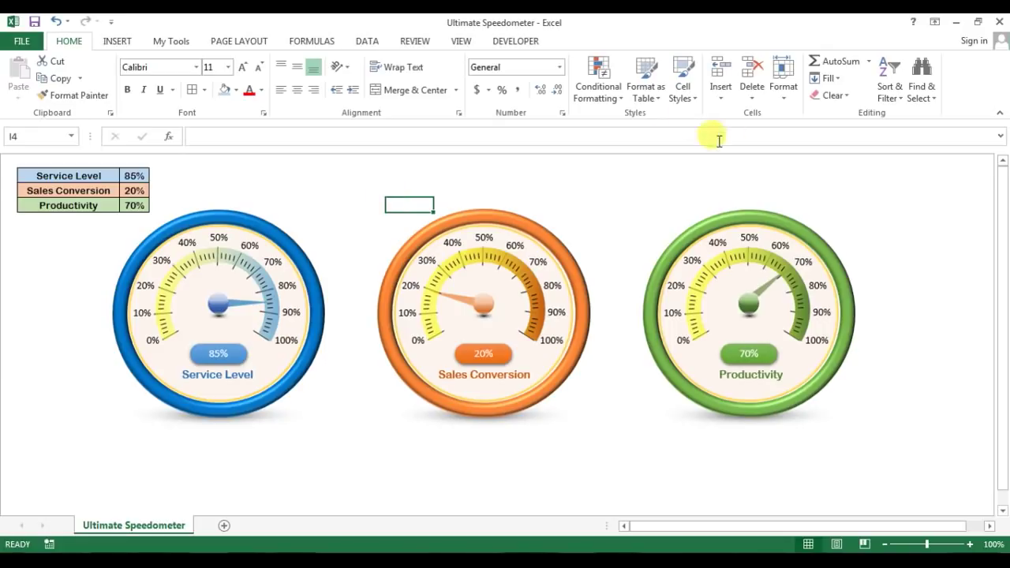
Enter 30 for Sales Conversion and 65 for Service Level in the gauge data table
left_click(340, 188)
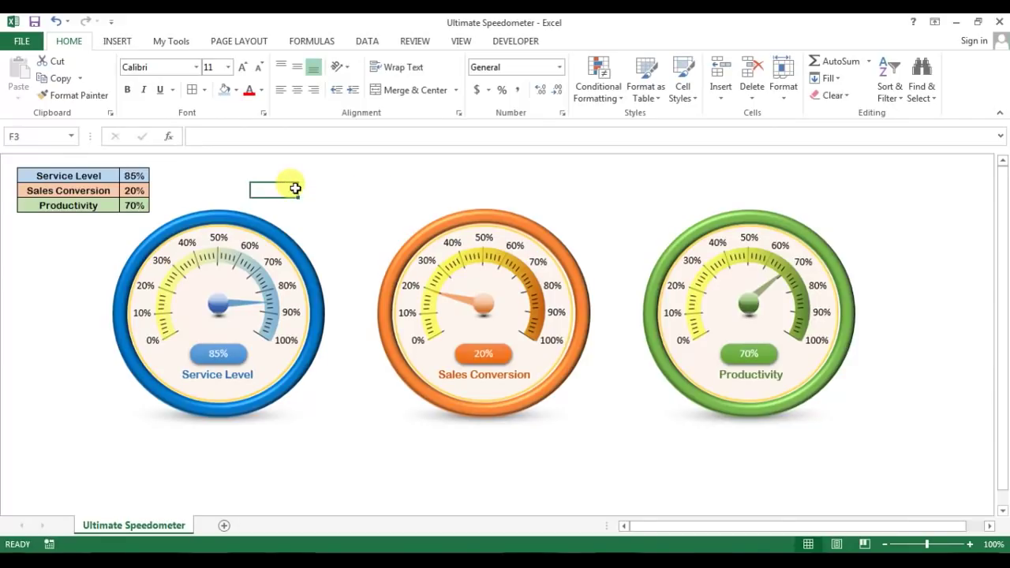
key("Left")
key("Left")
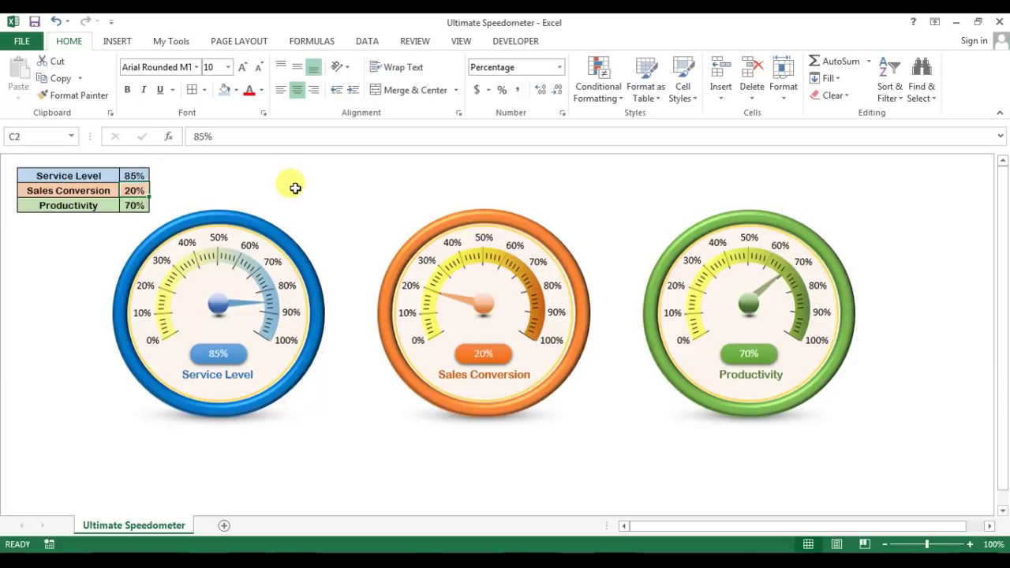
type("30")
key("Return")
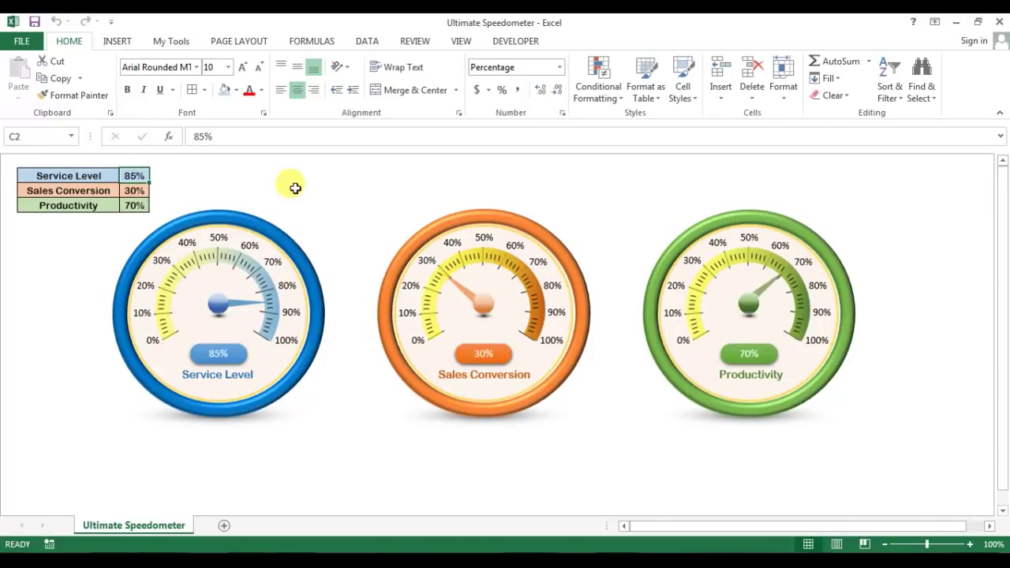
type("65")
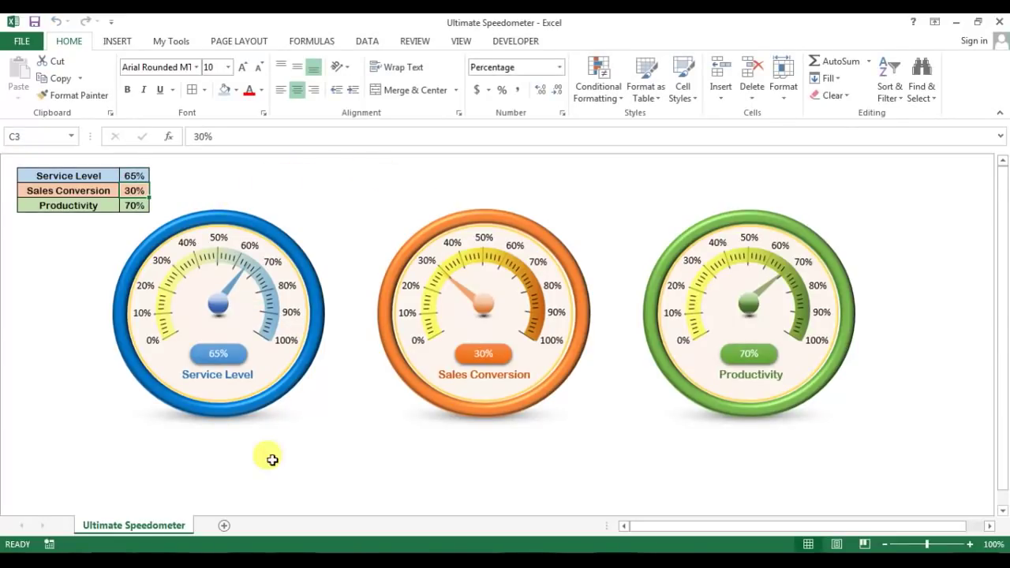
Add Sheet2 and paste a copy of the gauge sheet's metrics table into its cell B2
left_click(224, 526)
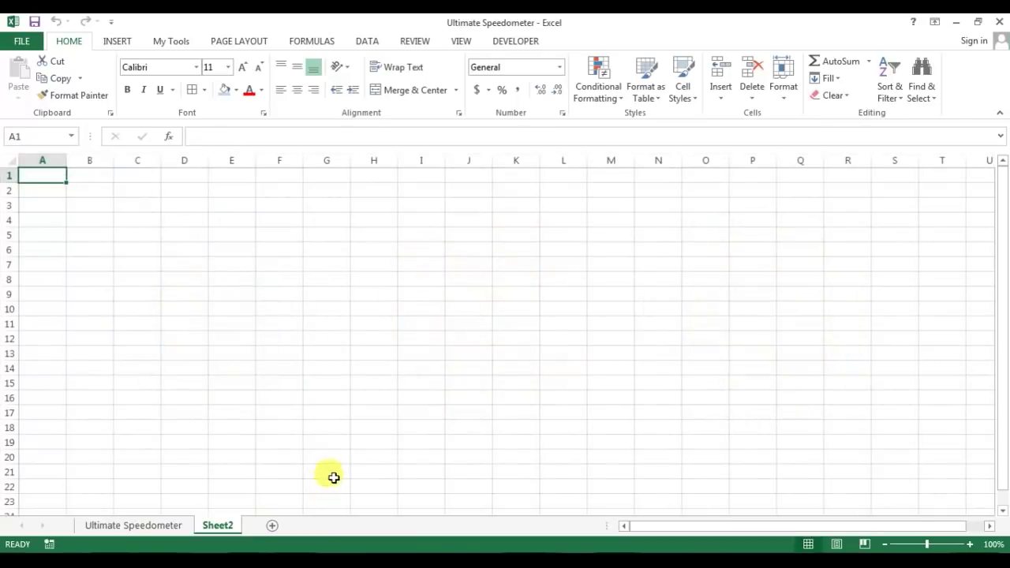
left_click(167, 528)
left_click_drag(57, 172, 121, 193)
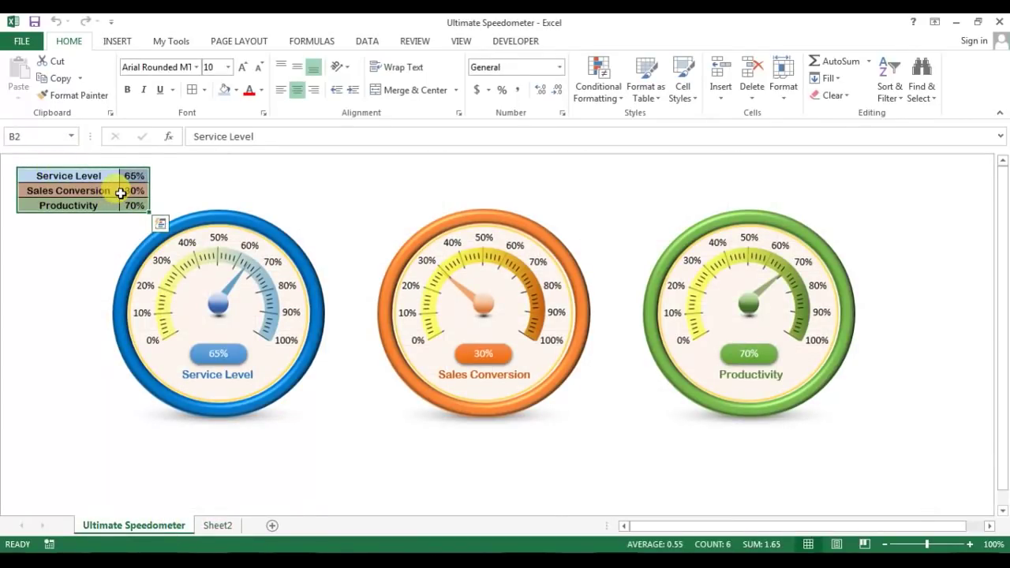
key("ctrl+c")
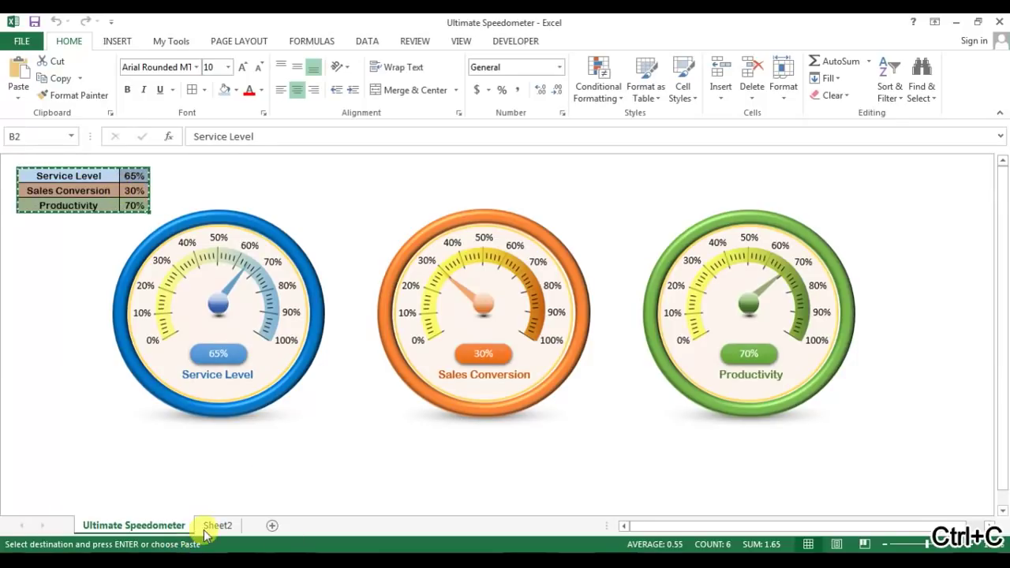
left_click(209, 530)
left_click(87, 190)
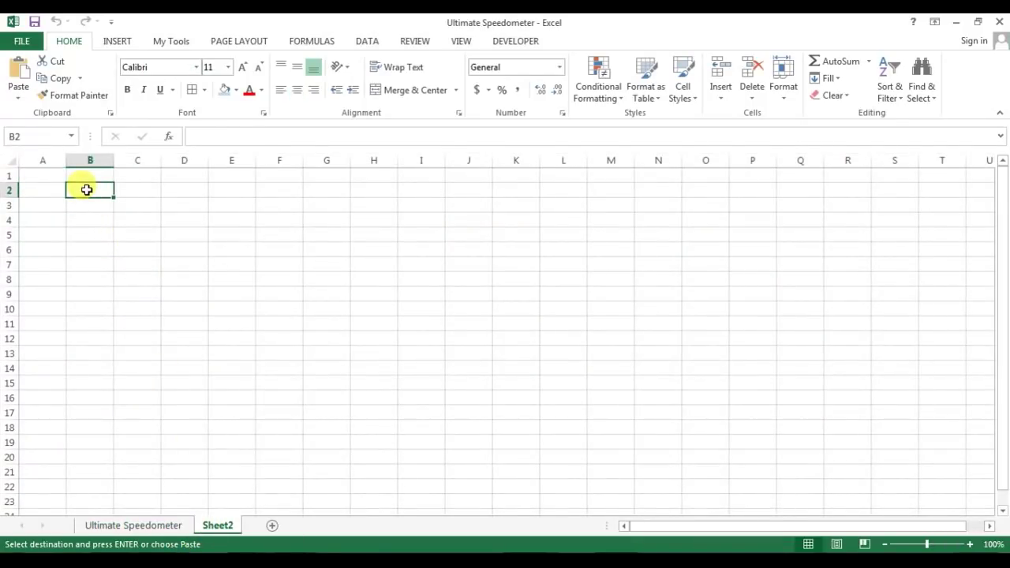
key("ctrl+v")
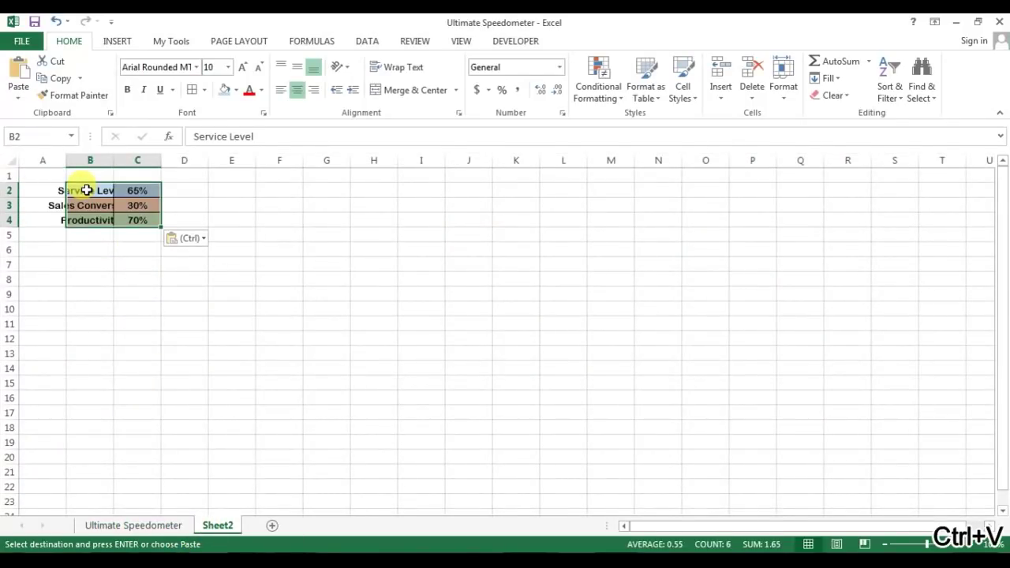
AutoFit columns B and C of the pasted table on Sheet2, then widen column C
key("alt+o")
key("c")
key("a")
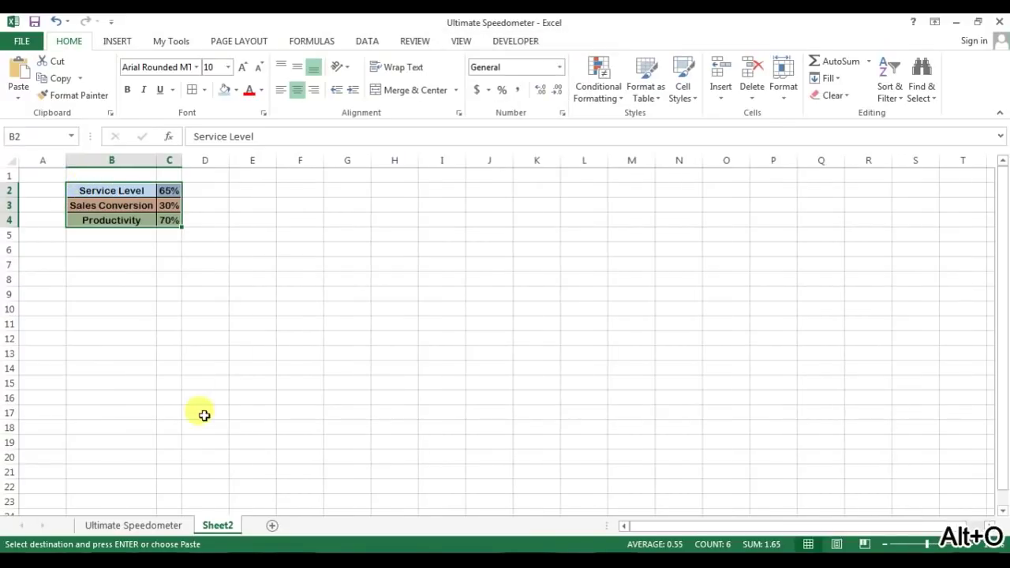
left_click(158, 524)
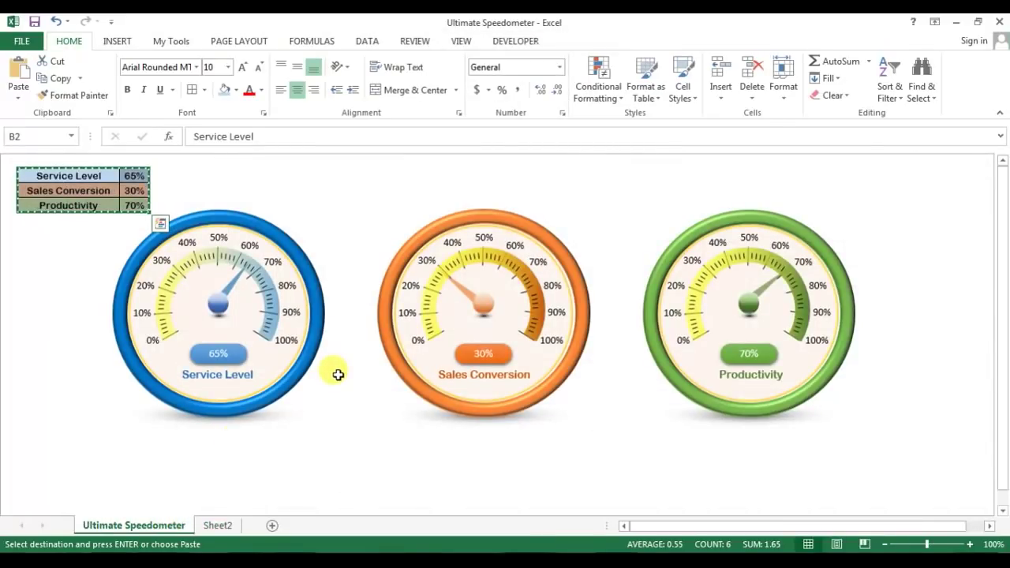
left_click(218, 525)
left_click(379, 260)
left_click(291, 222)
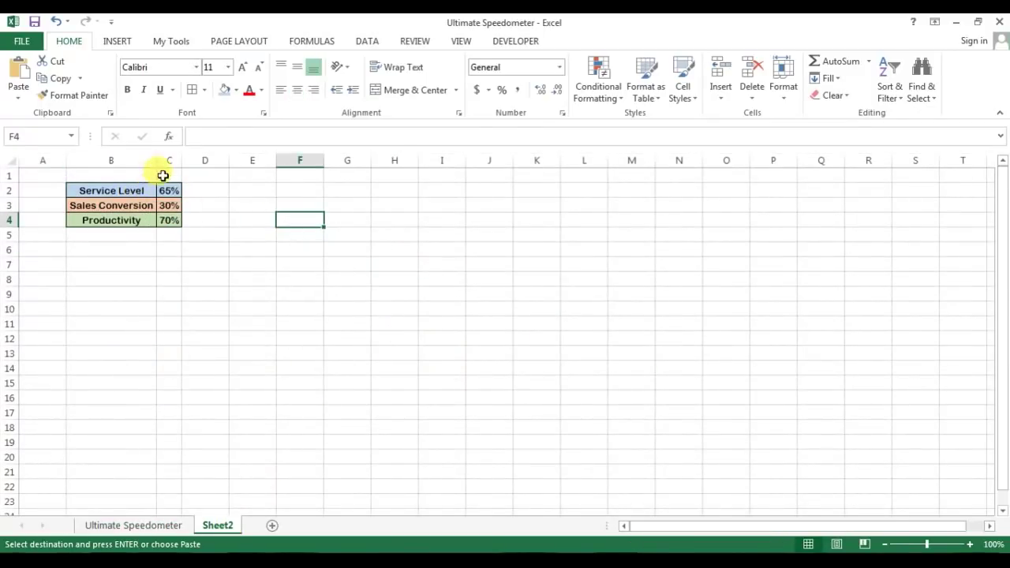
left_click_drag(181, 160, 210, 162)
Compare Sheet2 with the Ultimate Speedometer sheet before starting a new gauge
left_click(142, 524)
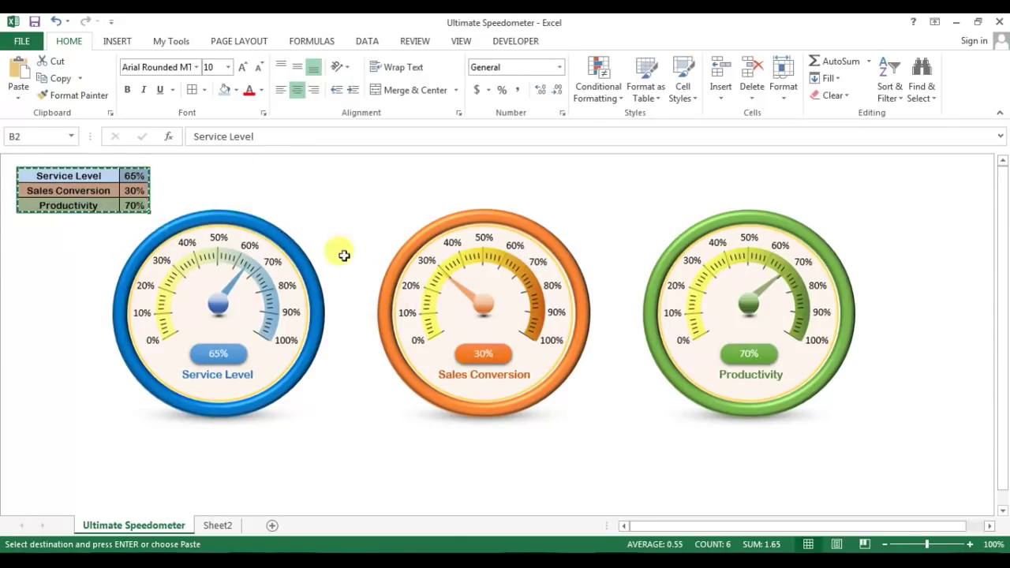
left_click(221, 525)
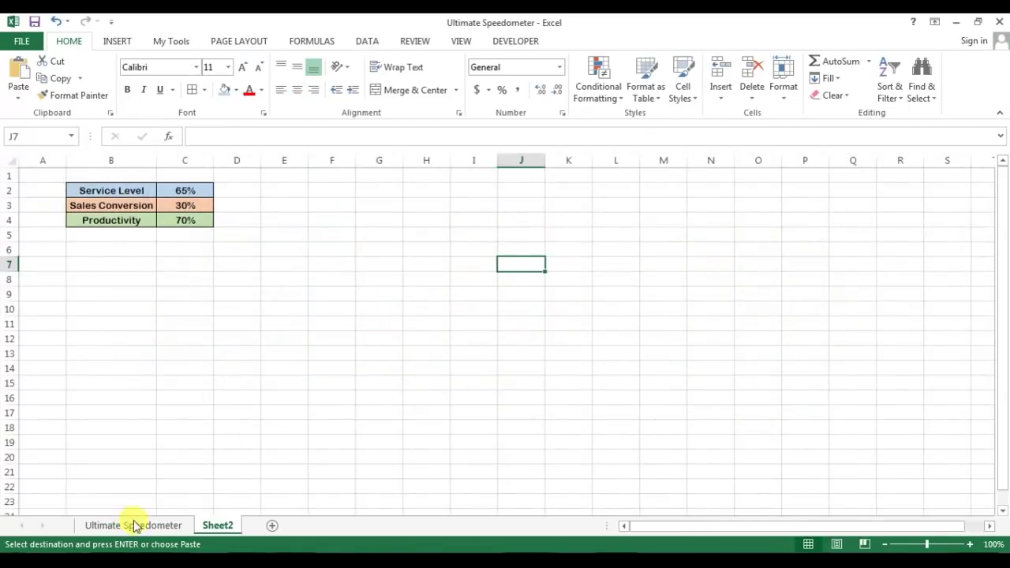
left_click(132, 525)
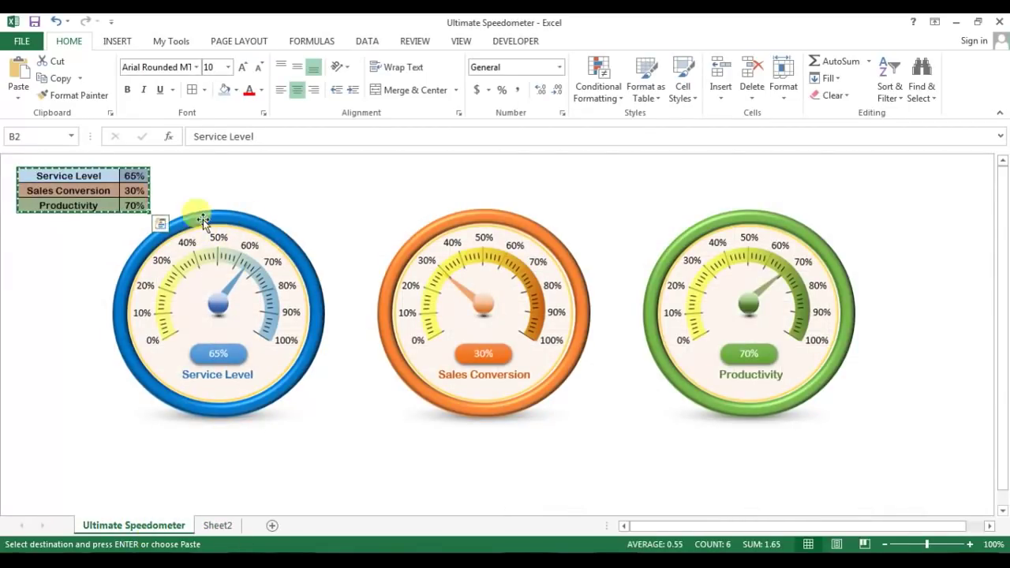
left_click(218, 524)
left_click(535, 283)
left_click(114, 41)
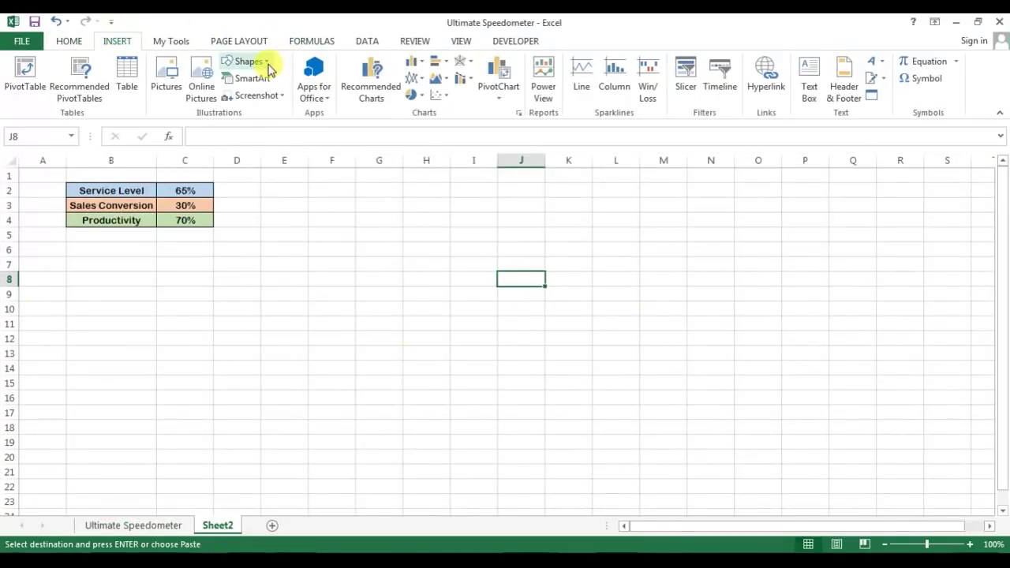
Draw a large oval circle to the right of the data table on Sheet2
left_click(246, 61)
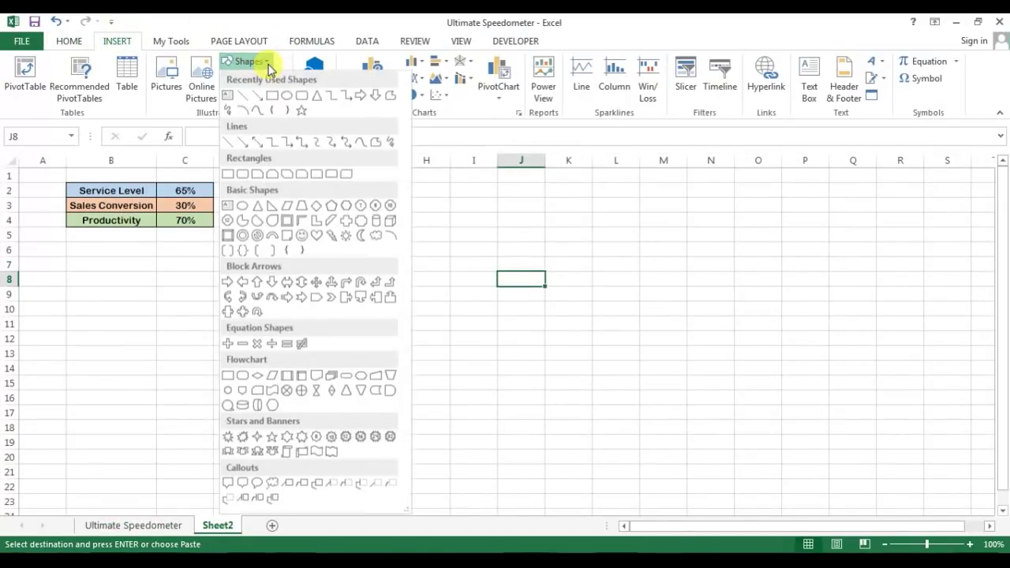
left_click(244, 208)
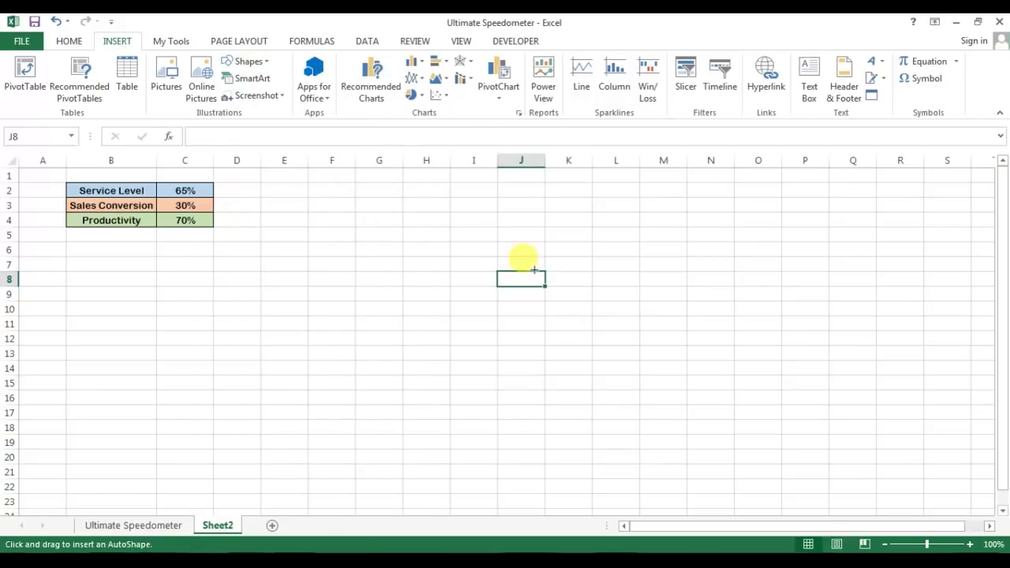
mouse_move(494, 204)
left_mouse_down()
mouse_move(642, 305)
mouse_move(672, 363)
mouse_move(703, 386)
left_mouse_up()
left_click_drag(654, 339, 646, 327)
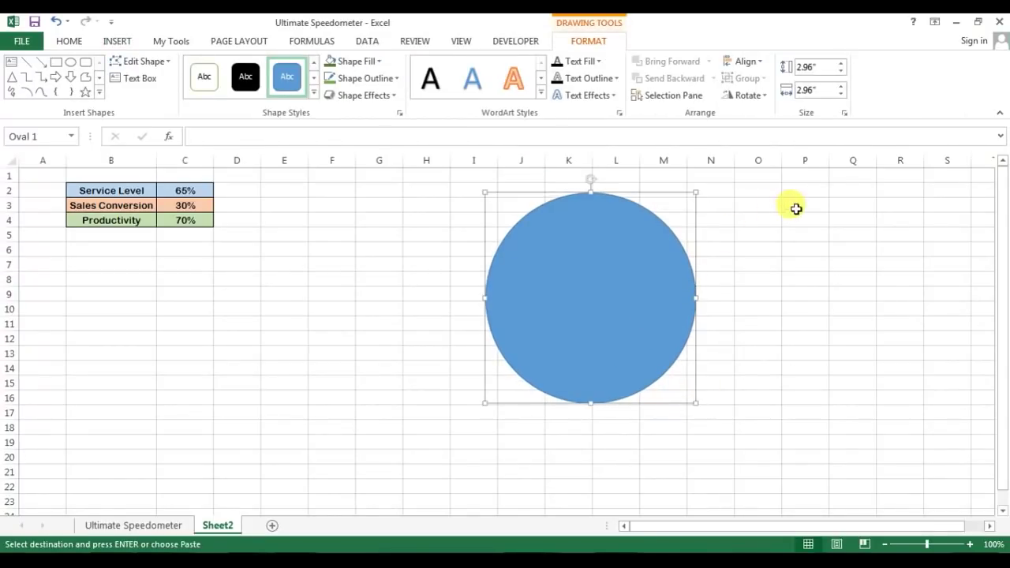
Give the circle no fill and a blue outline
left_click(378, 62)
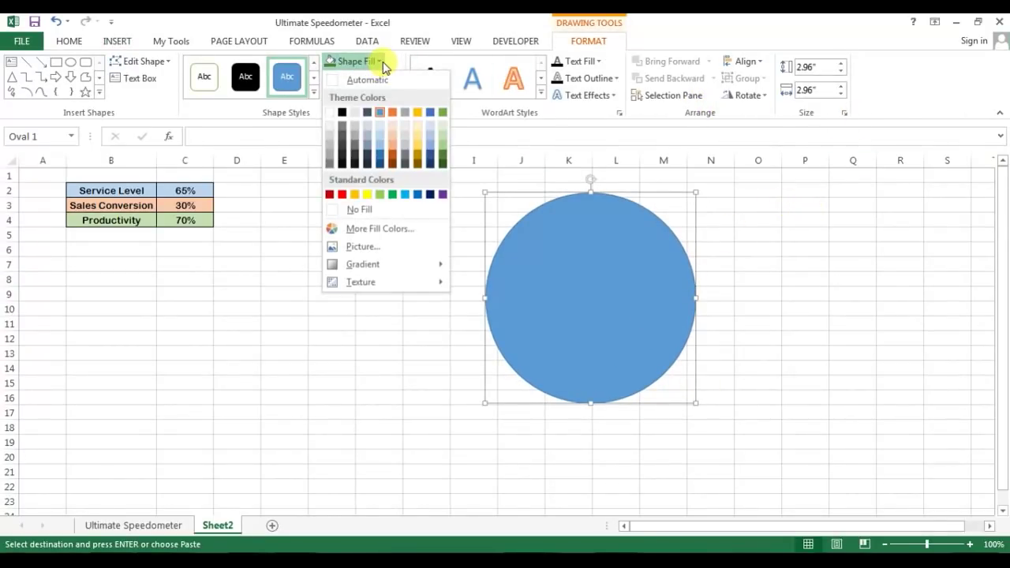
left_click(353, 218)
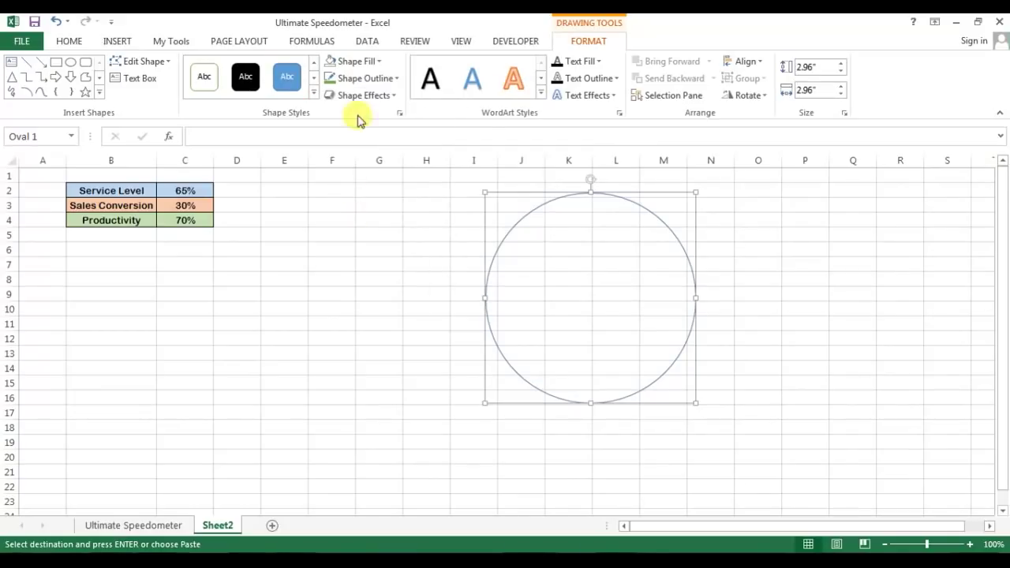
left_click(399, 81)
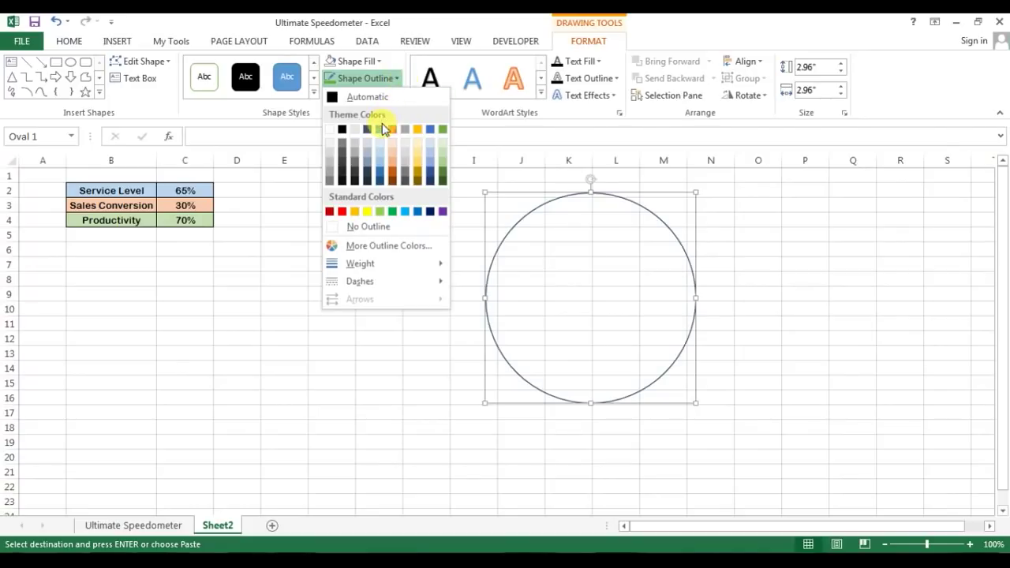
left_click(420, 212)
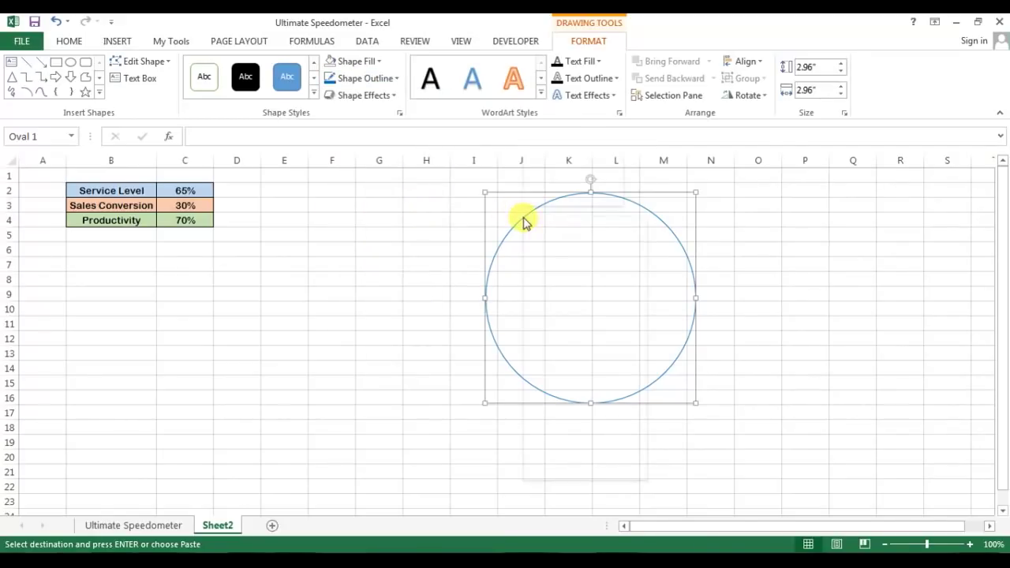
Thicken the ring's outline width to 15 in the Format Shape pane
right_click(522, 217)
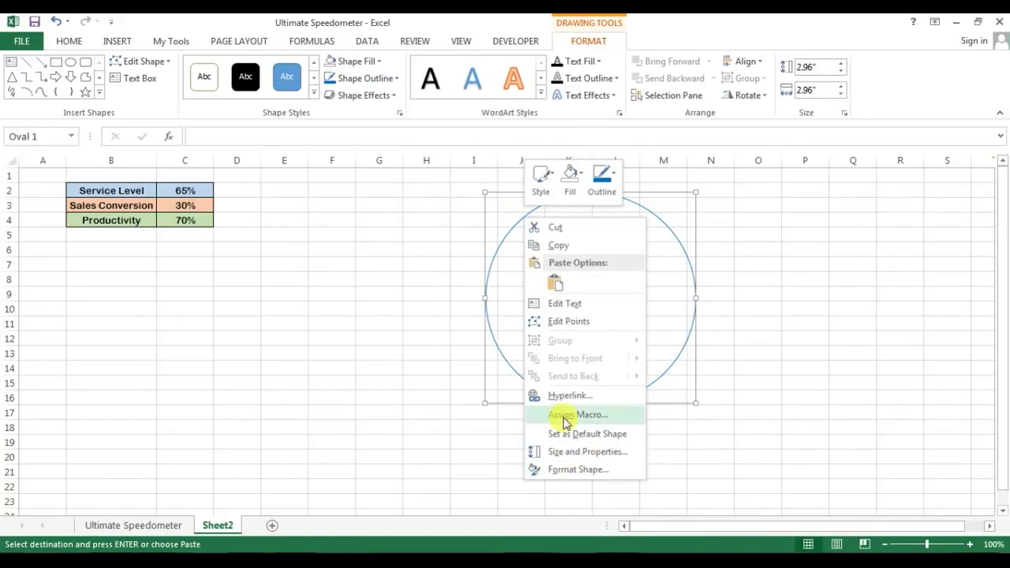
left_click(613, 471)
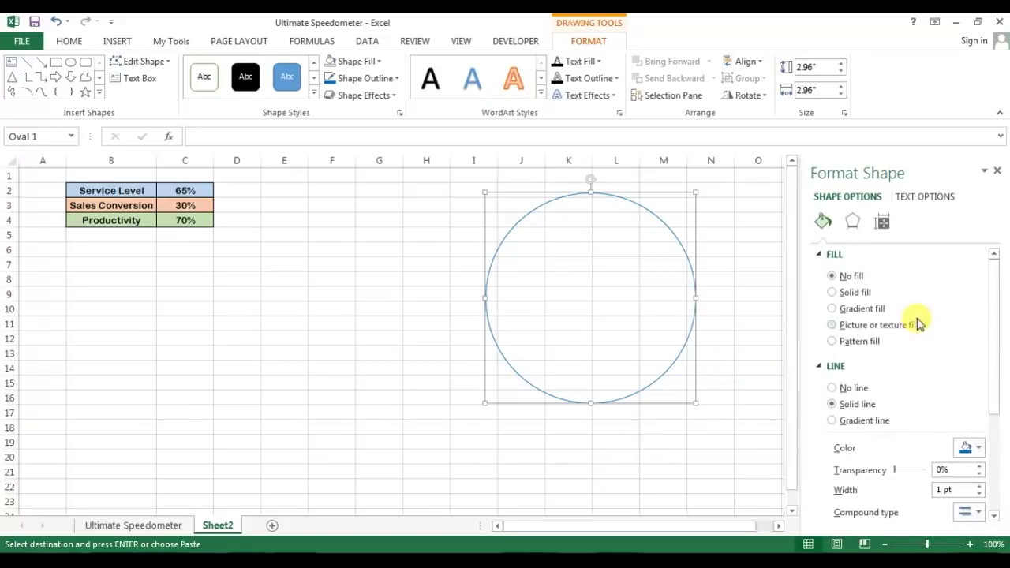
left_click_drag(992, 293, 999, 348)
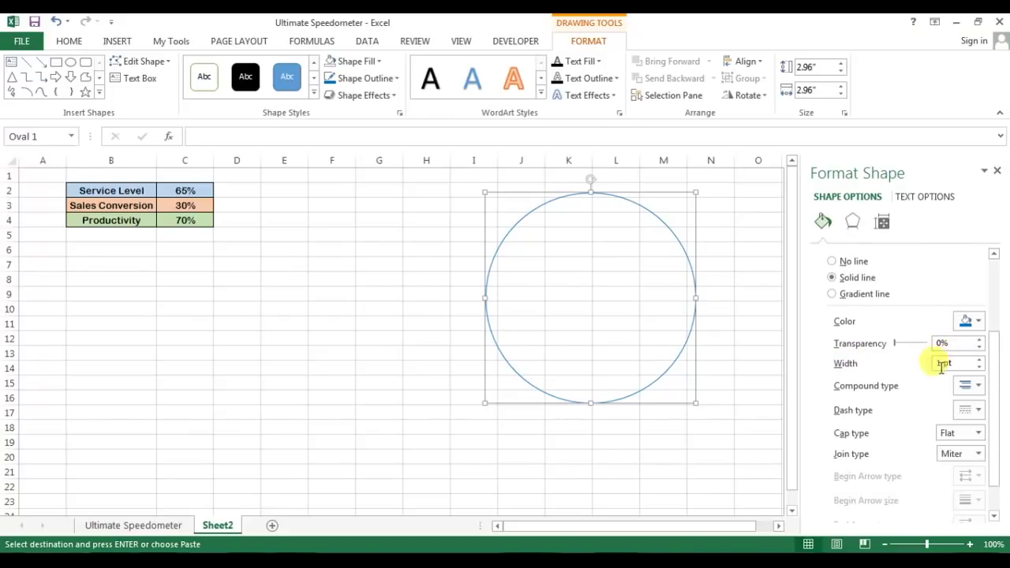
left_click_drag(958, 364, 918, 359)
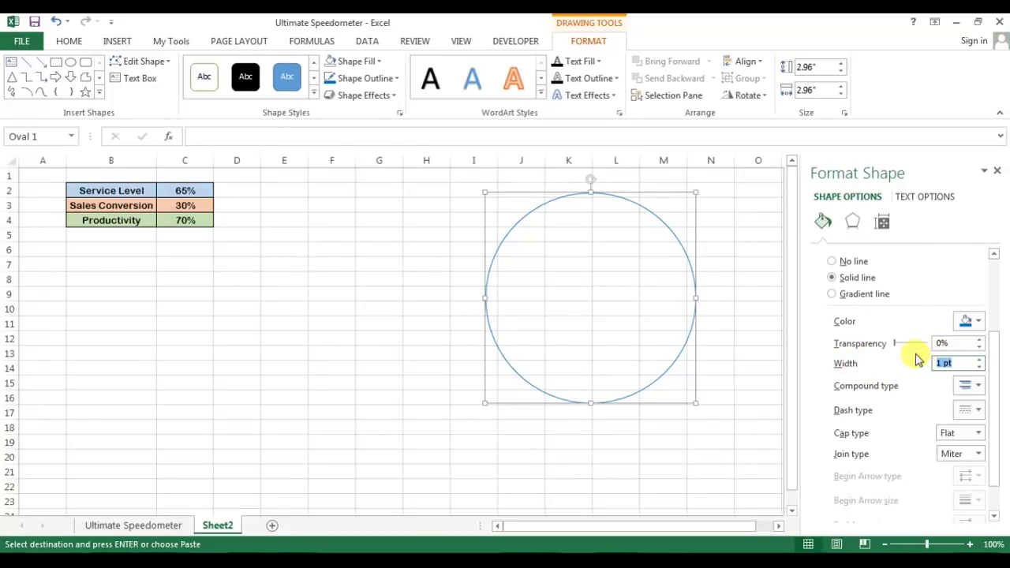
type("15")
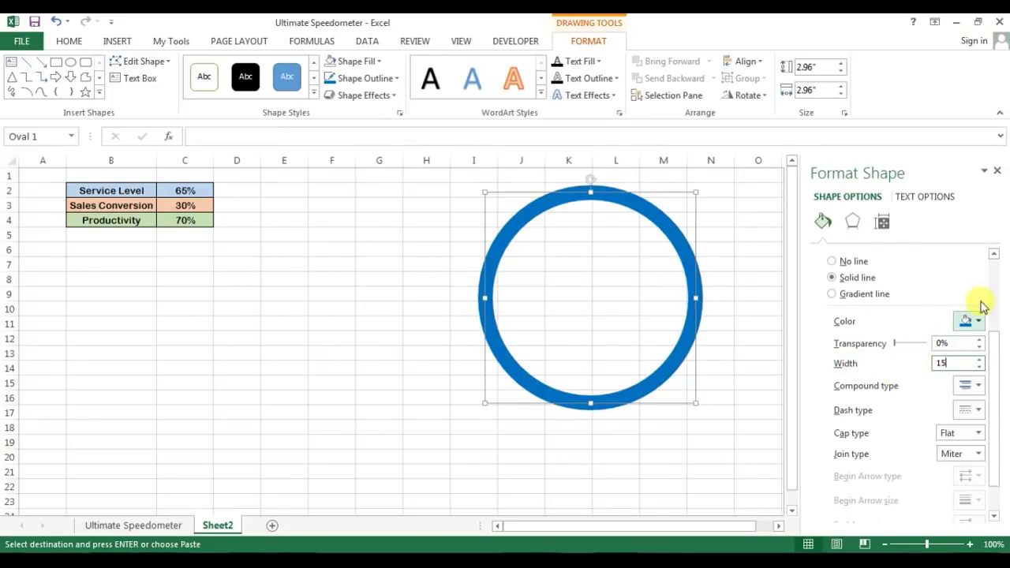
Apply a Circle top bevel to the ring for a raised 3-D rim
left_click(853, 221)
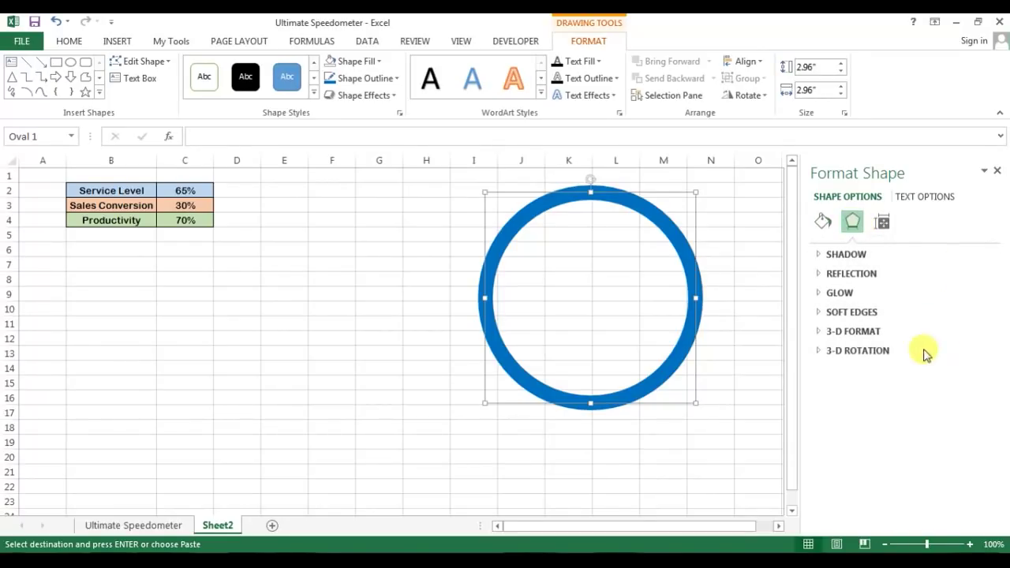
left_click(822, 335)
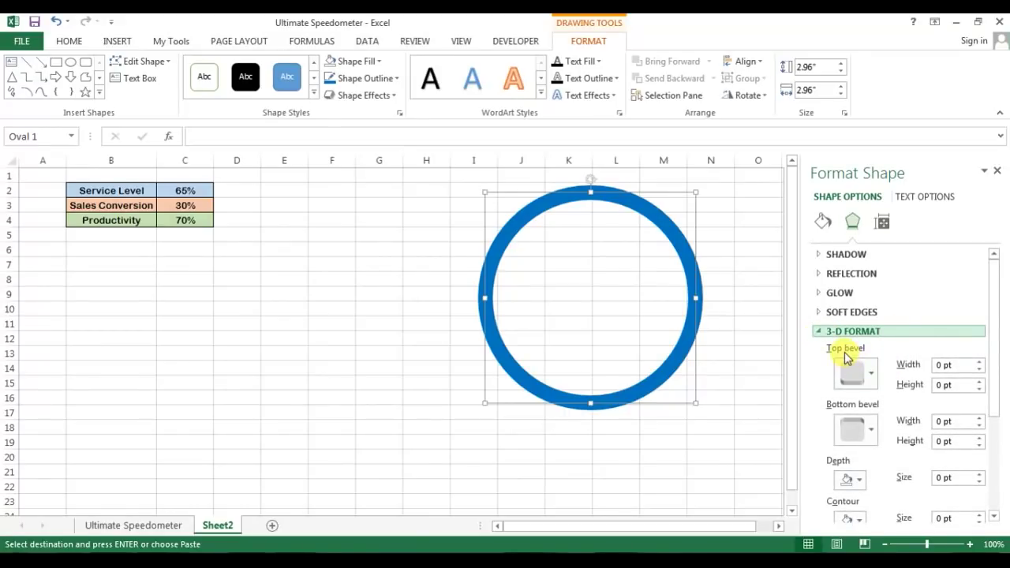
left_click(871, 375)
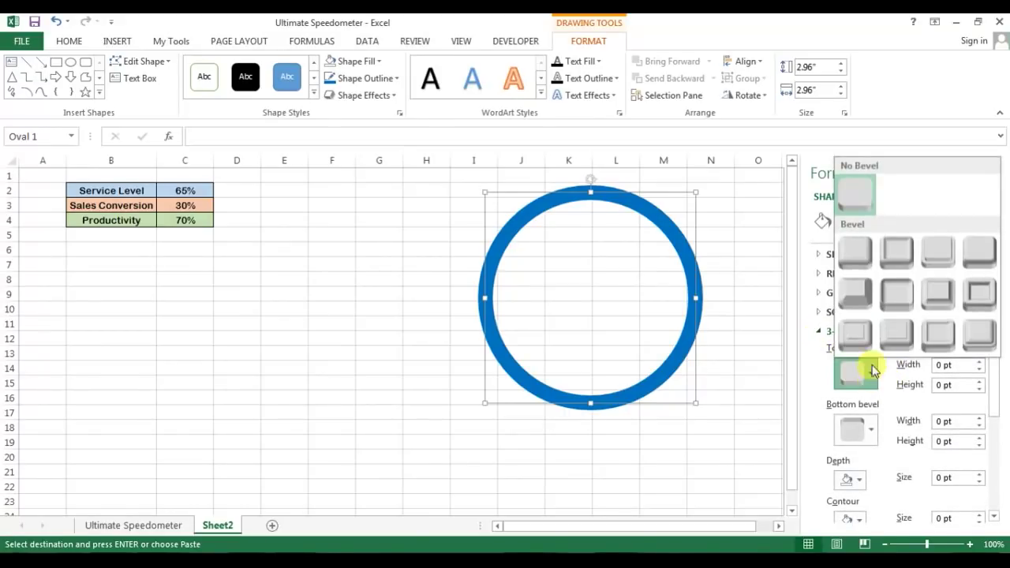
left_click(866, 255)
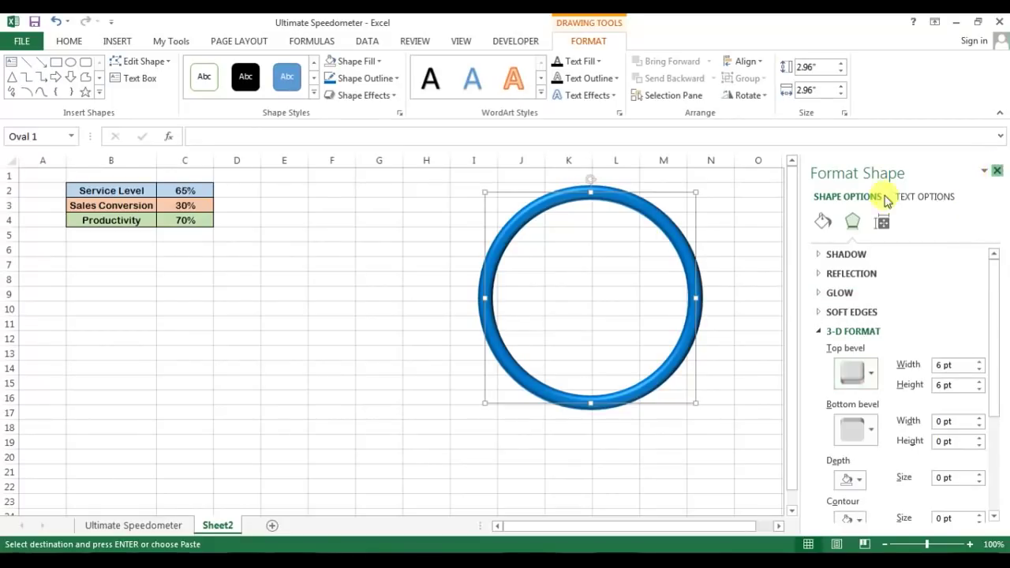
left_click(996, 171)
left_click(792, 234)
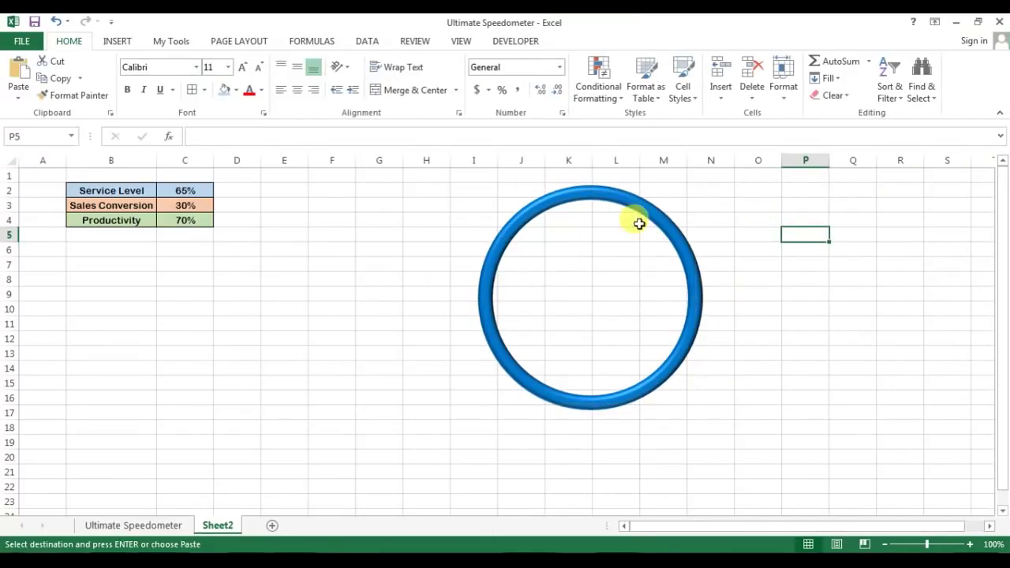
Cancel the pending table copy and move the blue ring further left on Sheet2
left_click(663, 225)
left_click(142, 523)
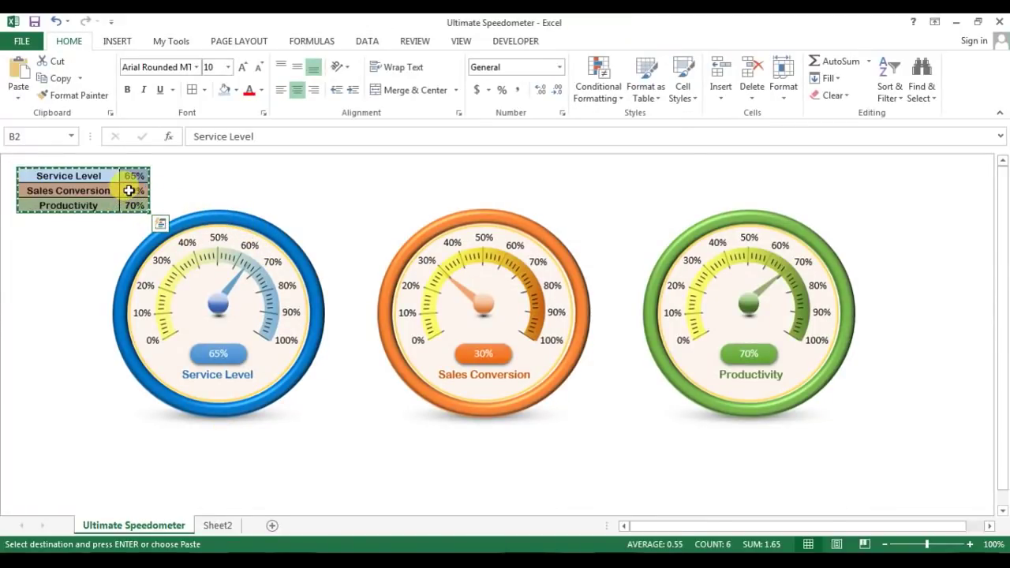
key("Escape")
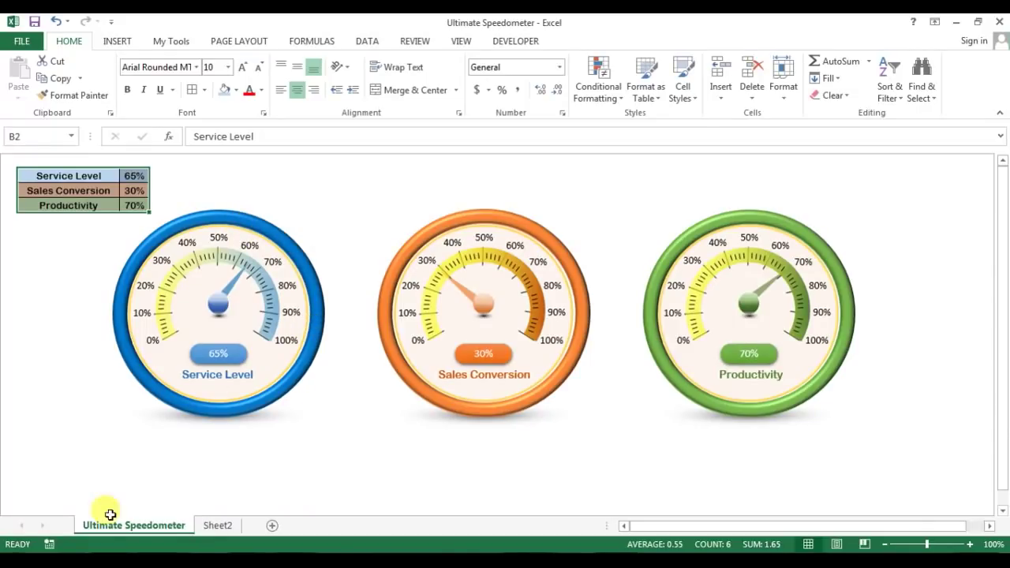
left_click(220, 519)
left_click(146, 524)
left_click(216, 525)
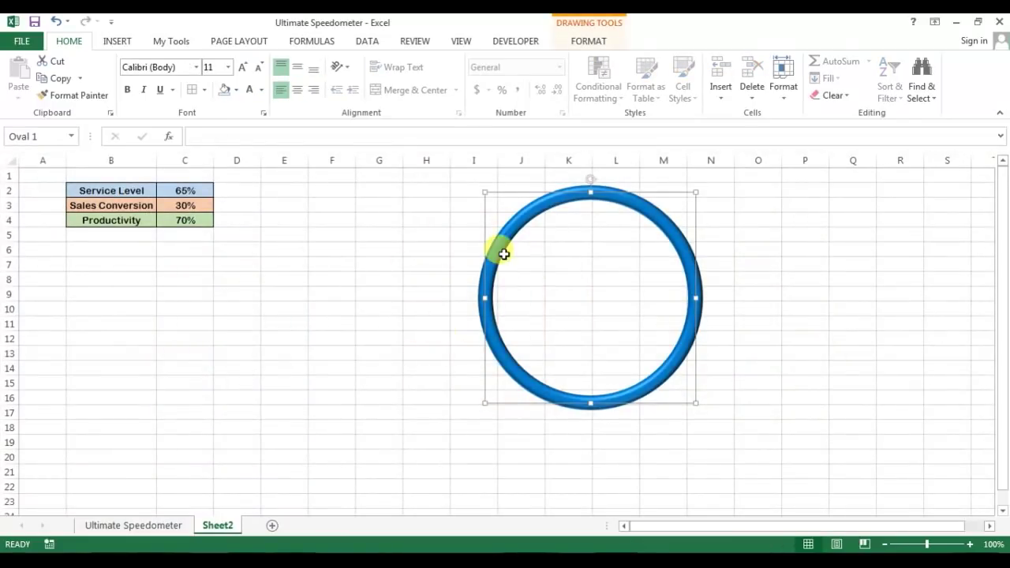
left_click_drag(500, 248, 378, 246)
left_click(331, 234)
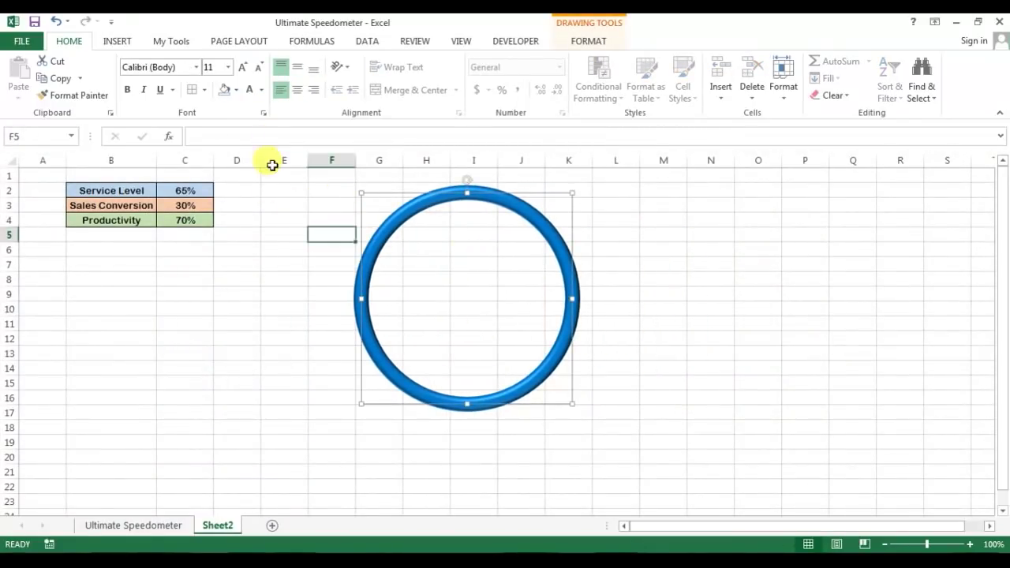
Draw a new oval and centre it inside the blue ring as the gauge face
left_click(117, 41)
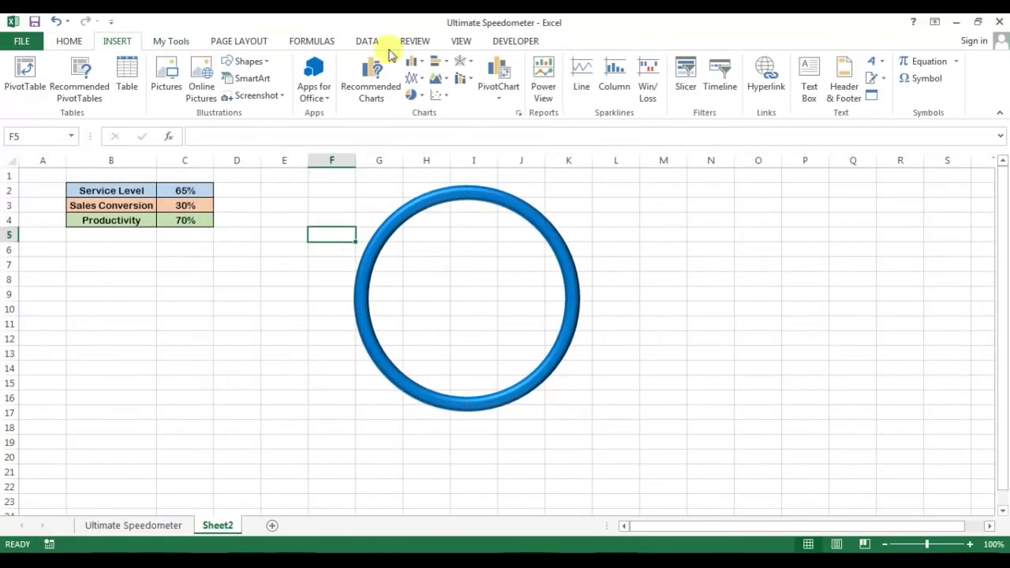
left_click(266, 63)
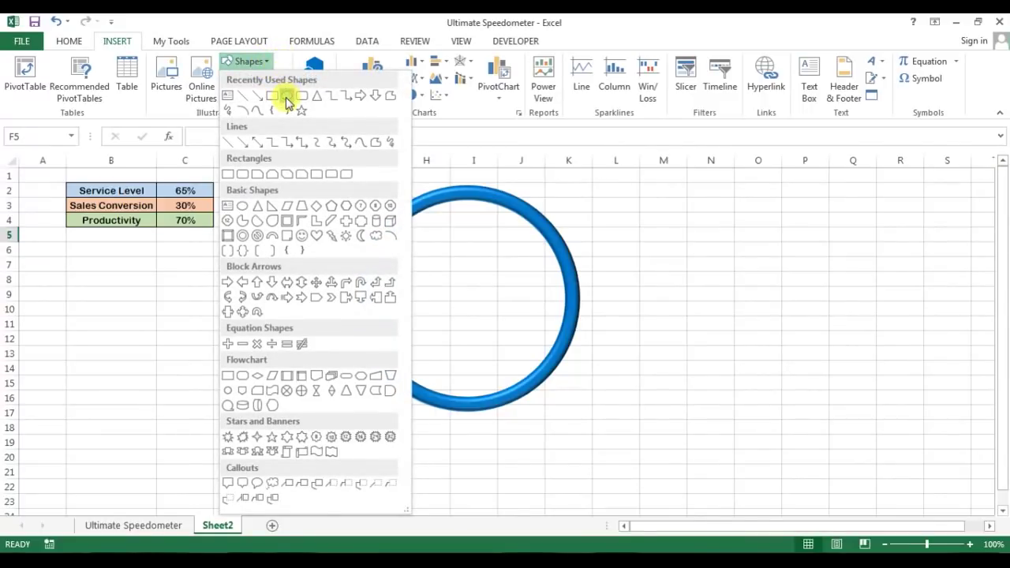
left_click(287, 103)
left_click_drag(633, 220, 817, 396)
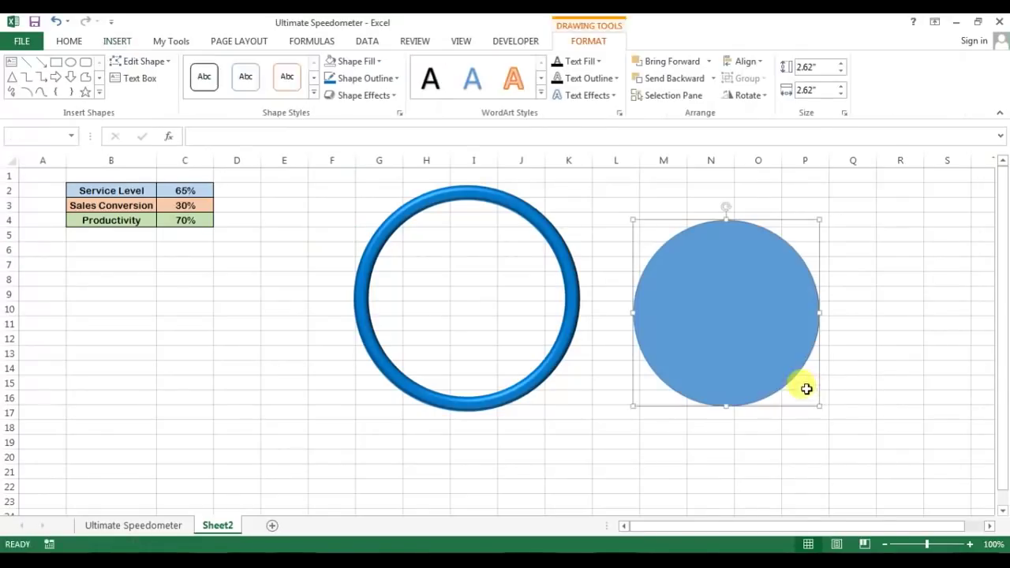
left_click_drag(750, 331, 498, 308)
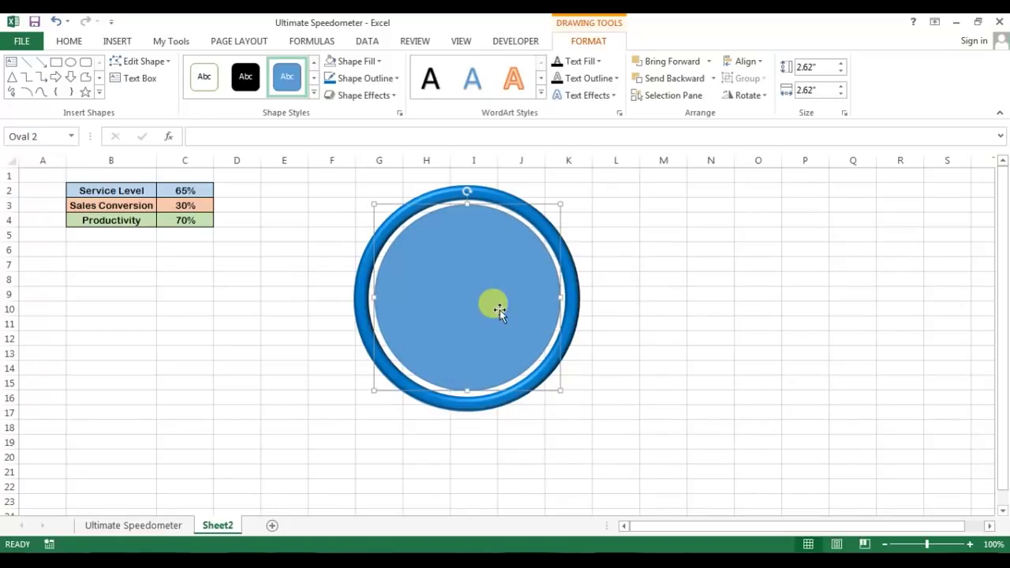
Fill the inner circle with light peach at 50% transparency
left_click(379, 62)
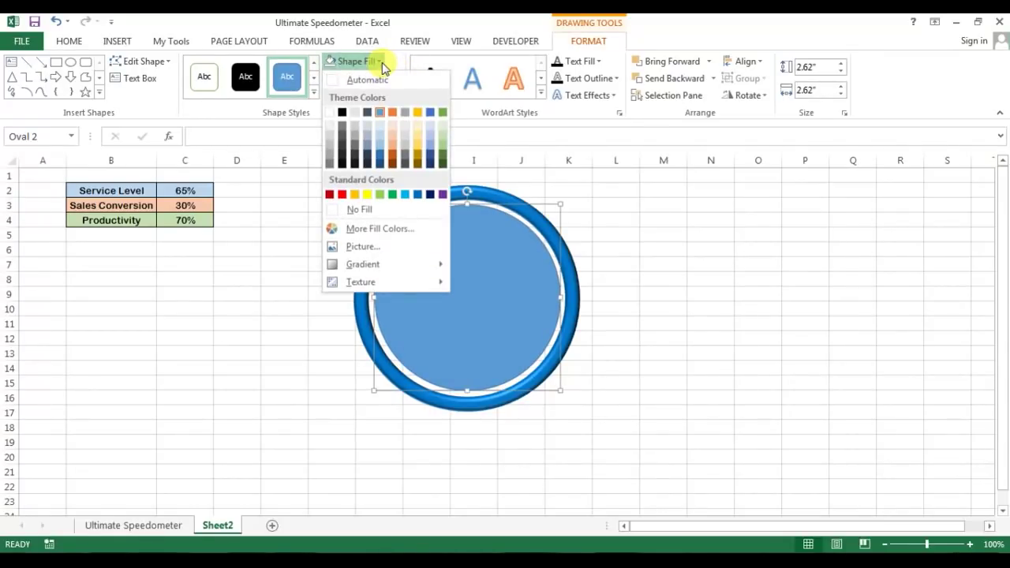
left_click(394, 131)
right_click(497, 266)
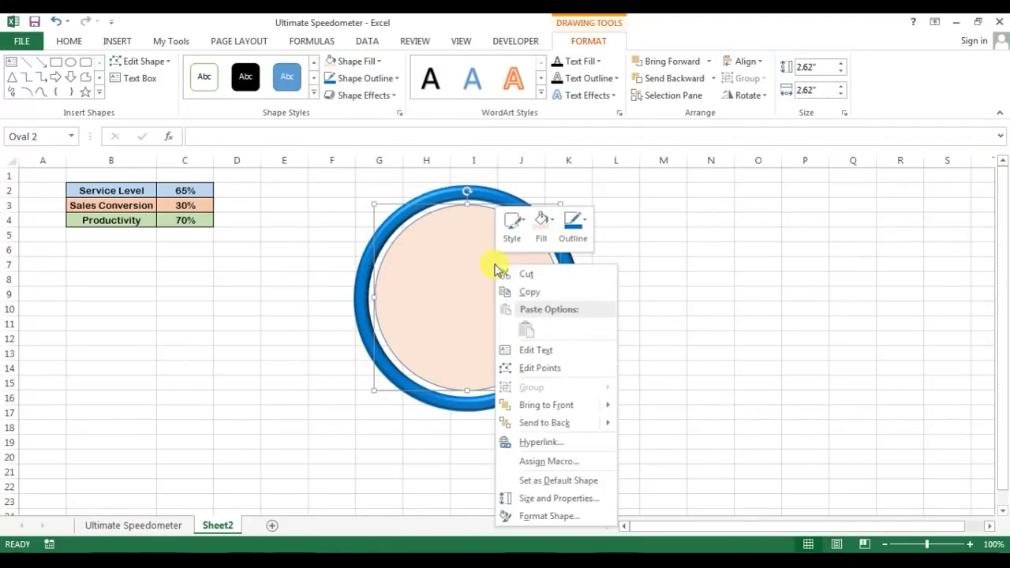
left_click(550, 515)
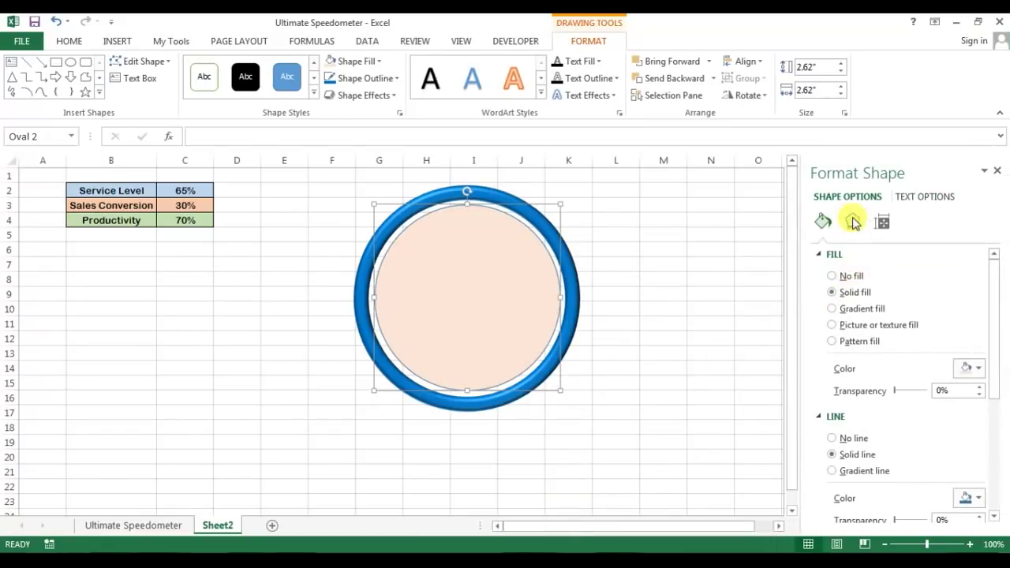
left_click(943, 390)
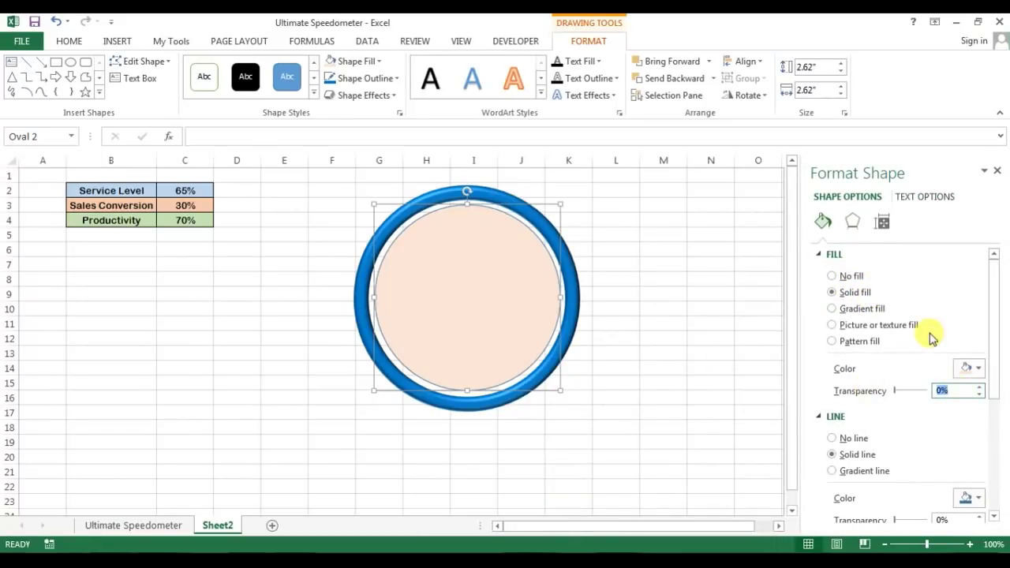
type("40")
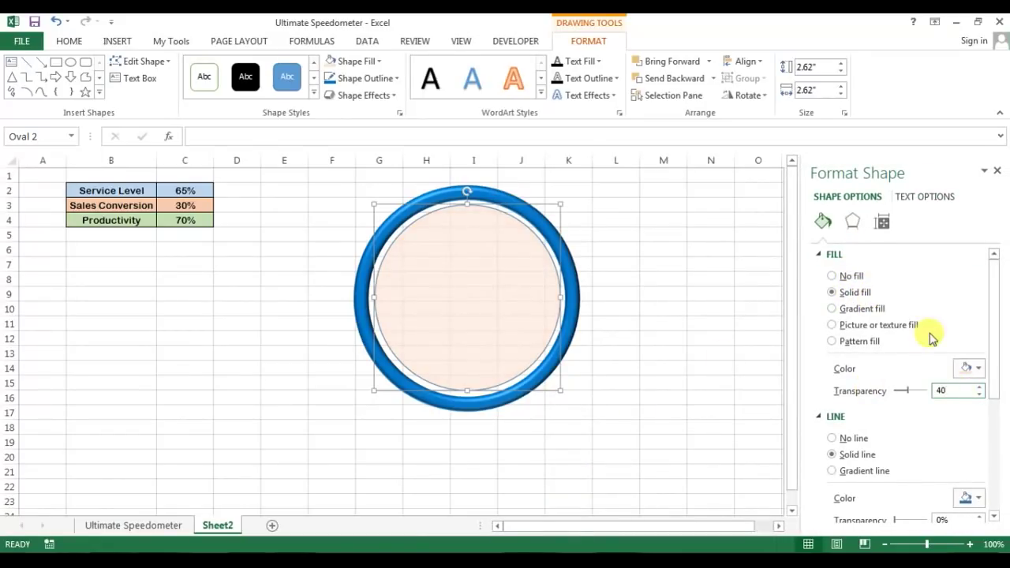
key("BackSpace")
key("BackSpace")
type("50")
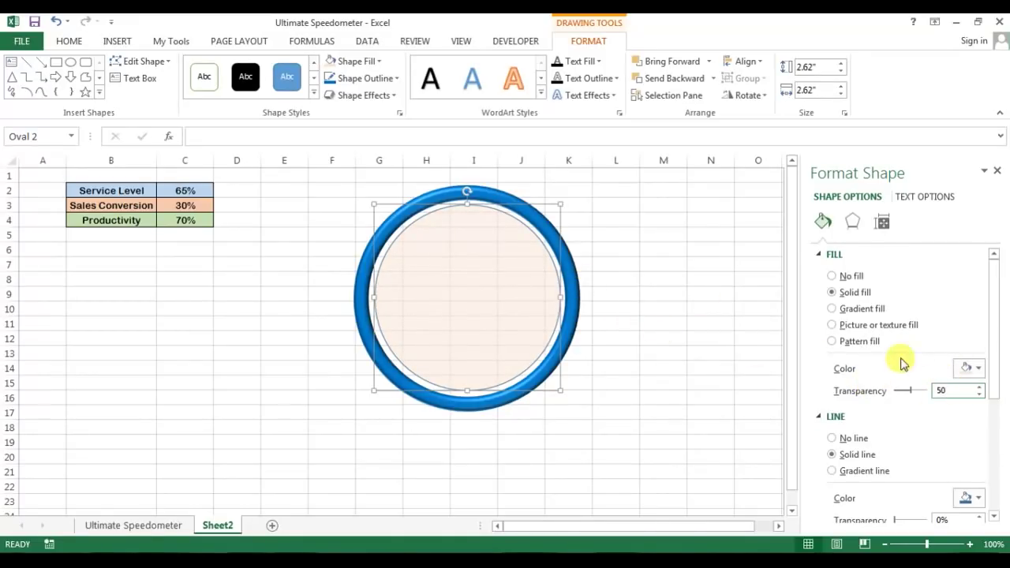
Give the inner circle a 2 pt orange outline
left_click_drag(999, 318, 1003, 406)
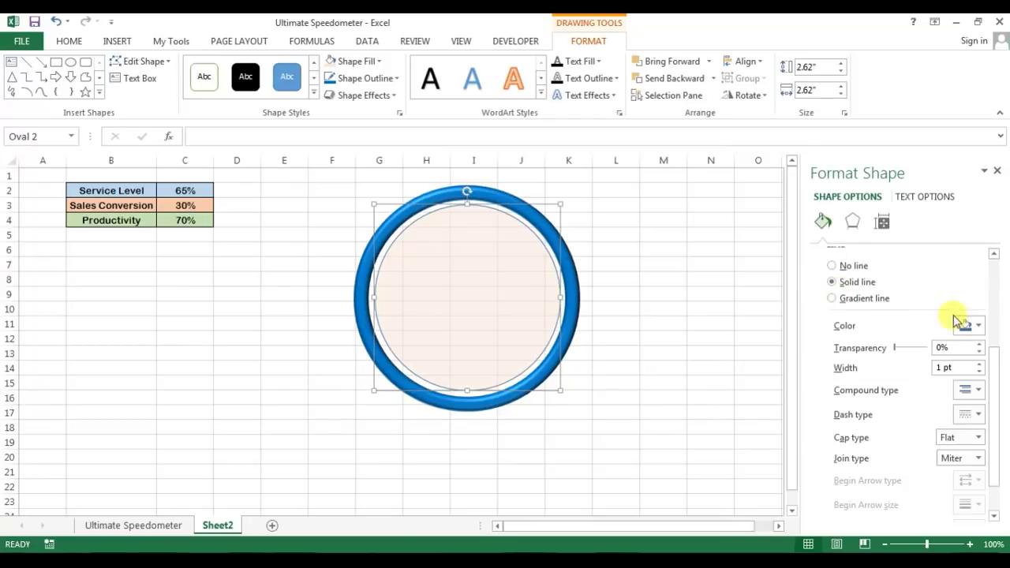
left_click(978, 326)
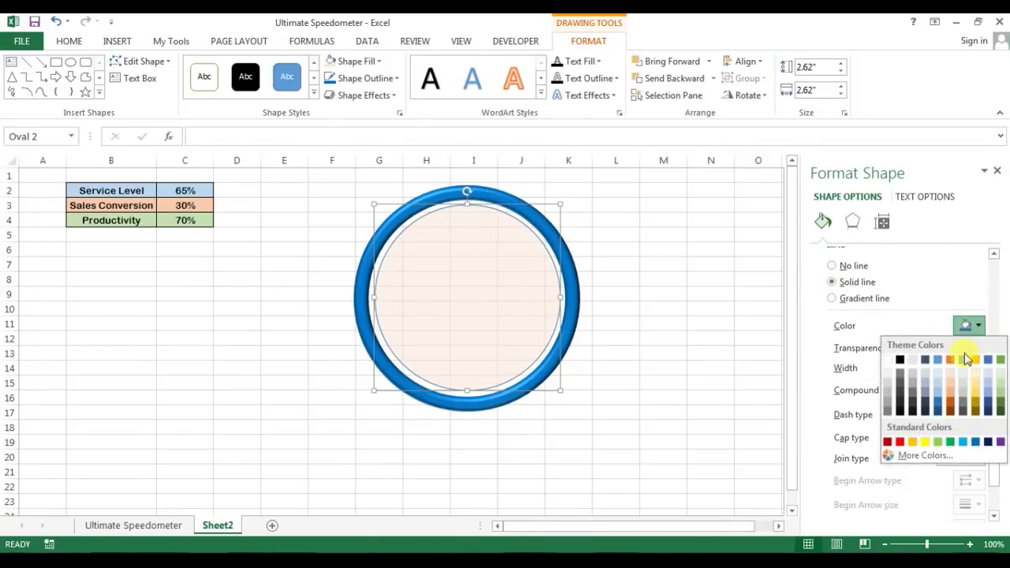
left_click(915, 444)
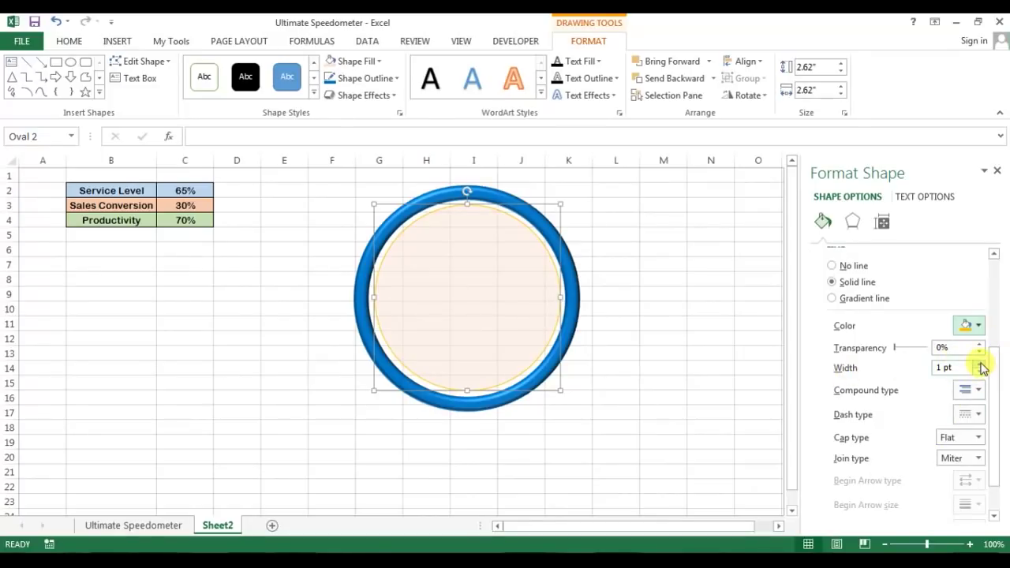
left_click(846, 369)
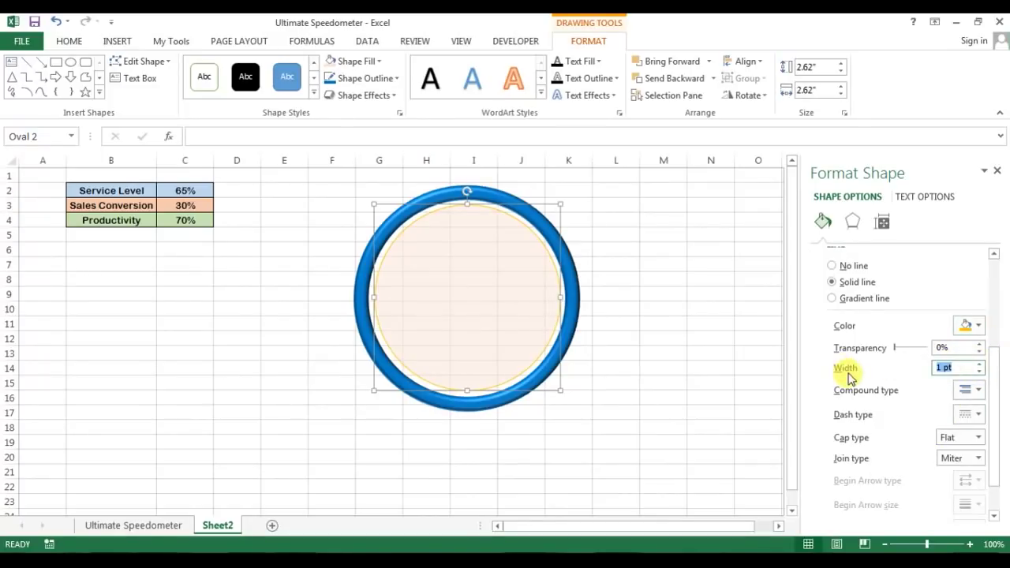
type("2")
left_click(947, 347)
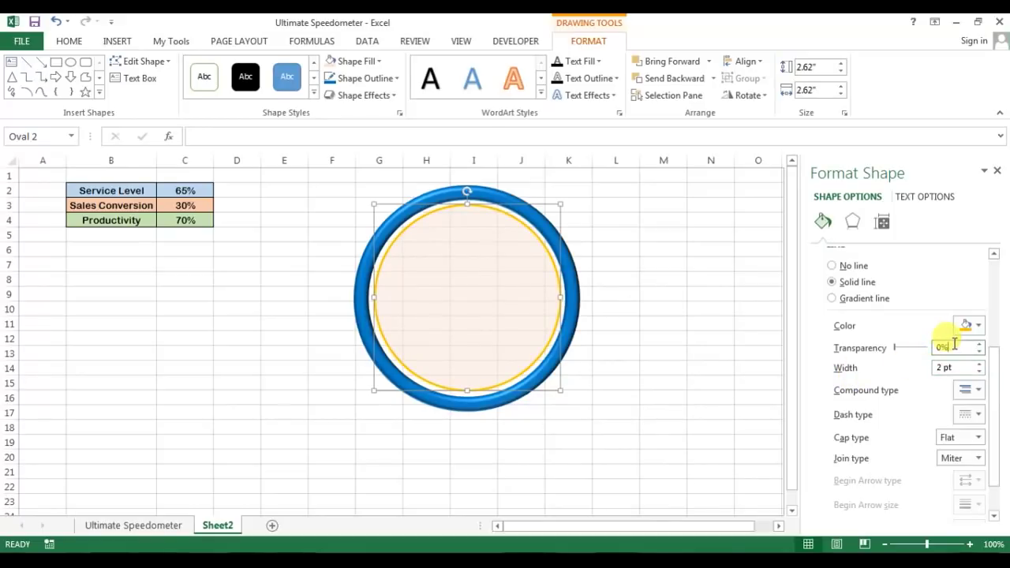
left_click(996, 175)
left_click(712, 264)
left_click(514, 280)
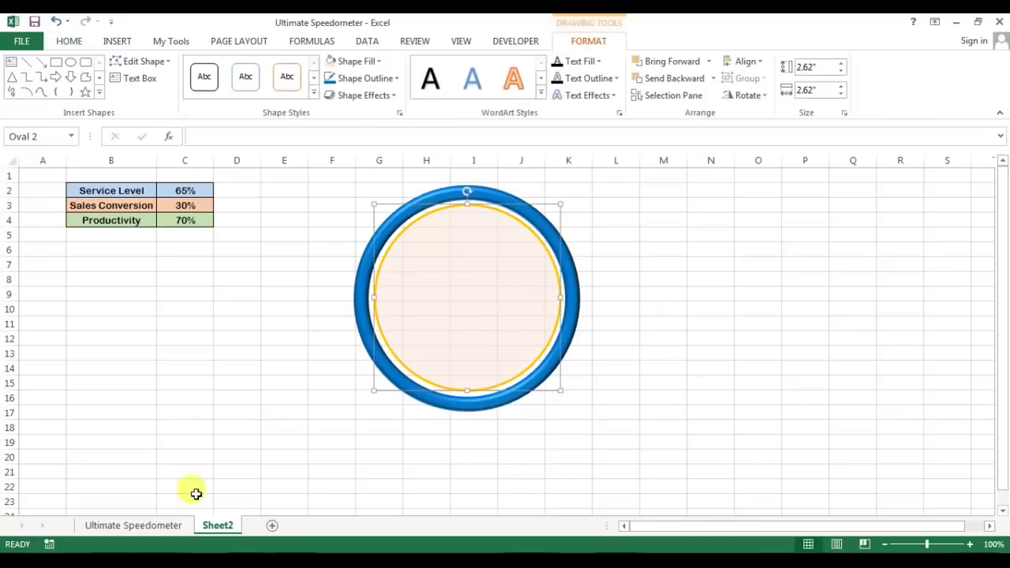
Move the peach face and the blue ring over to the right side of Sheet2
left_click(150, 525)
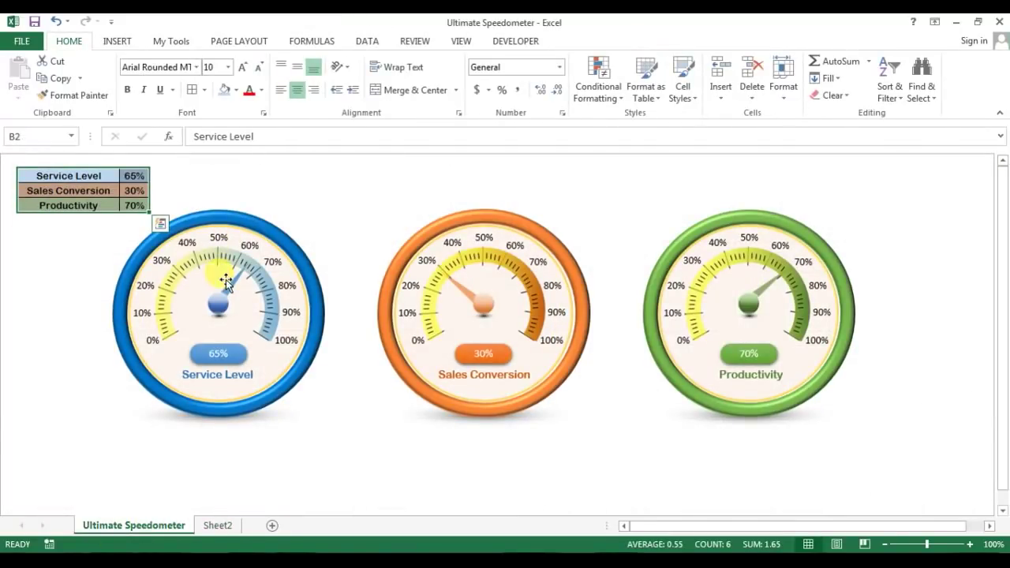
left_click(217, 525)
left_click_drag(460, 280, 811, 250)
left_click_drag(568, 266, 965, 293)
left_click(410, 235)
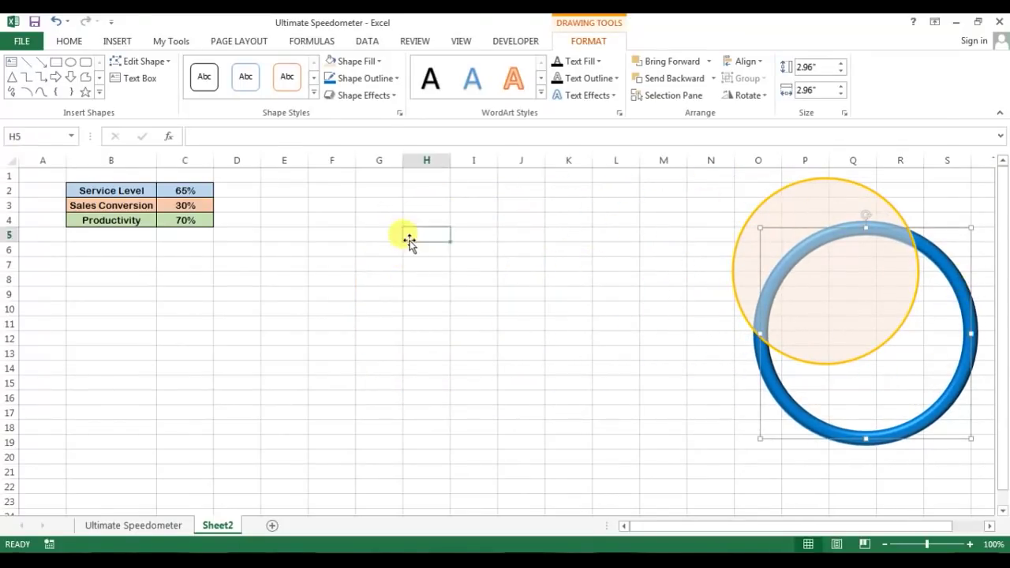
left_click(116, 41)
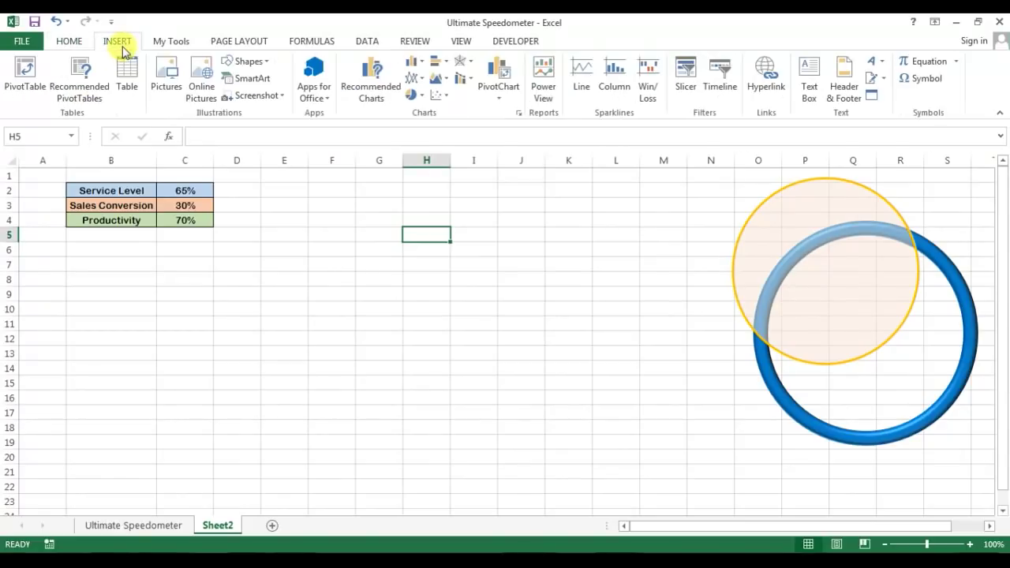
Draw a block arc on Sheet2, thinning its band and reshaping its ends
left_click(270, 63)
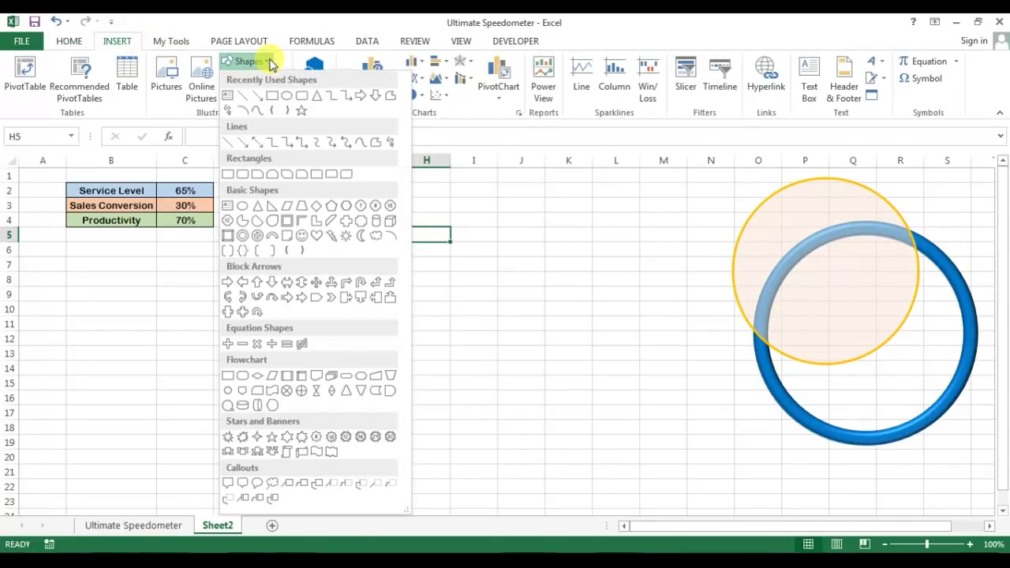
left_click(272, 236)
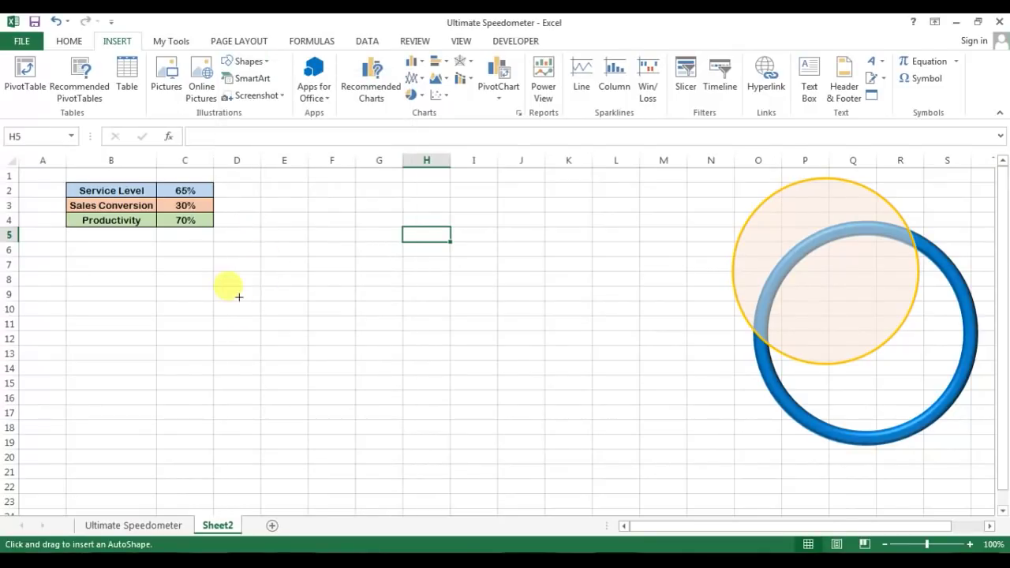
mouse_move(237, 272)
left_mouse_down()
mouse_move(429, 407)
mouse_move(460, 419)
mouse_move(315, 403)
mouse_move(360, 404)
left_mouse_up()
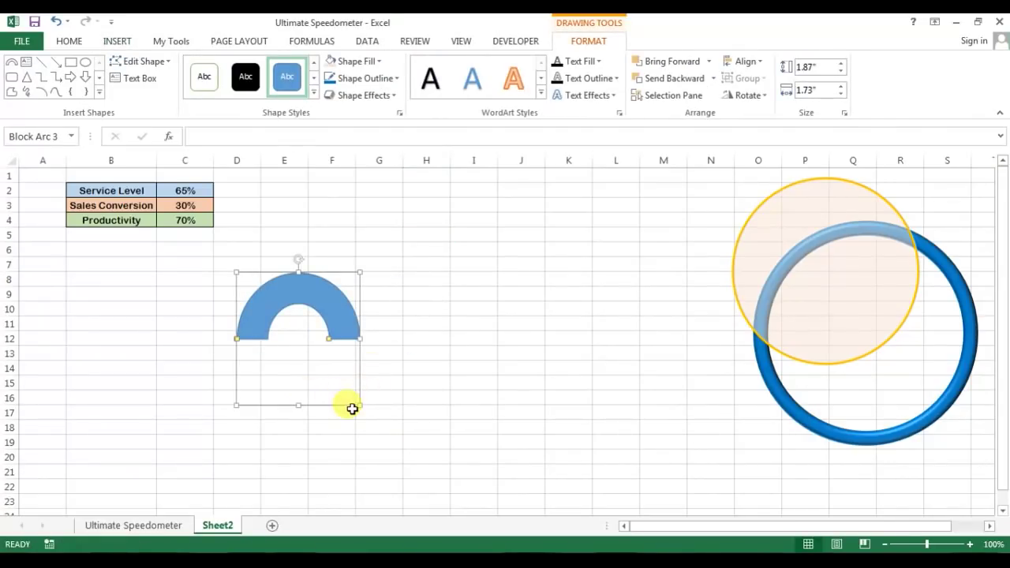
left_click_drag(359, 404, 481, 468)
left_click_drag(441, 356, 455, 322)
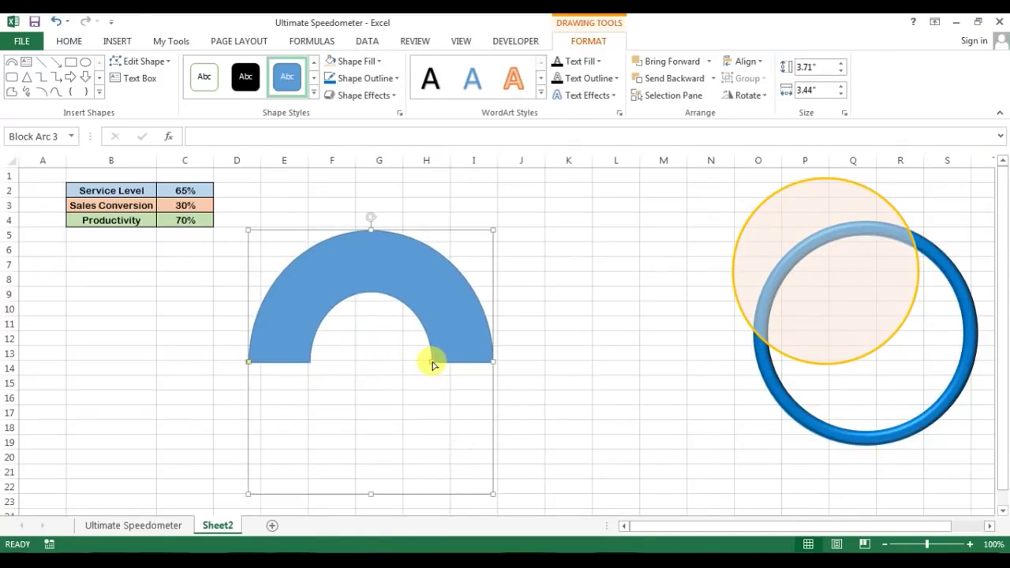
left_click_drag(433, 364, 476, 364)
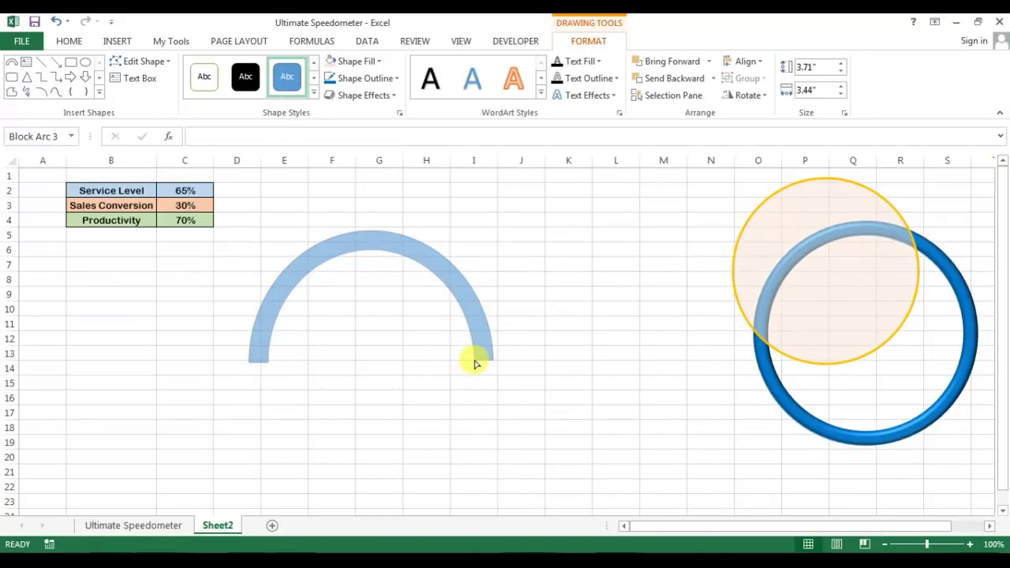
left_click_drag(476, 363, 476, 364)
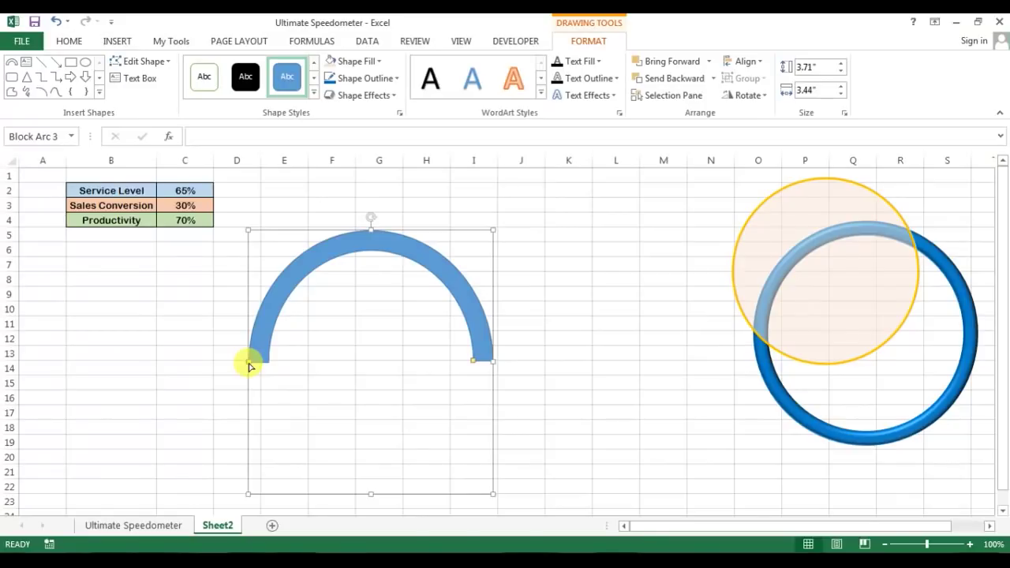
left_click_drag(249, 366, 258, 409)
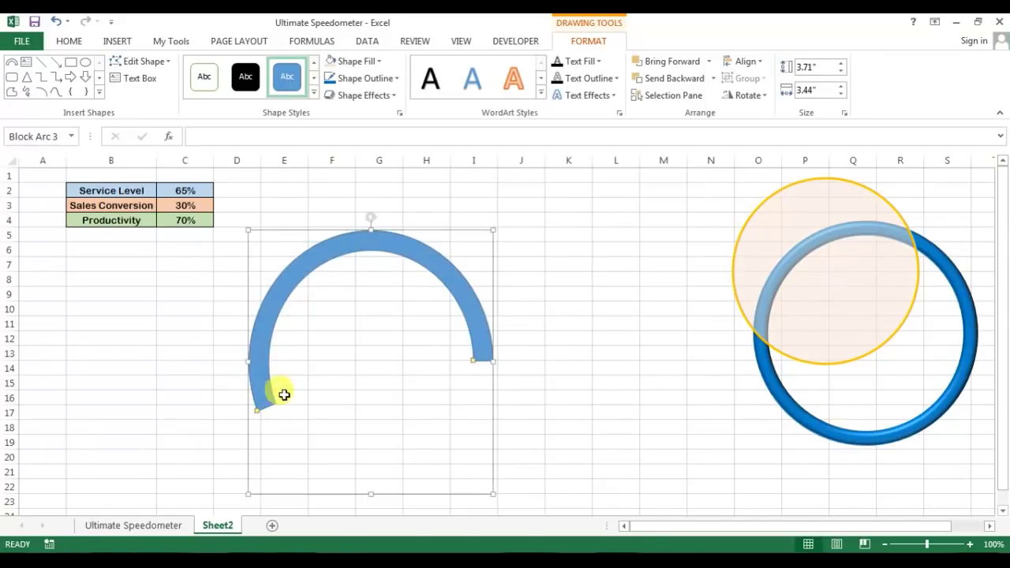
left_click_drag(475, 364, 449, 404)
left_click_drag(256, 412, 261, 420)
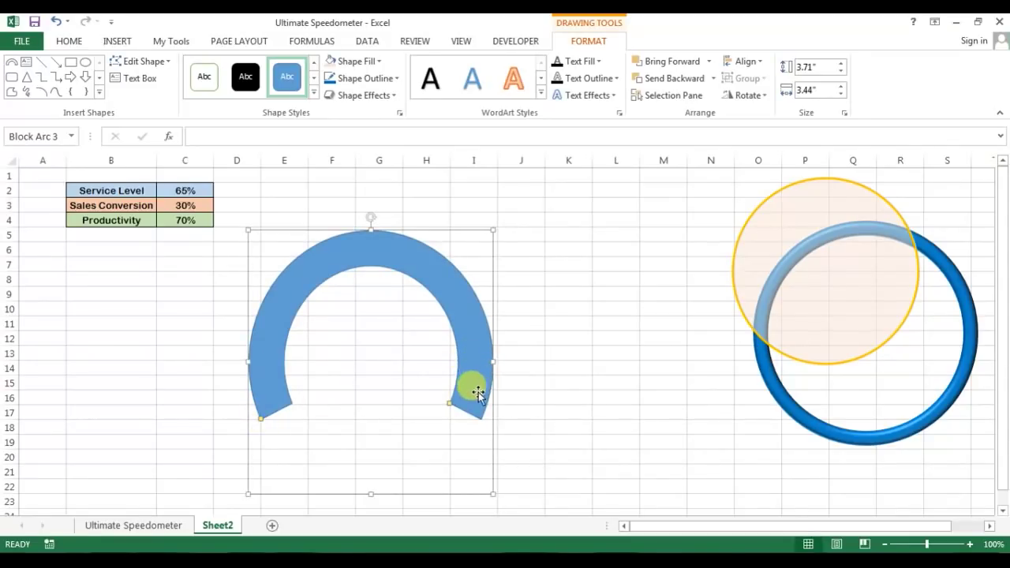
left_click_drag(490, 491, 430, 407)
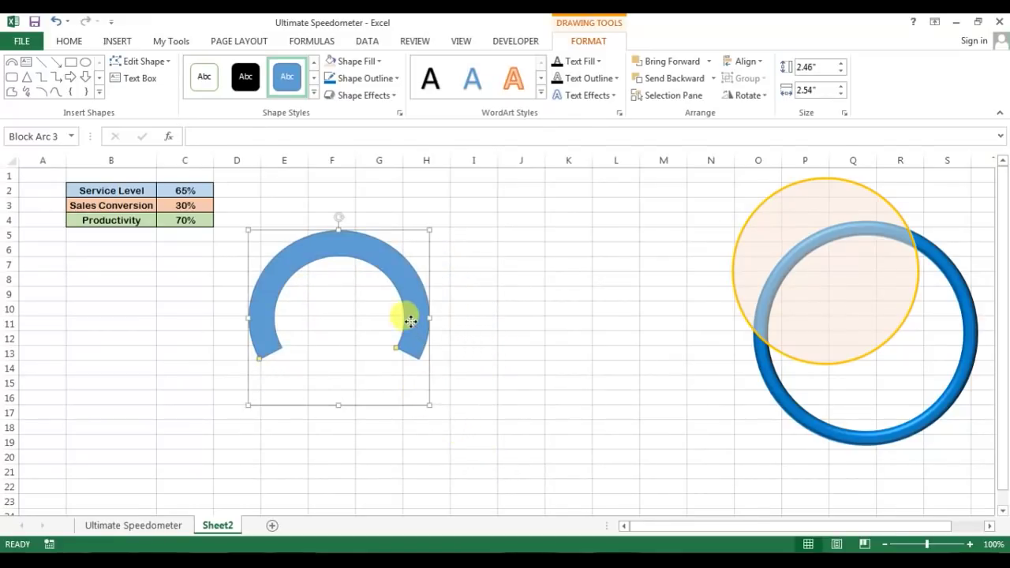
left_click_drag(406, 318, 418, 324)
Move the blue ring toward the sheet centre and fit the block arc inside it
left_click(803, 419)
left_click_drag(803, 419, 480, 416)
left_click_drag(418, 338, 612, 348)
left_click_drag(632, 415, 613, 397)
Centre the block arc in the ring's upper half and shrink it to 1.75 by 1.75 inches
left_click(142, 523)
left_click(219, 526)
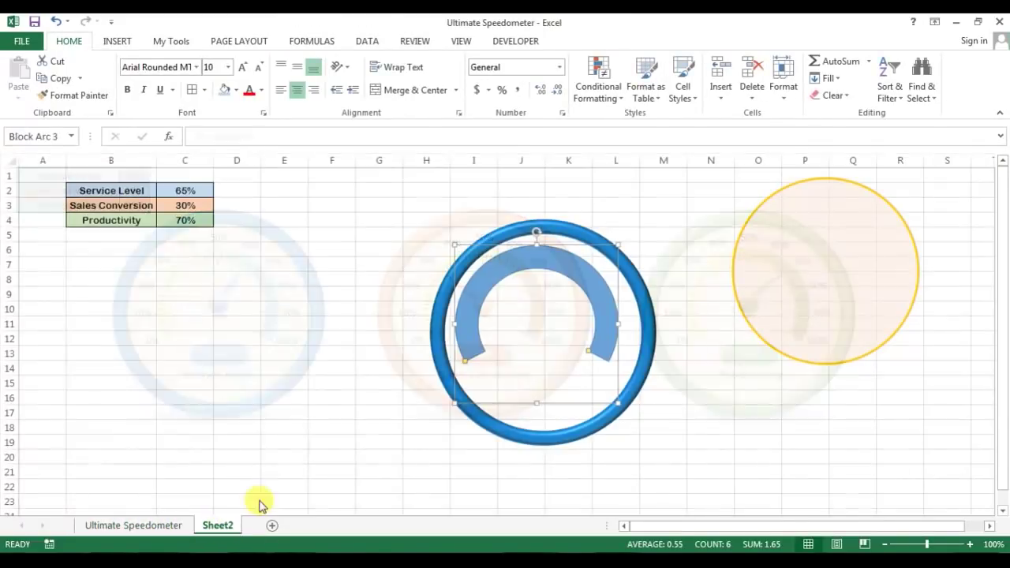
left_click(605, 333)
left_click_drag(593, 353, 599, 361)
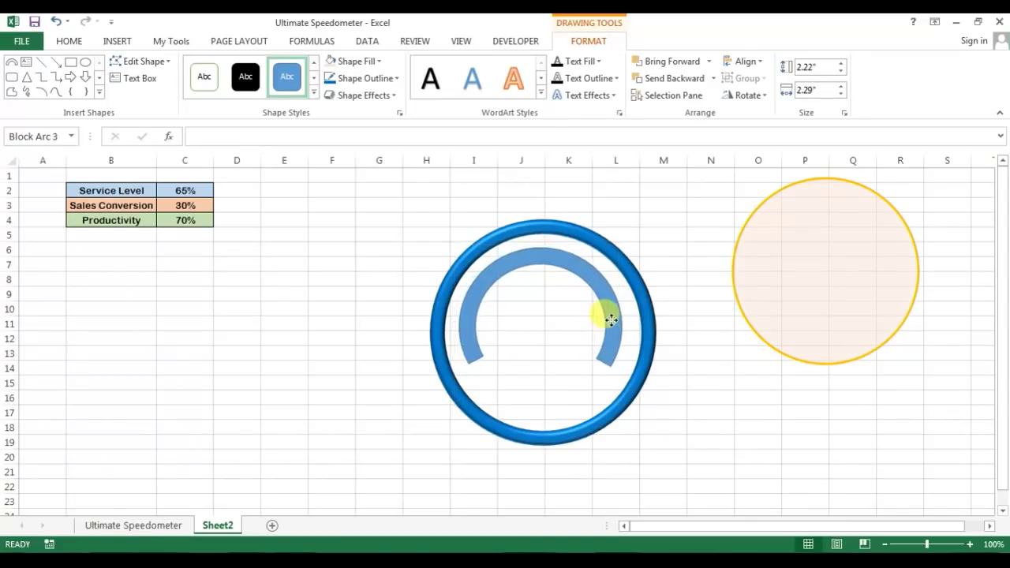
left_click(613, 321)
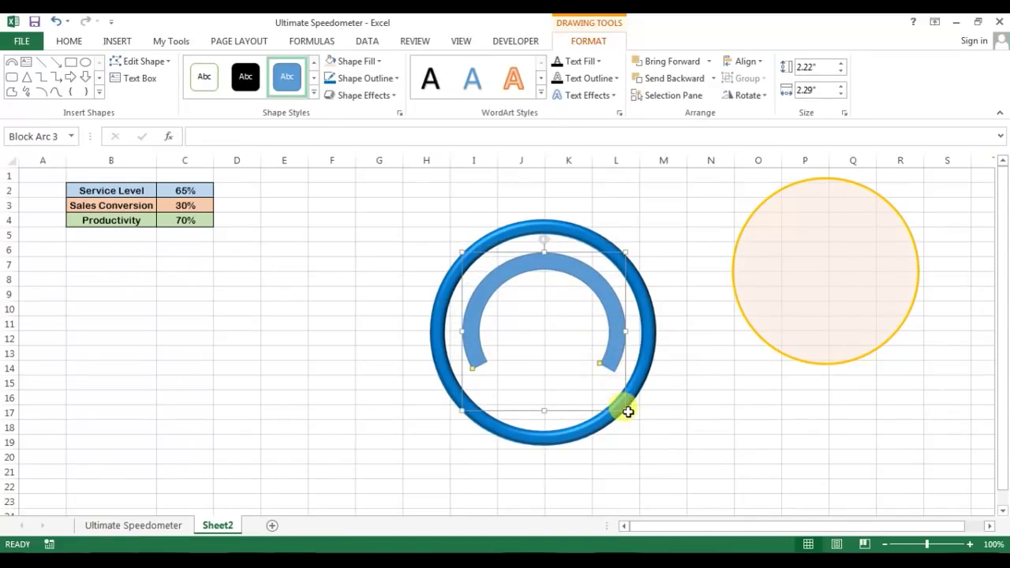
left_click_drag(623, 407, 602, 403)
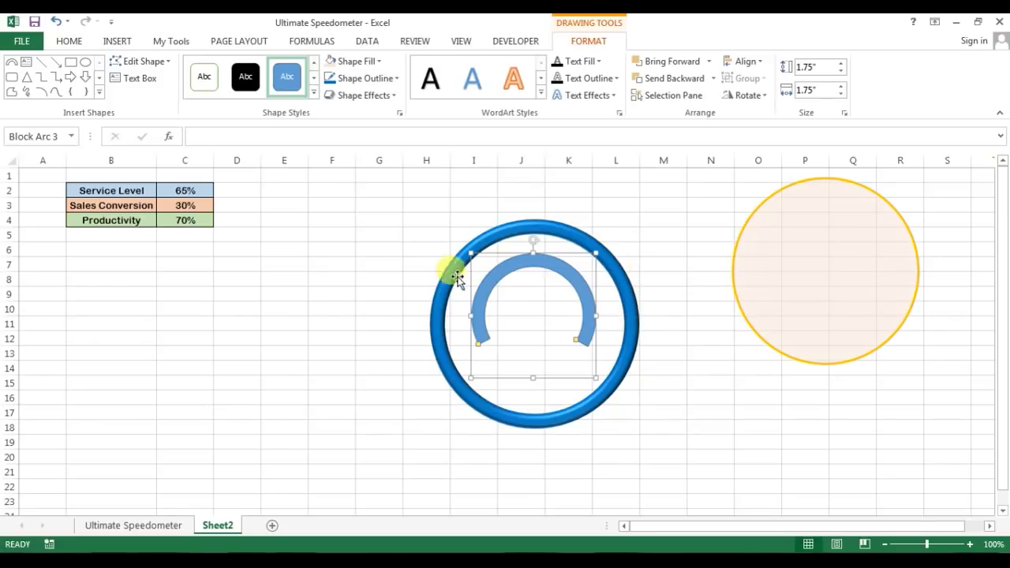
left_click(381, 63)
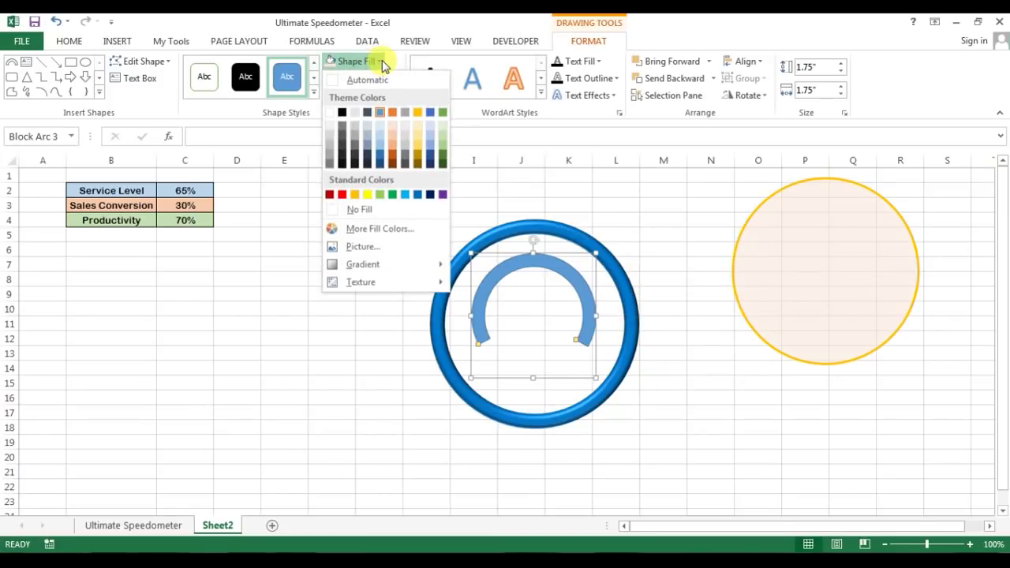
Set the block arc to No Outline and compare it with the finished Ultimate Speedometer gauges
left_click(931, 65)
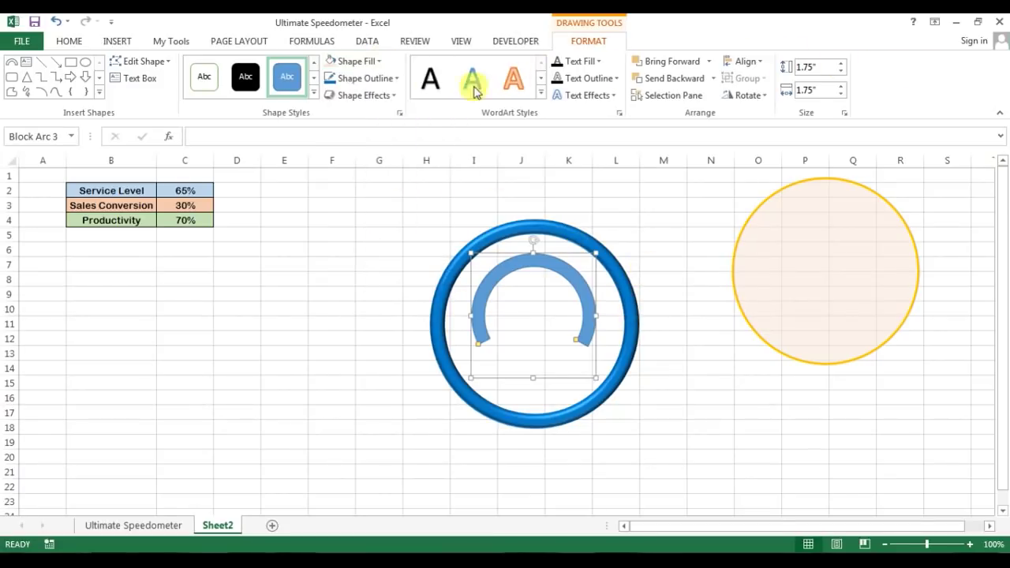
left_click(394, 79)
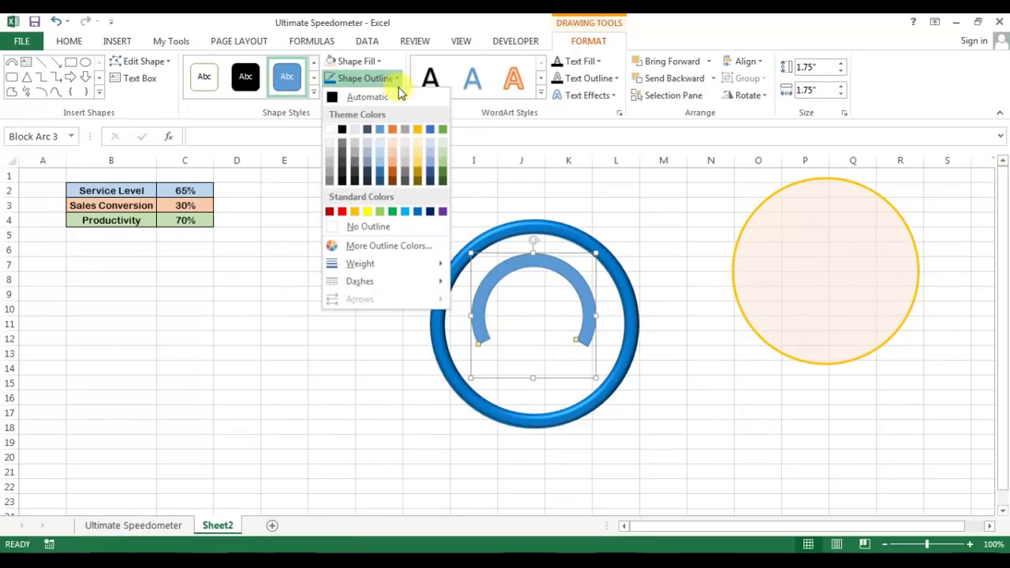
left_click(365, 228)
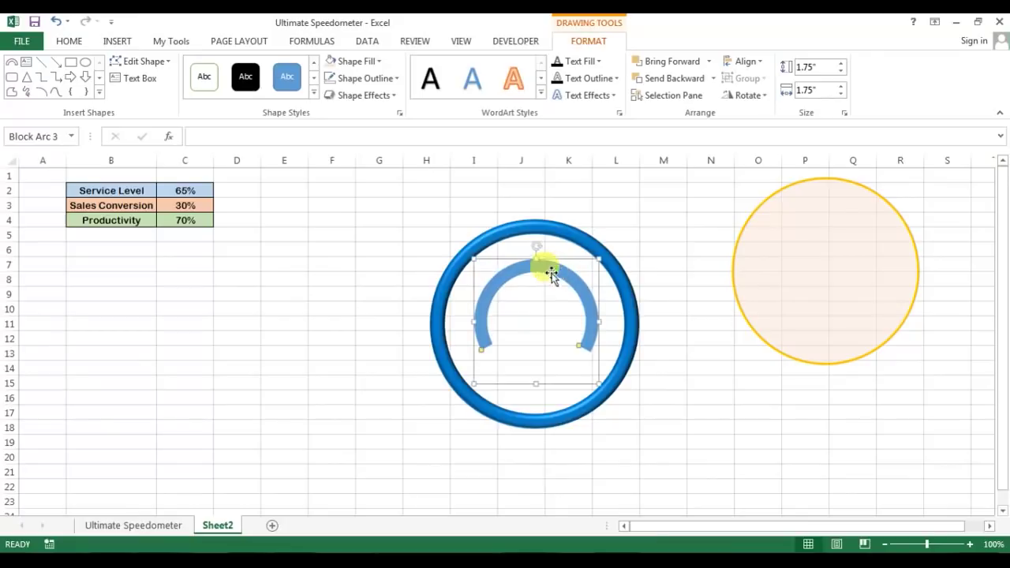
left_click(138, 525)
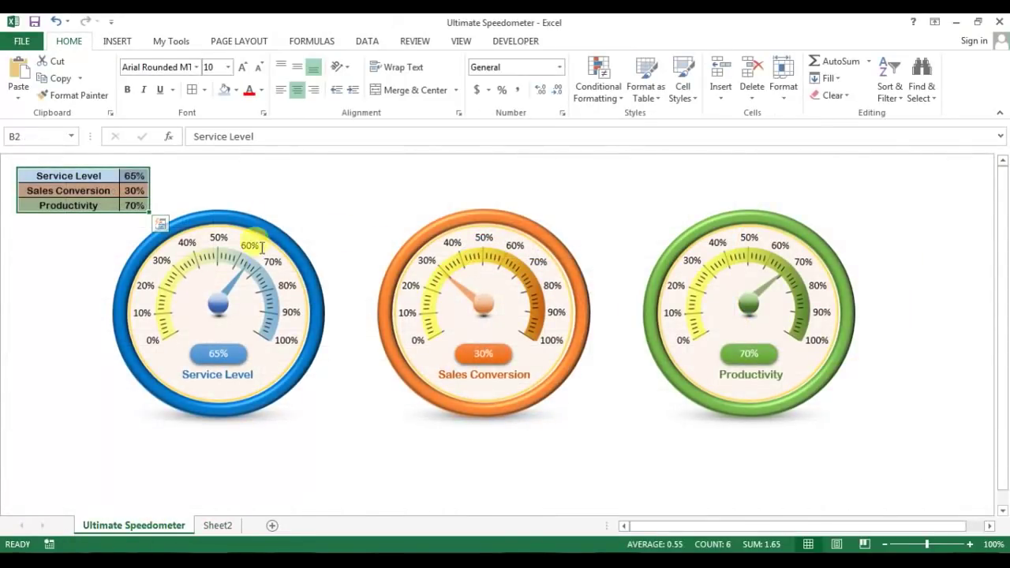
left_click(217, 525)
Reduce the arc's gradient fill to two stops, coloured dark blue and bright yellow
right_click(561, 281)
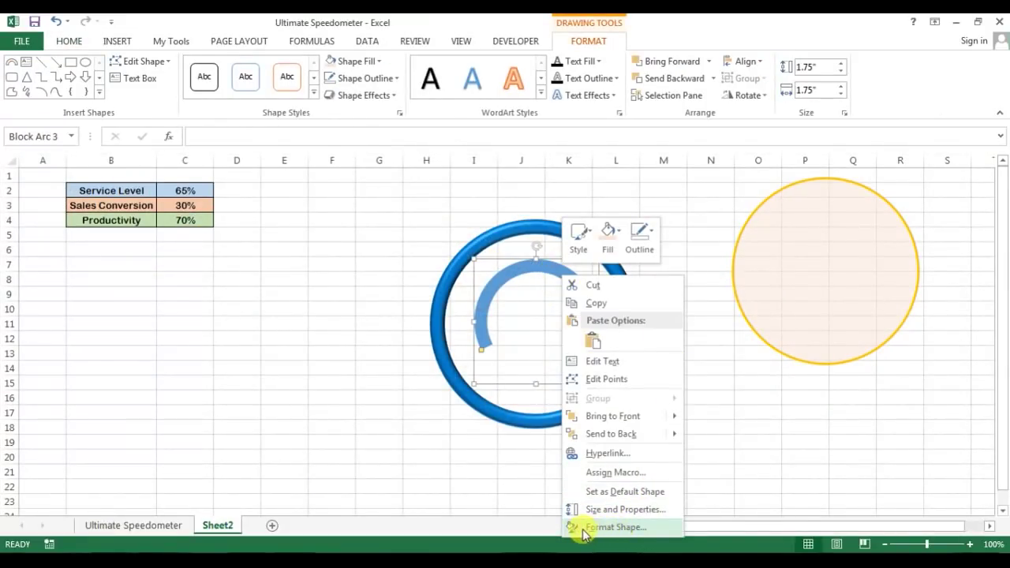
left_click(615, 527)
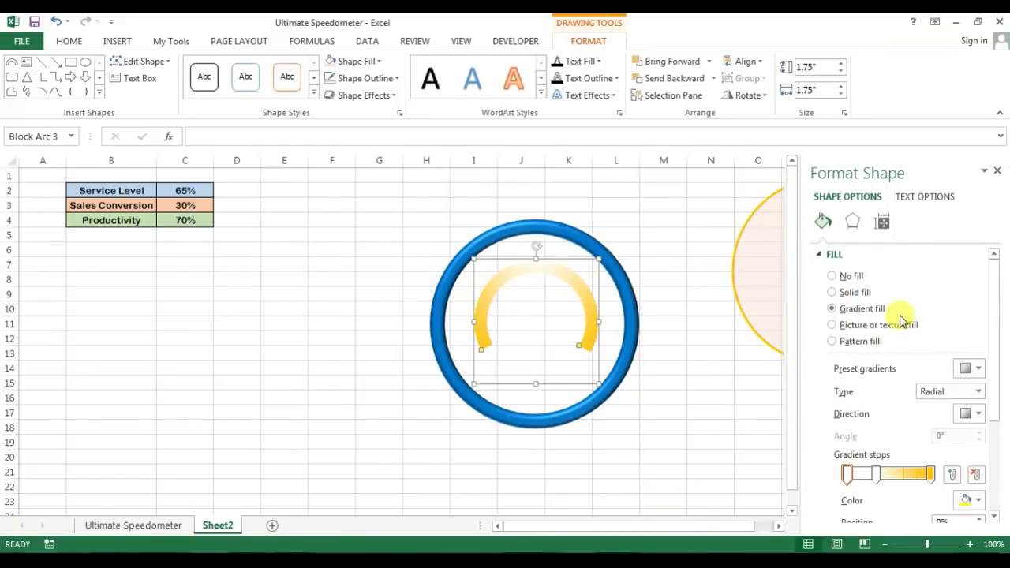
scroll(993, 378, "down", 3)
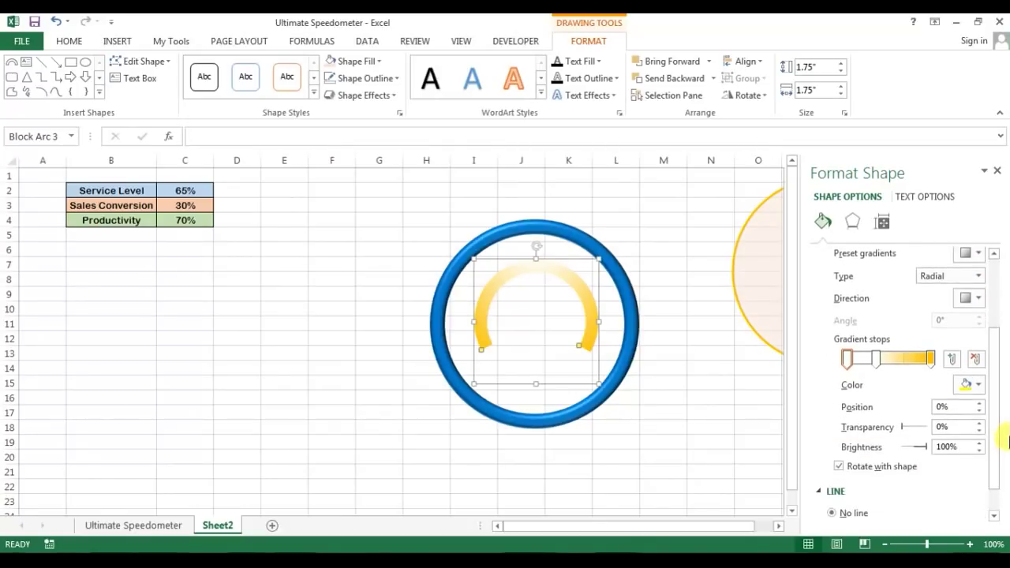
left_click_drag(878, 360, 884, 297)
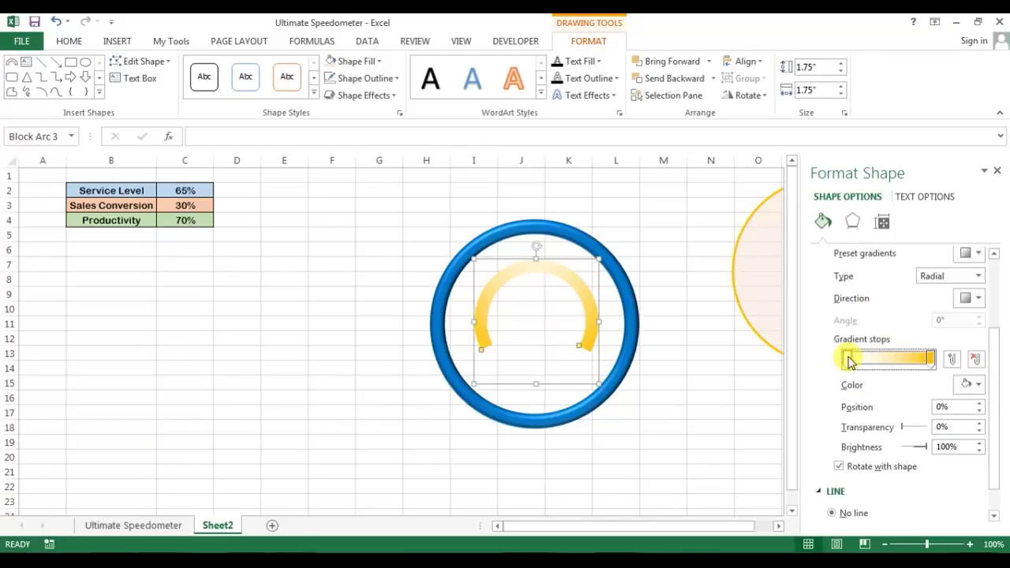
left_click(980, 387)
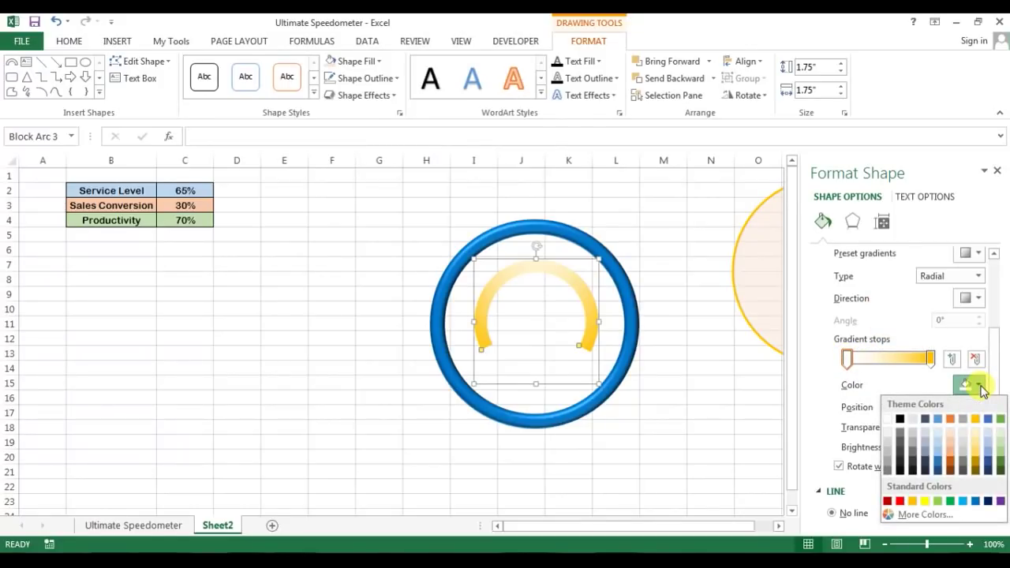
left_click(940, 463)
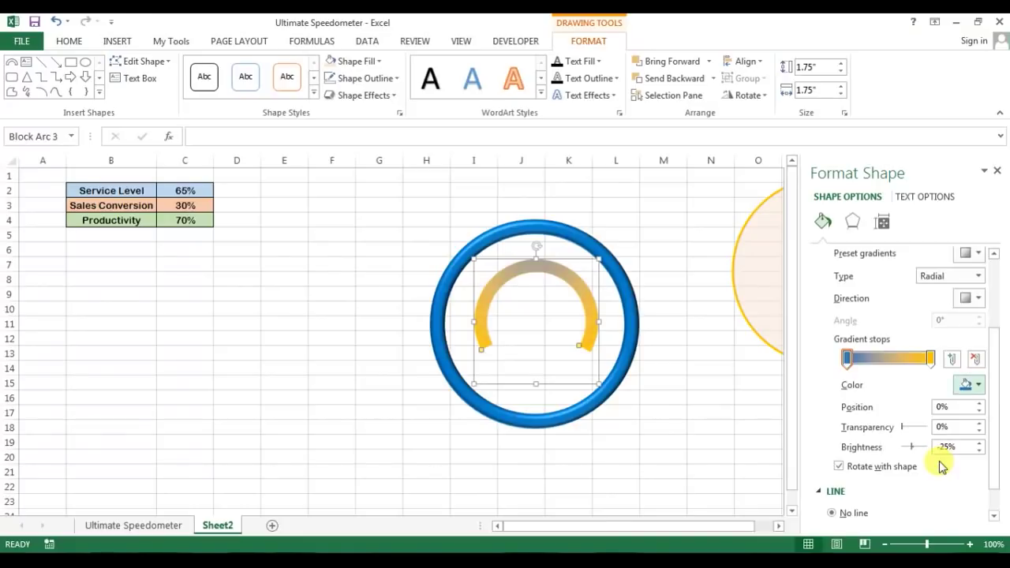
left_click(931, 359)
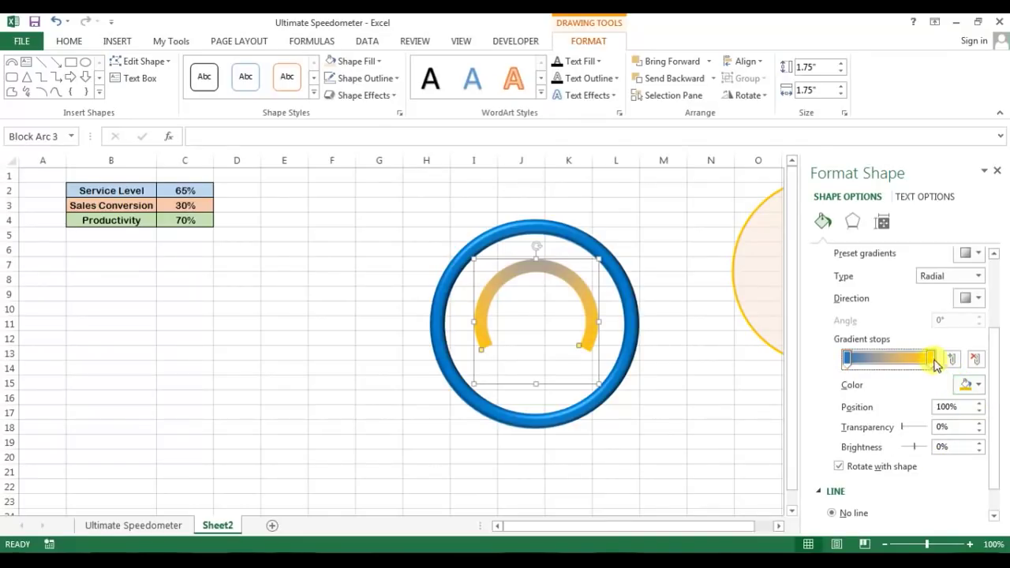
left_click(978, 386)
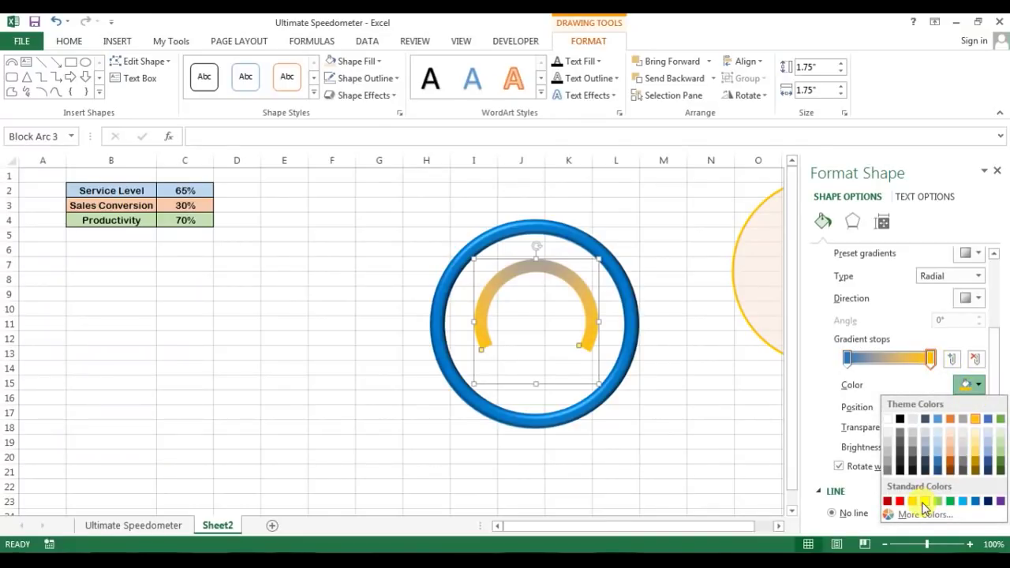
left_click(925, 503)
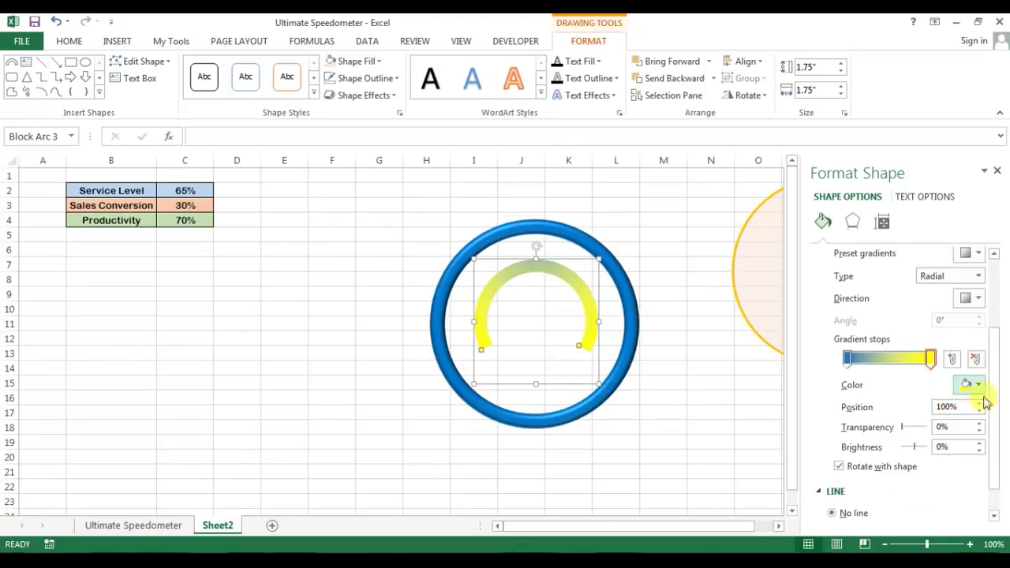
Make the arc gradient Linear with direction Linear Left, yellow on the left
left_click_drag(997, 347, 997, 317)
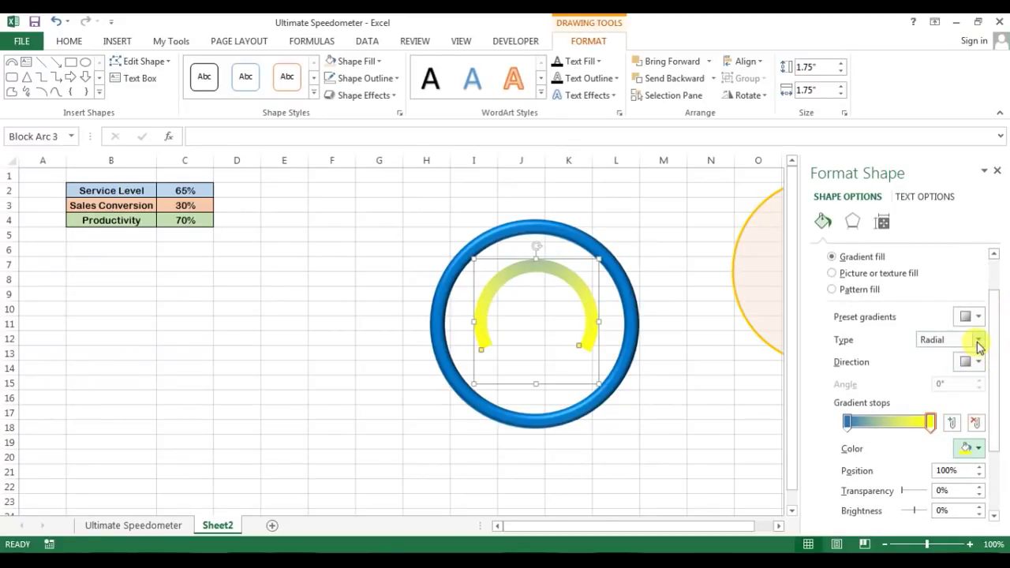
left_click(978, 341)
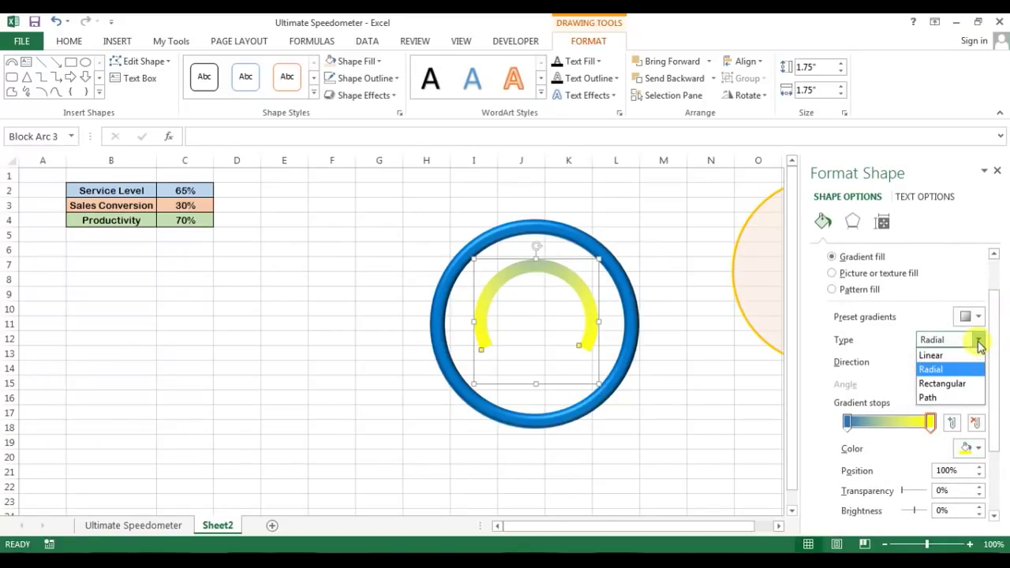
left_click(932, 356)
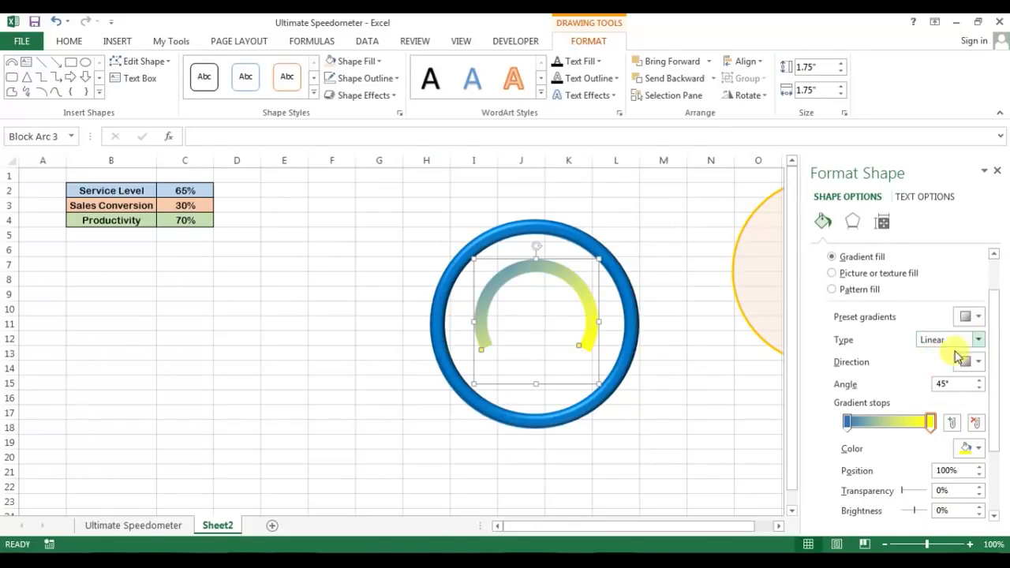
left_click(979, 362)
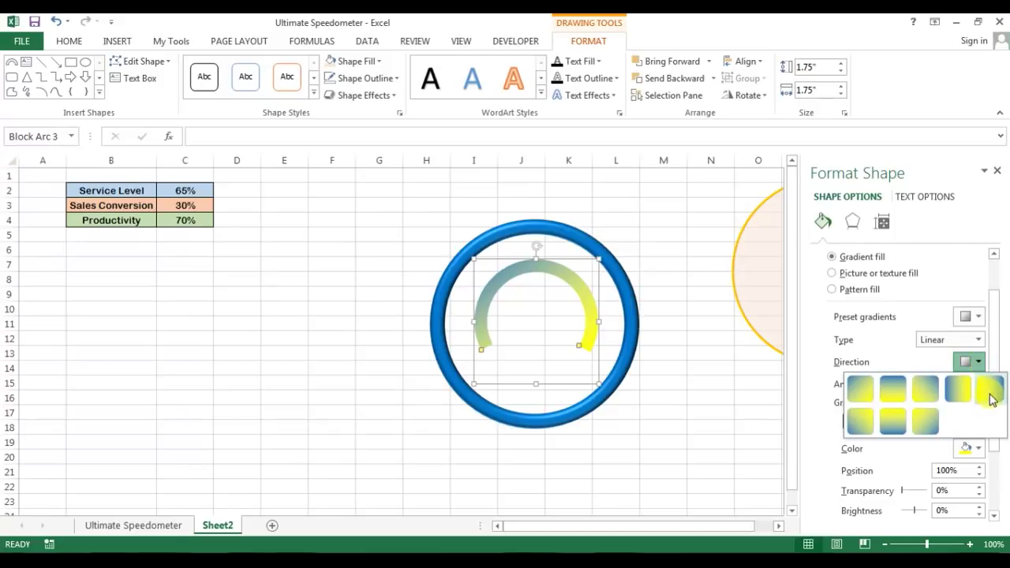
left_click(992, 391)
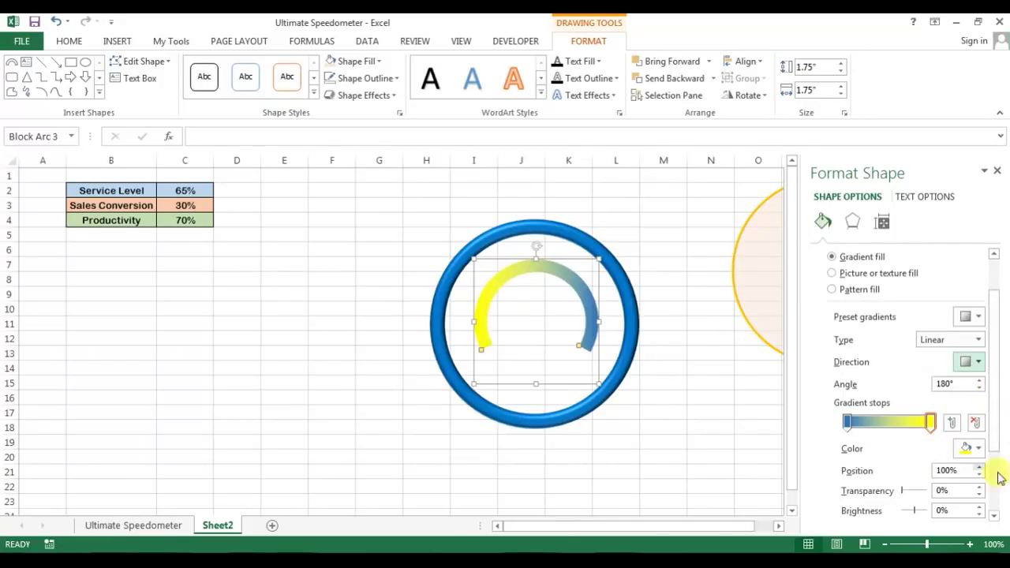
Set both gradient stops to 50% transparency and close the Format Shape pane
scroll(990, 430, "down", 3)
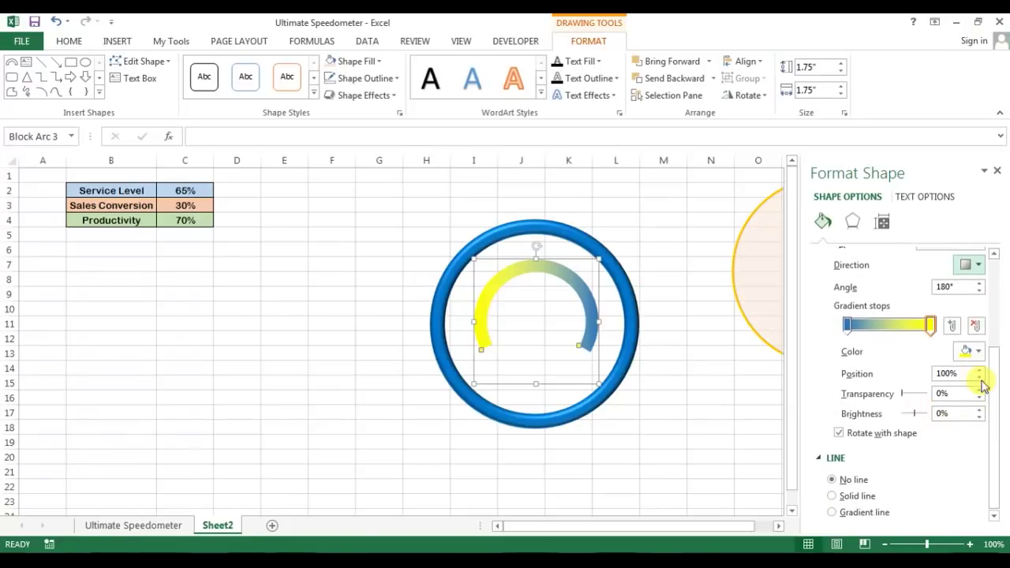
left_click(950, 394)
type("50")
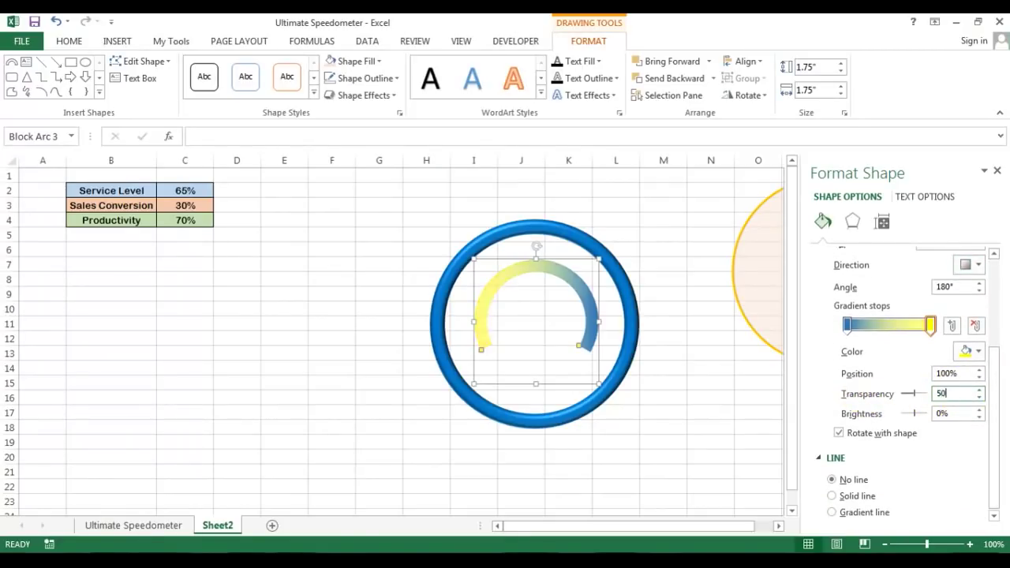
left_click(848, 327)
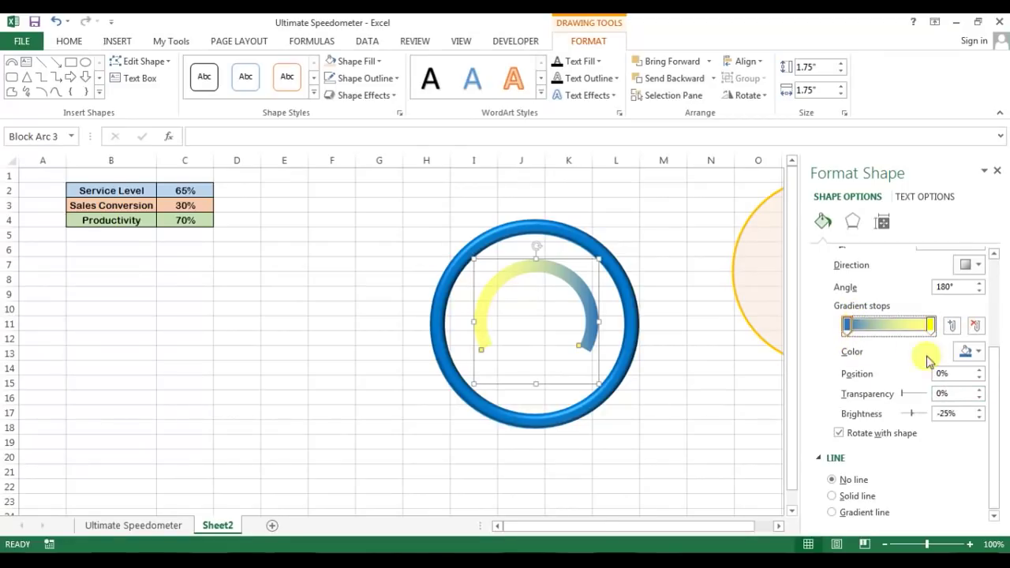
left_click(835, 390)
type("50")
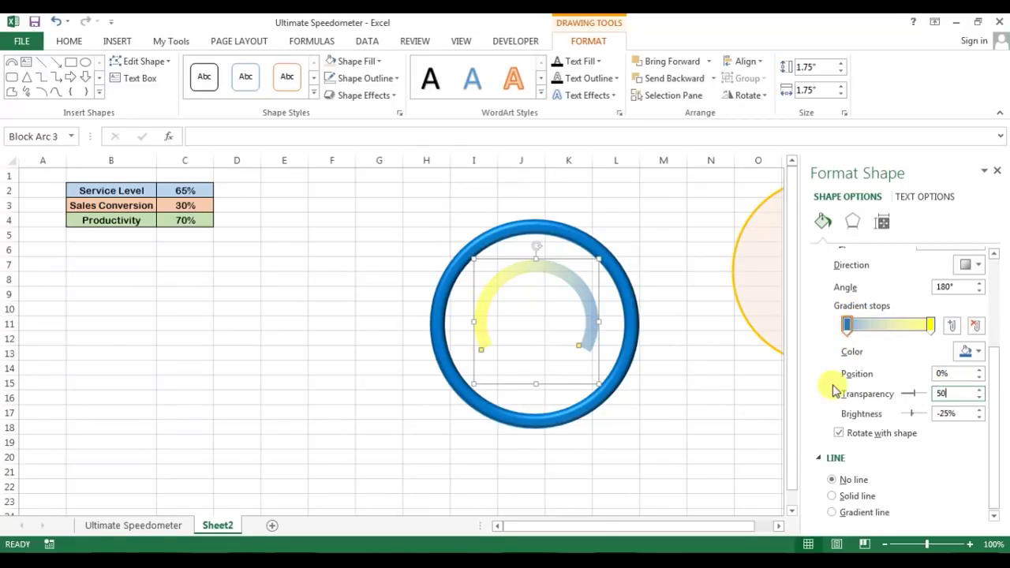
left_click(997, 172)
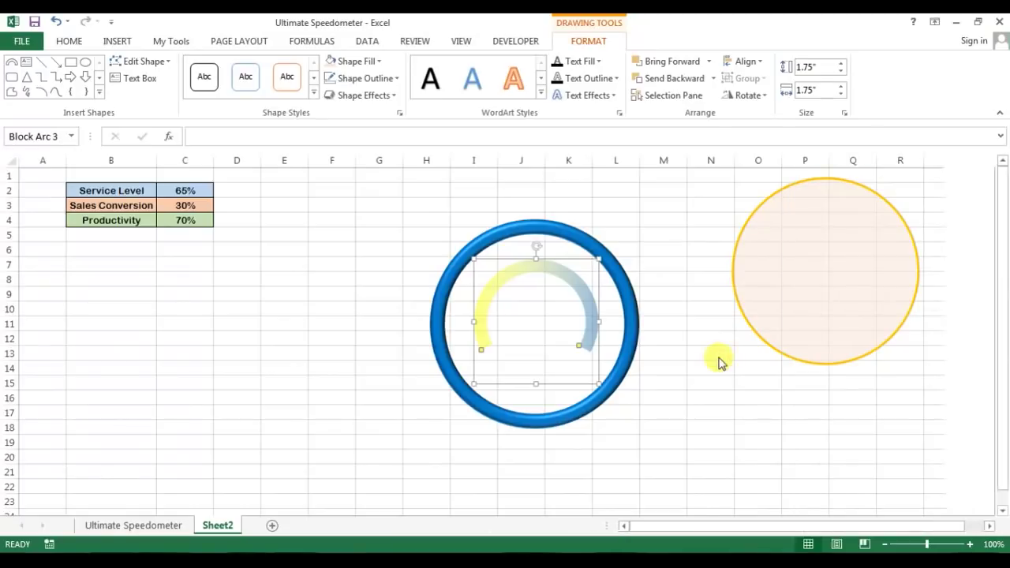
Check the gradient arc, glance at Ultimate Speedometer, then return to Sheet2 with nothing selected
left_click(715, 355)
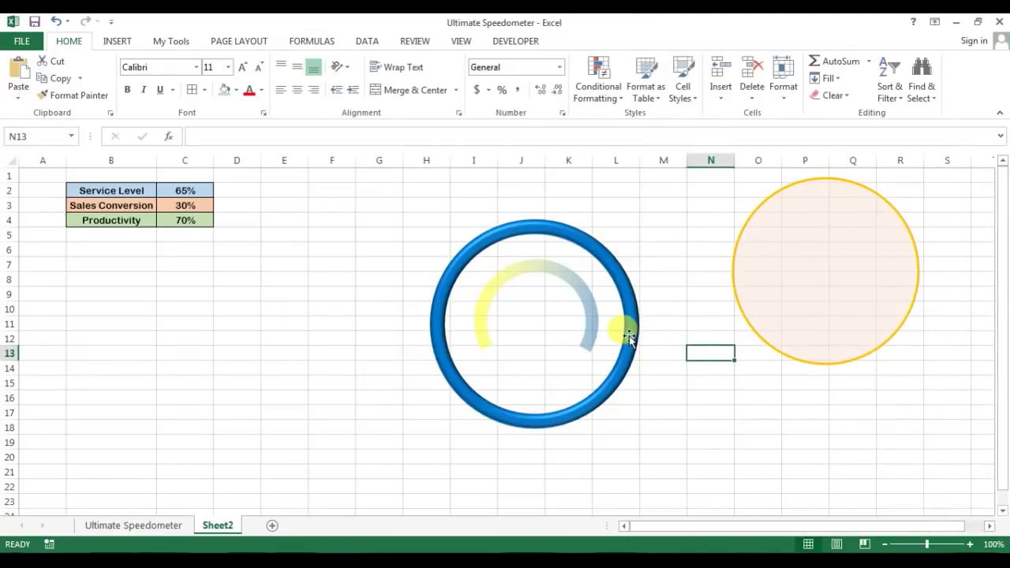
left_click(584, 301)
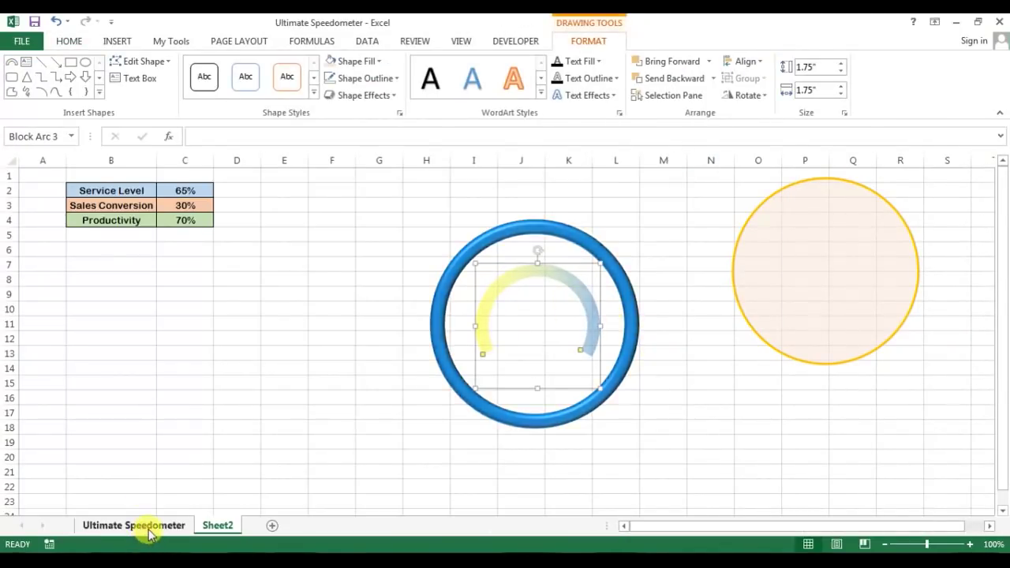
left_click(149, 531)
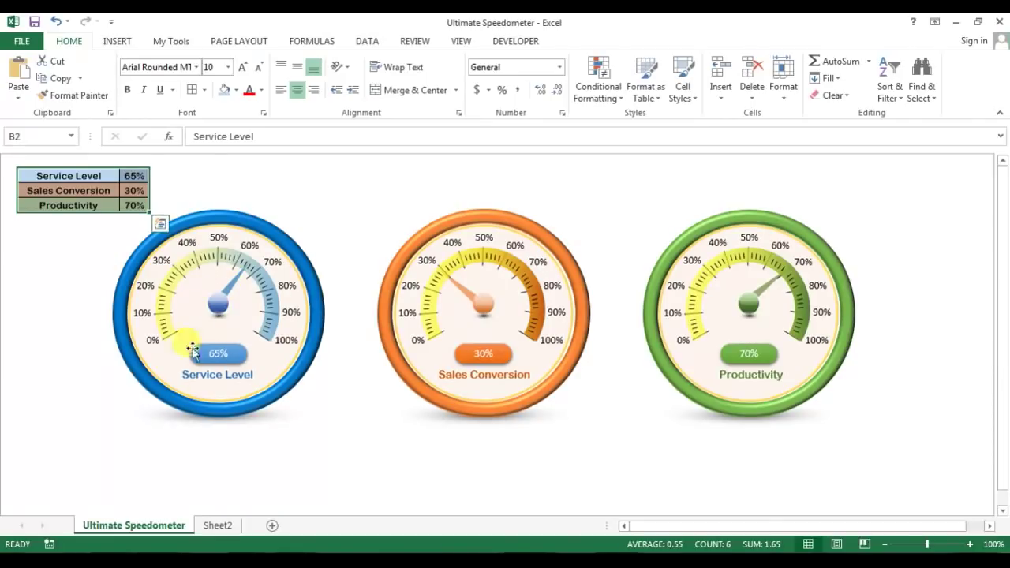
left_click(217, 526)
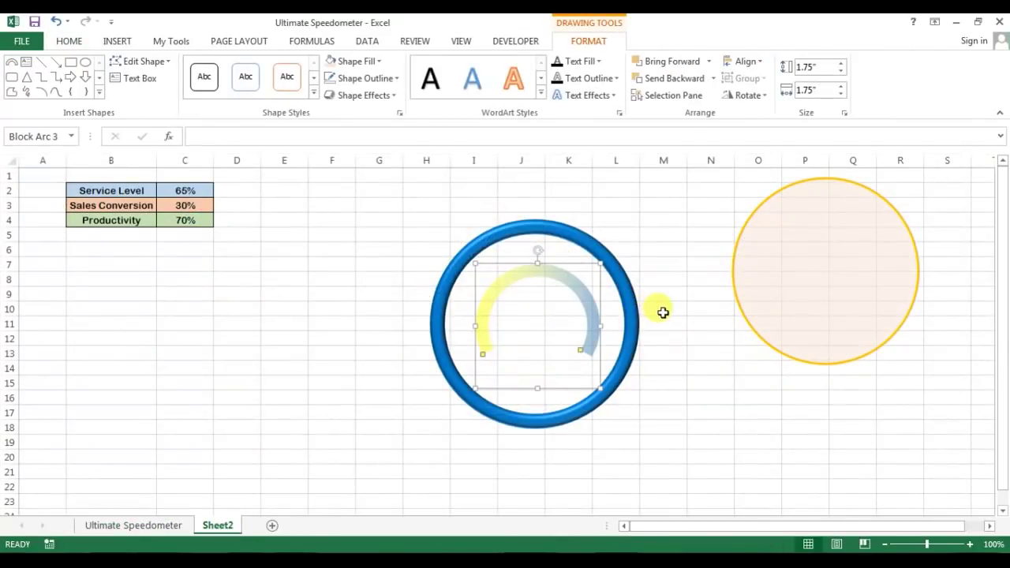
key("Escape")
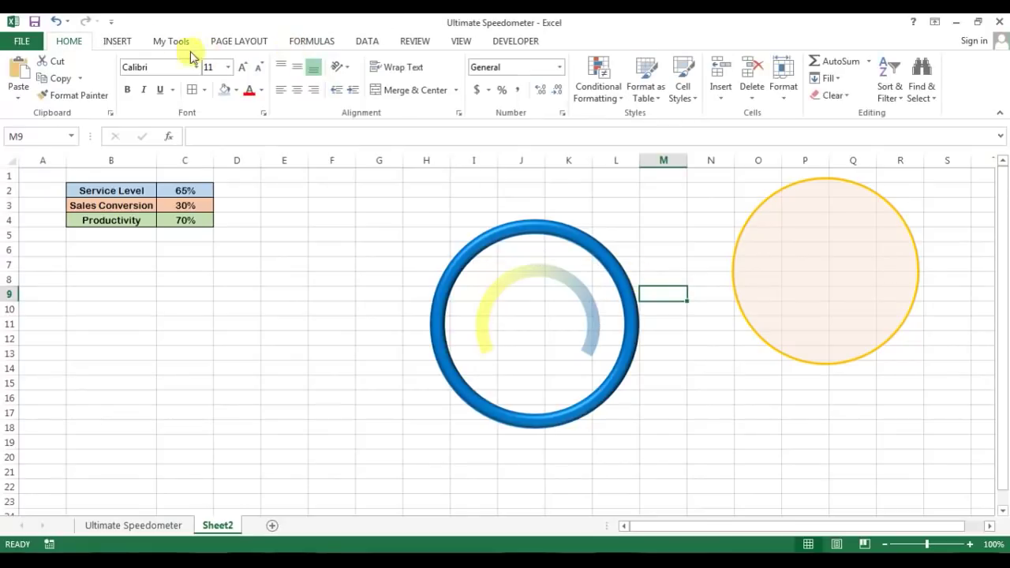
Insert a small oval on Sheet2 to the left of the gauge ring
left_click(118, 41)
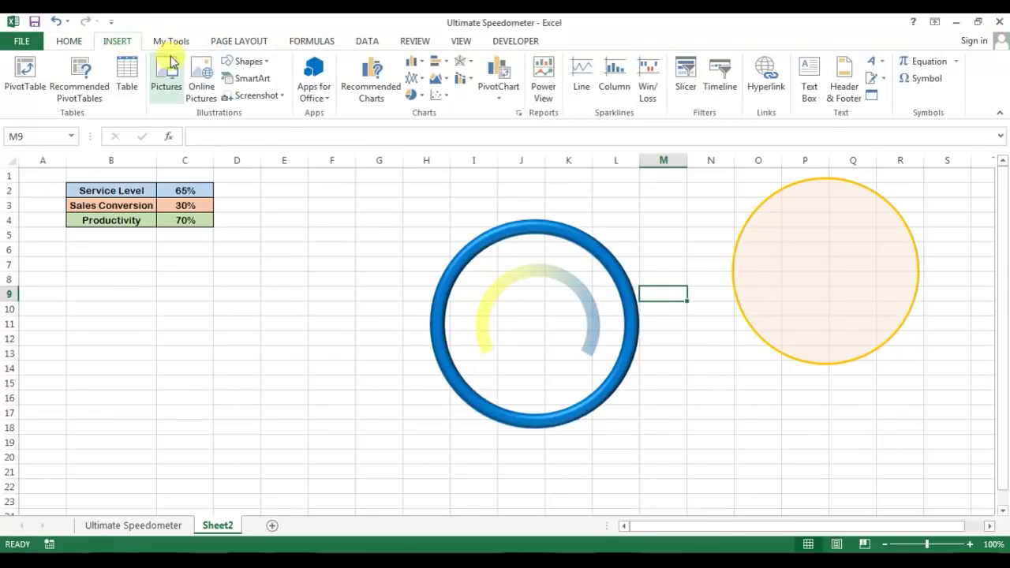
left_click(269, 63)
left_click(304, 96)
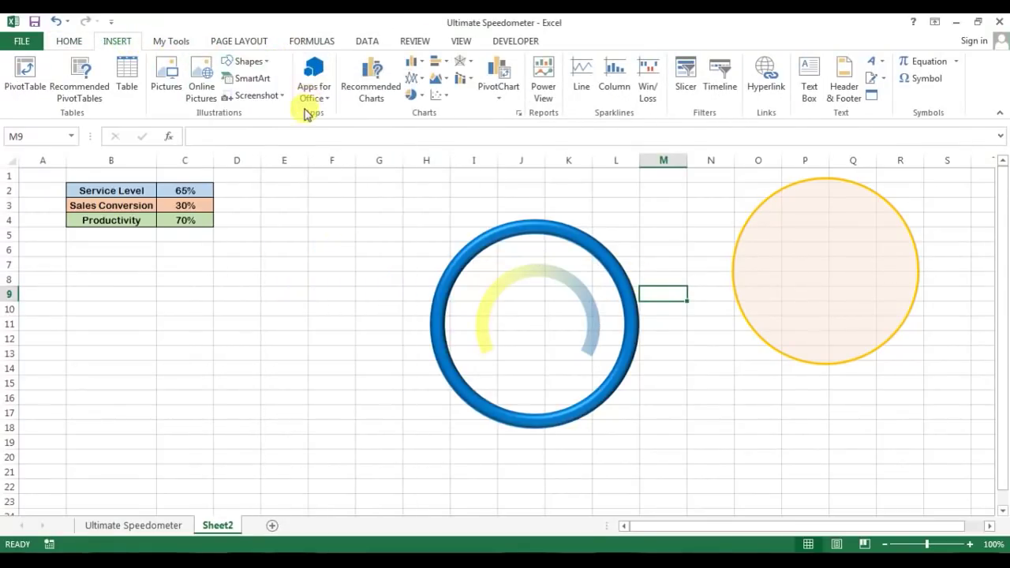
left_click(305, 304)
left_click_drag(311, 308, 320, 320)
Size the oval to 0.5 inches wide with no outline, undoing an accidental squeeze
left_click(305, 306)
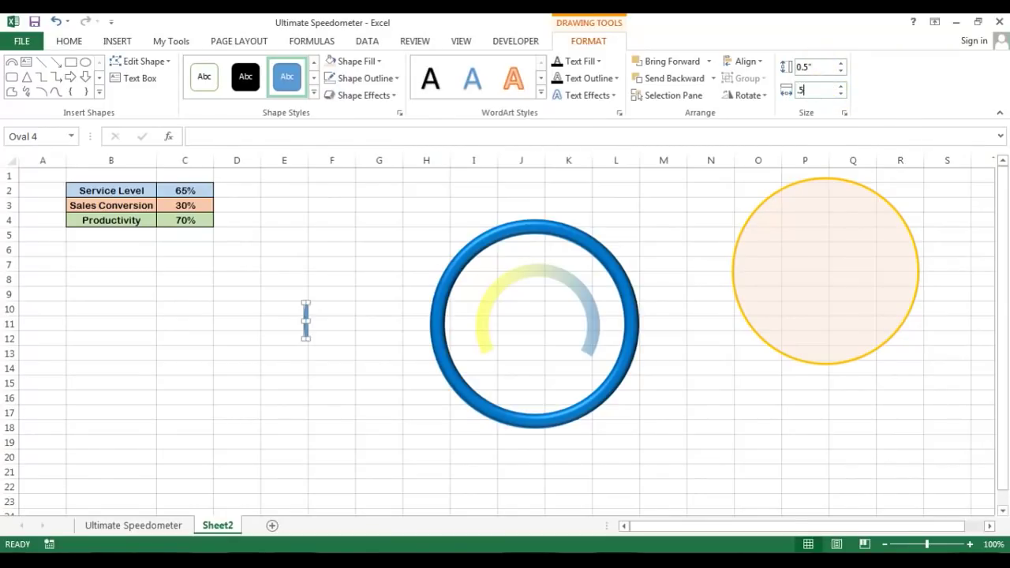
key("Return")
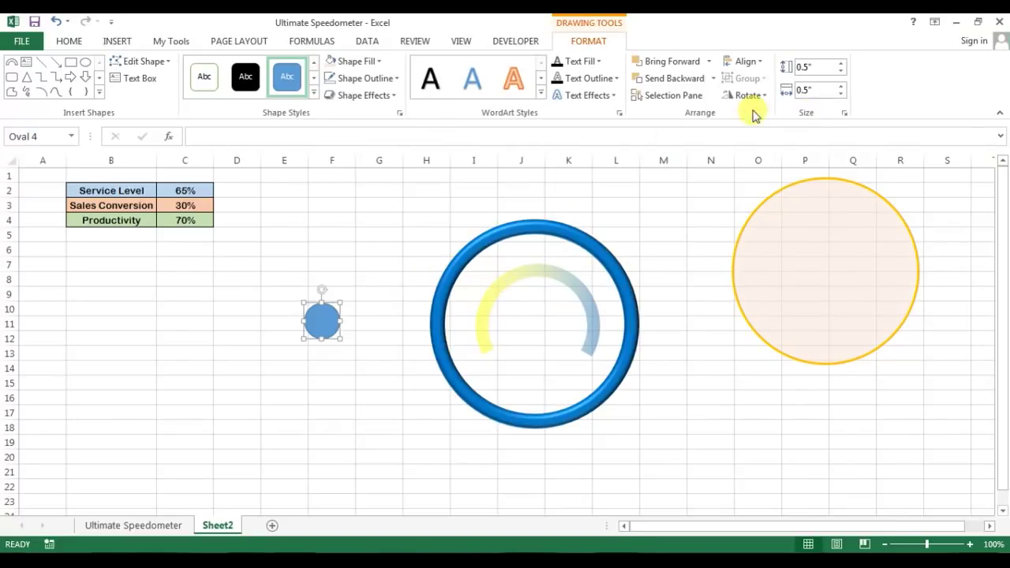
left_click(390, 226)
left_click_drag(304, 320, 337, 303)
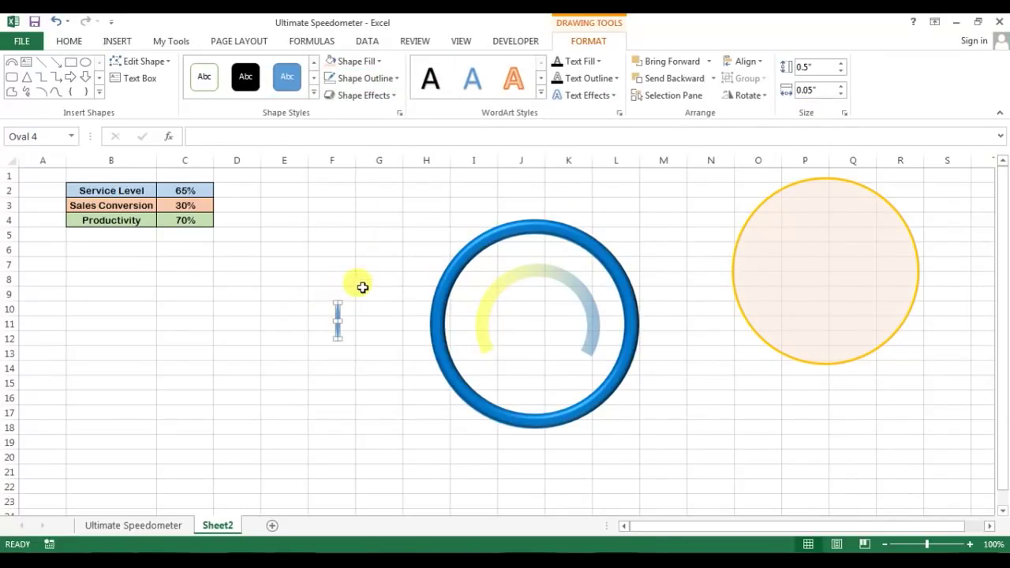
key("ctrl+z")
Give the small circle a gradient fill through Format Shape
right_click(331, 318)
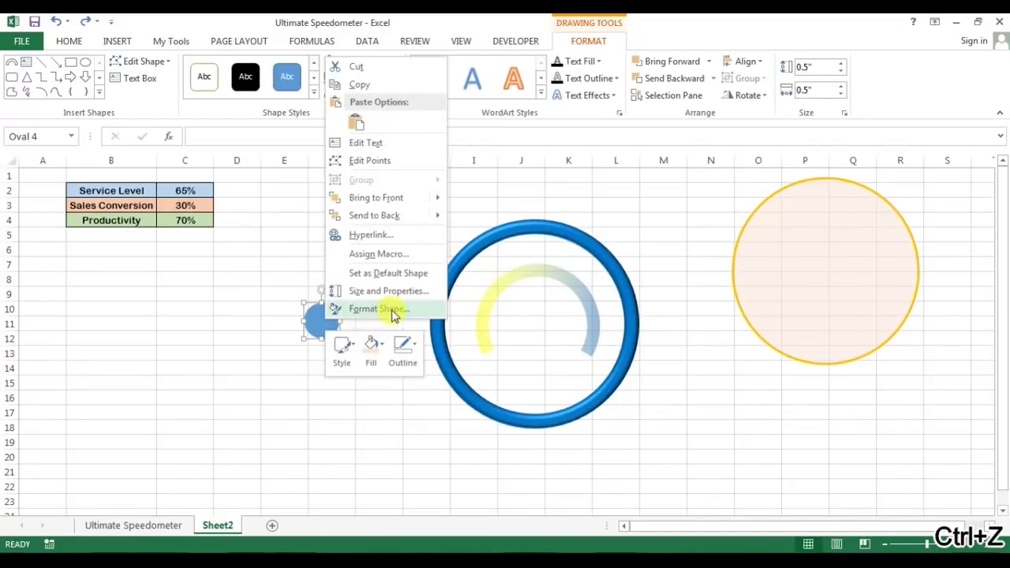
left_click(379, 308)
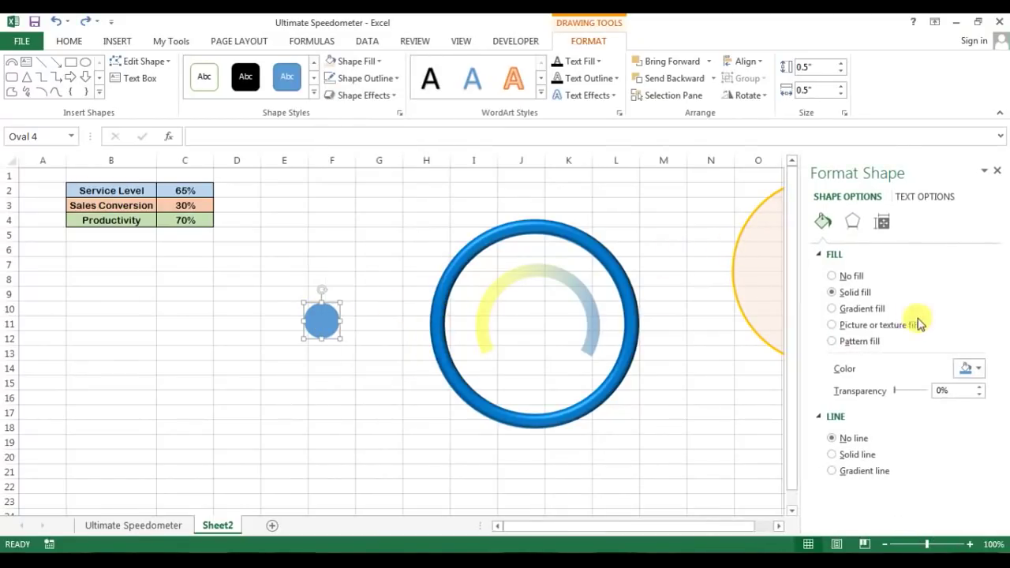
left_click(970, 368)
left_click(978, 367)
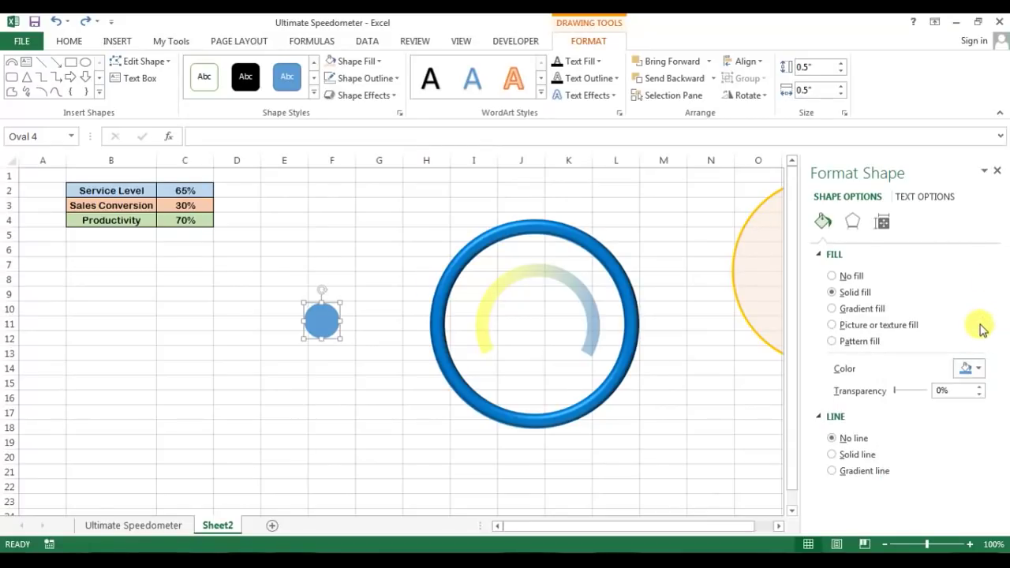
left_click(861, 308)
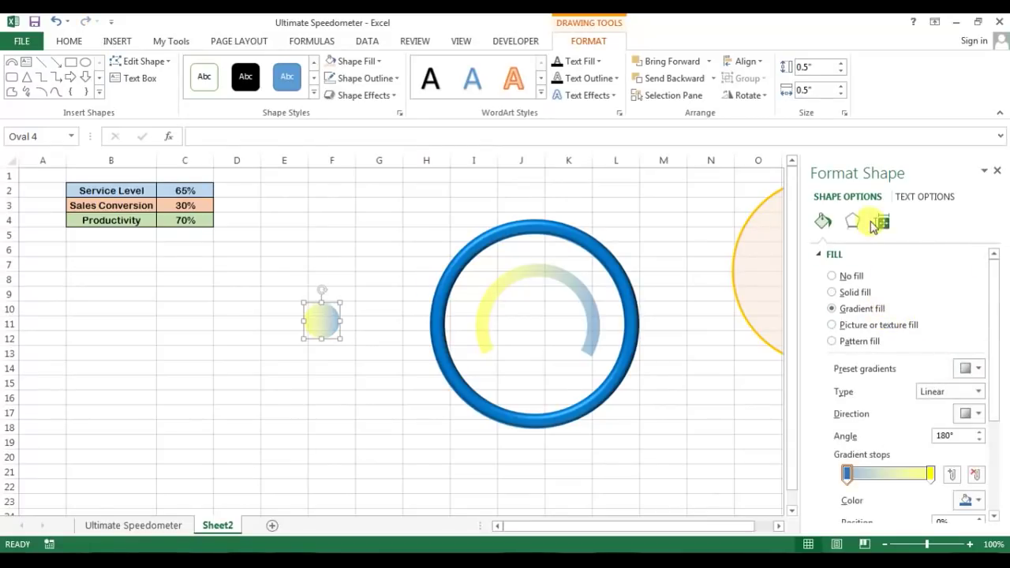
Set the circle's right gradient stop to white, then select the left stop for editing
left_click(932, 478)
left_click_drag(992, 402, 1004, 473)
left_click(976, 394)
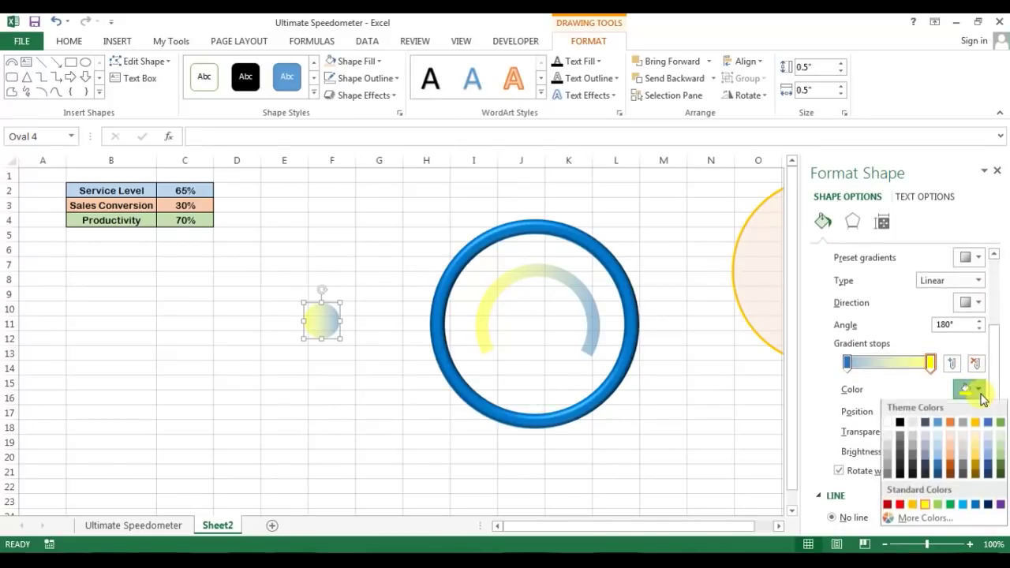
left_click(889, 425)
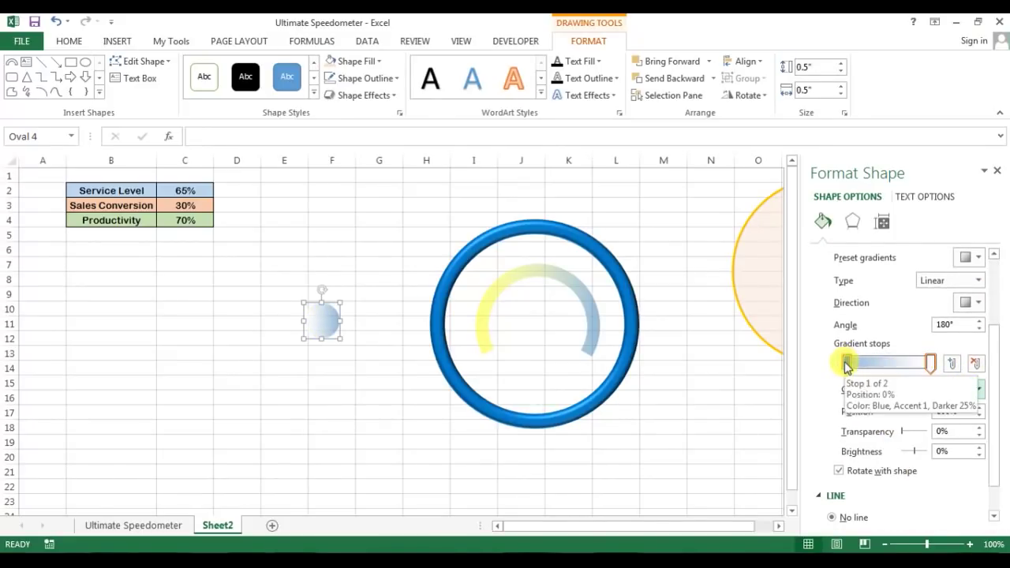
left_click(847, 363)
left_click_drag(992, 334, 992, 294)
left_click(979, 352)
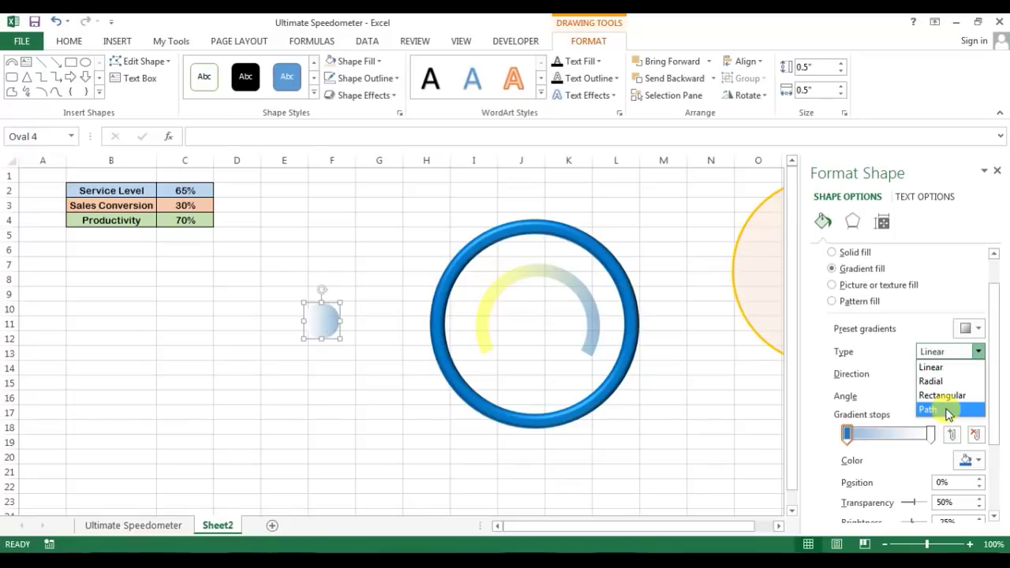
left_click(935, 366)
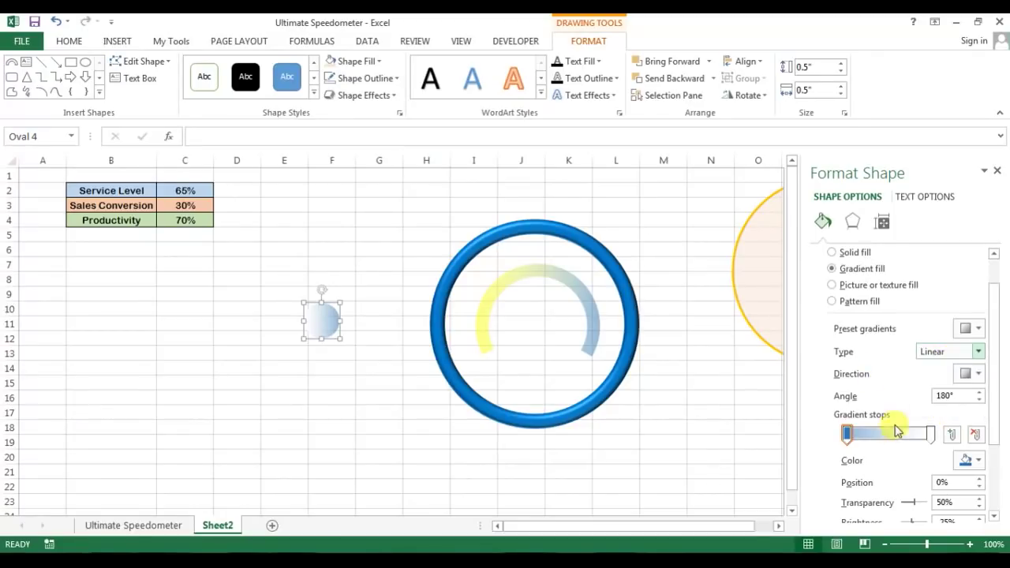
left_click(978, 352)
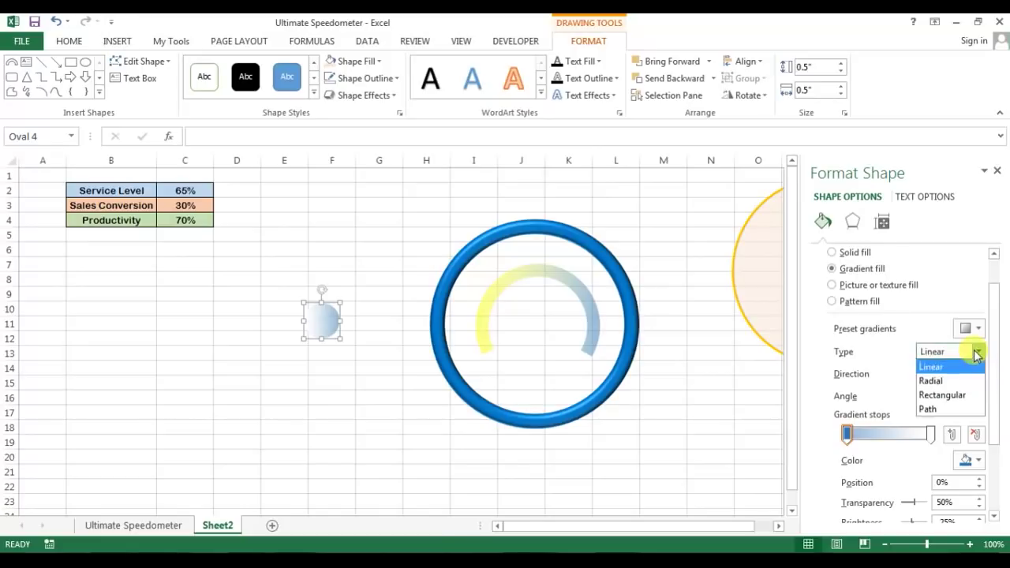
Make the circle's gradient radial with a fully opaque left stop
left_click(941, 383)
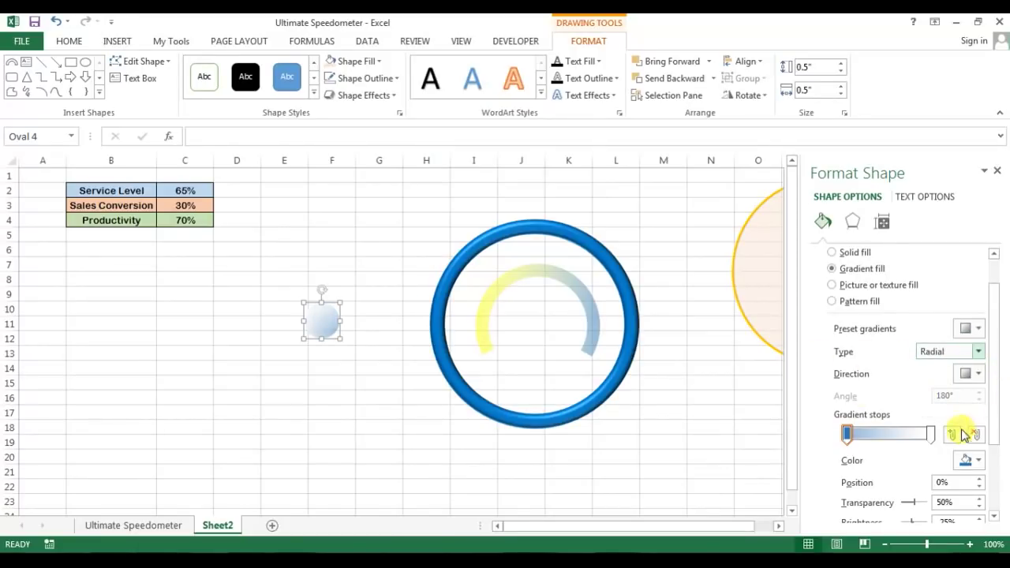
left_click_drag(997, 389, 985, 457)
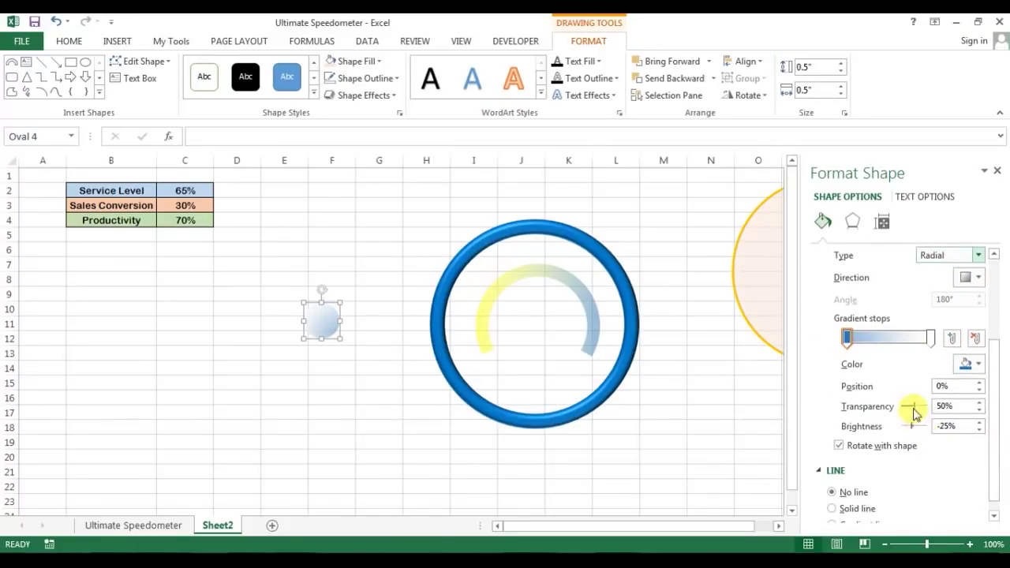
left_click_drag(915, 412, 891, 412)
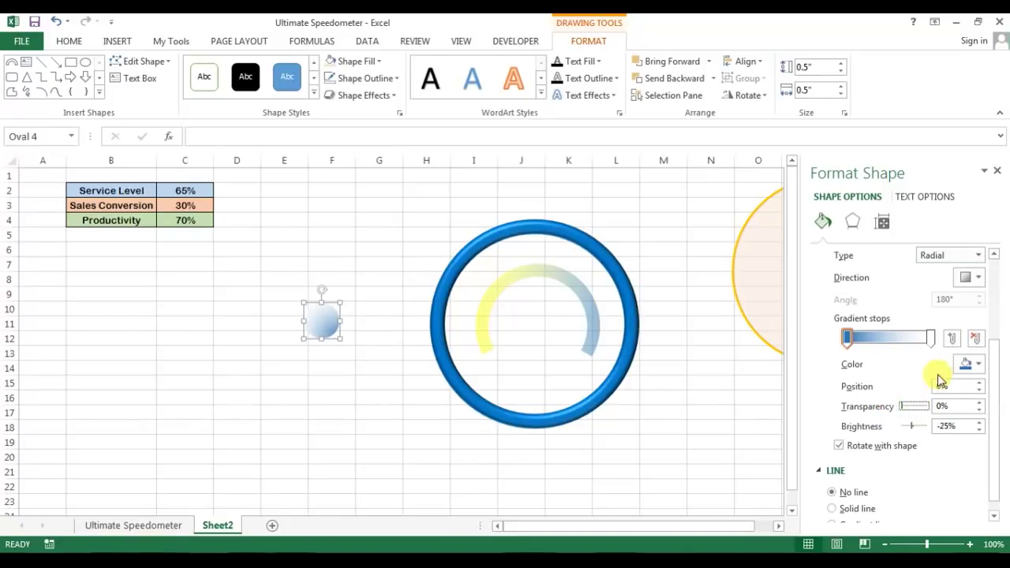
left_click(931, 339)
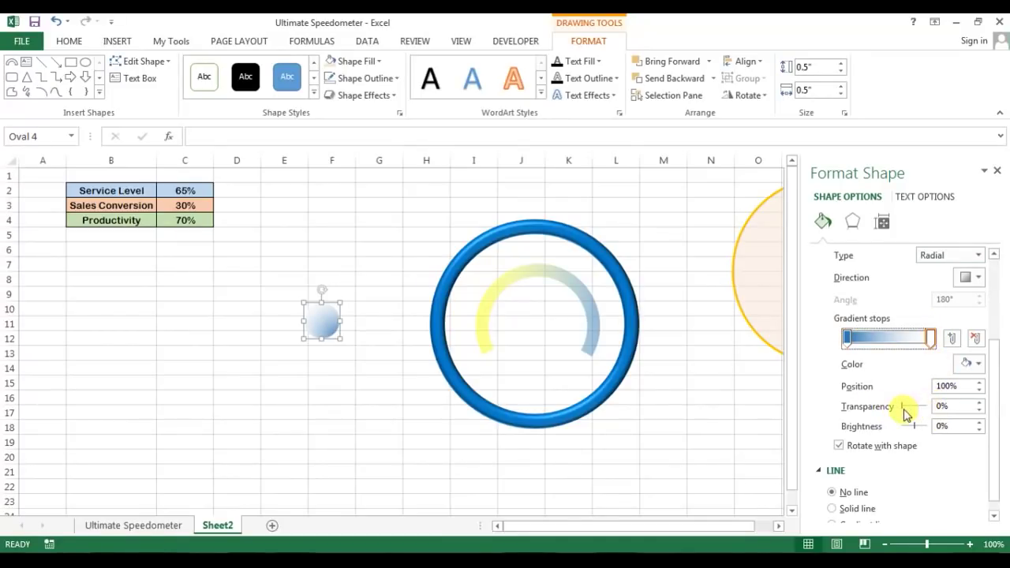
scroll(993, 340, "up", 1)
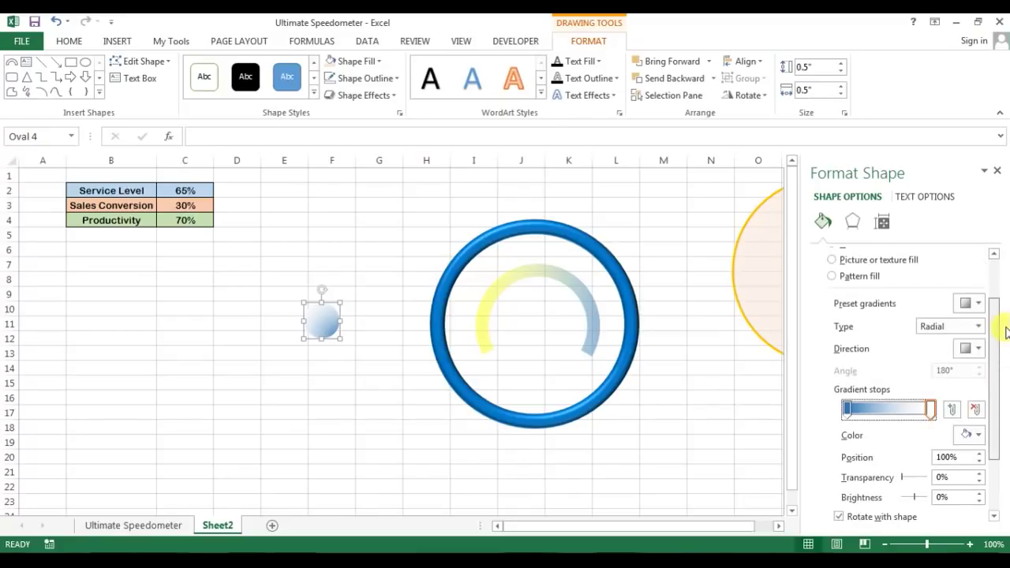
left_click(979, 349)
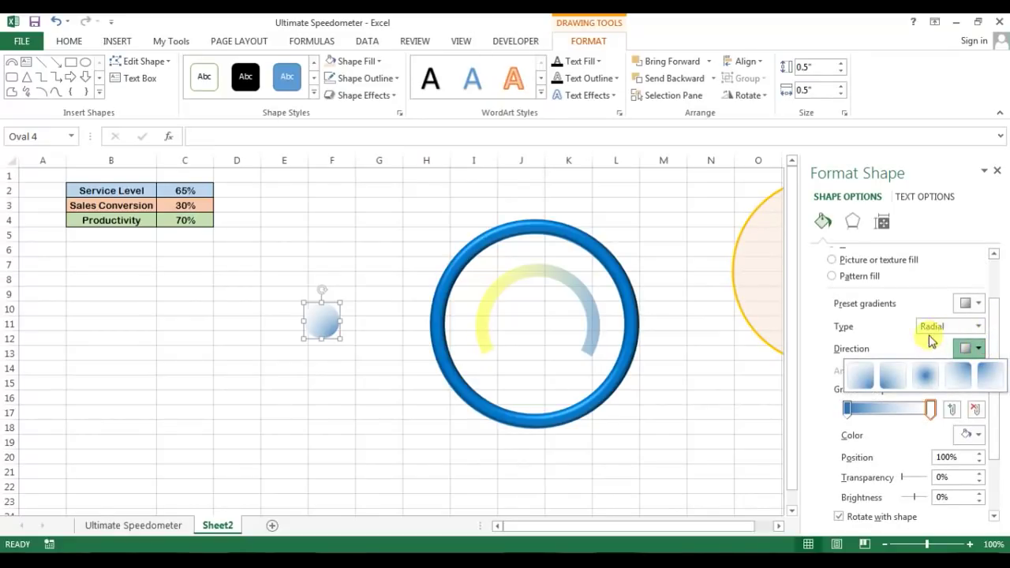
left_click(845, 324)
Colour the right gradient stop blue and apply a blue preset gradient to the circle
left_click(930, 408)
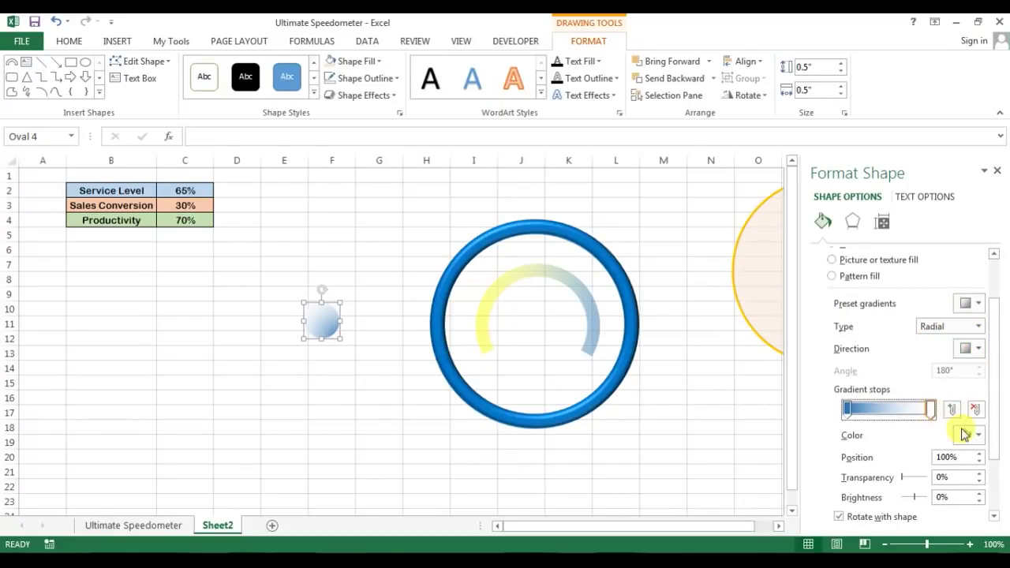
left_click(978, 435)
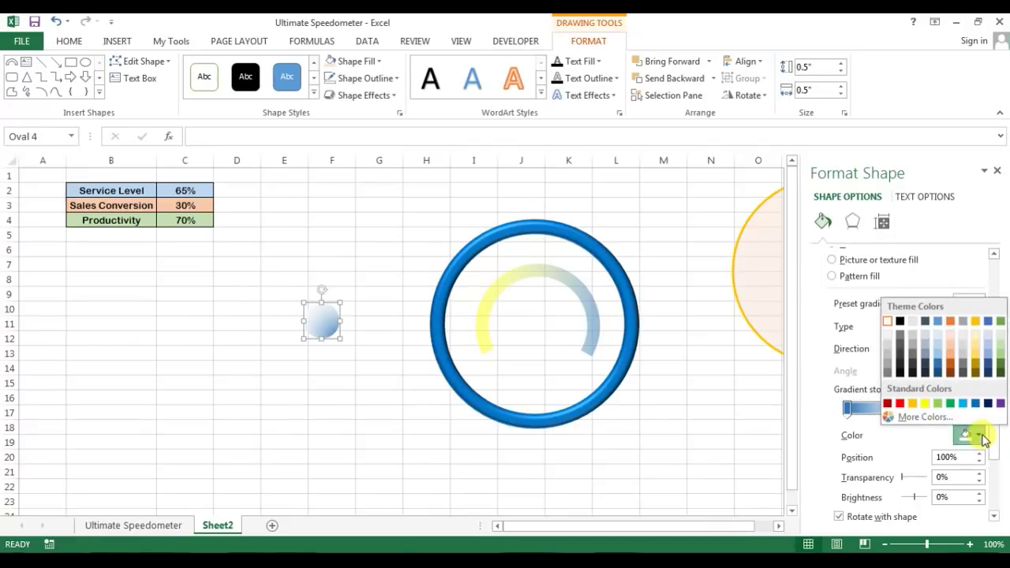
left_click(940, 361)
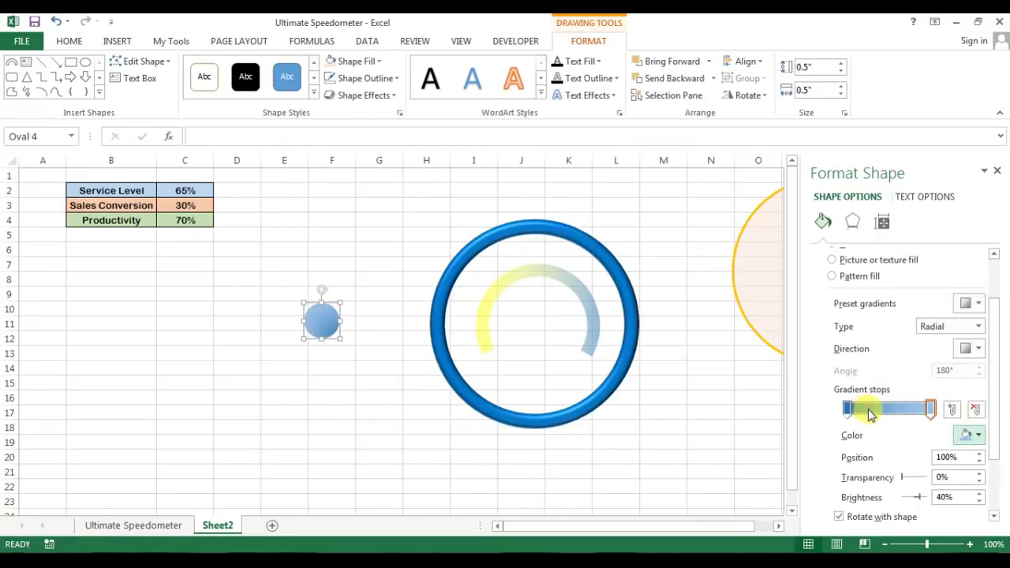
left_click(848, 409)
left_click(978, 435)
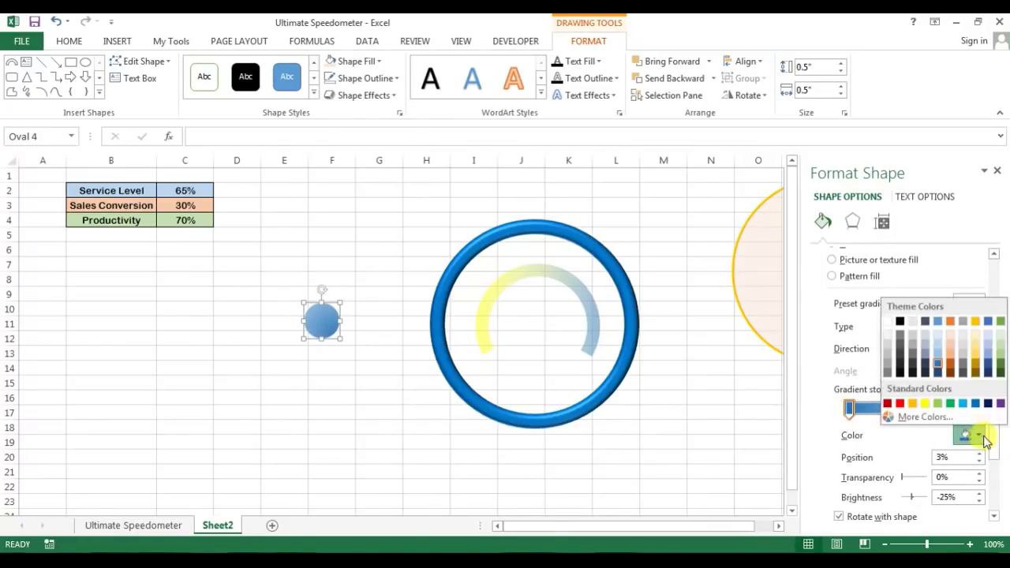
left_click(868, 341)
left_click(977, 304)
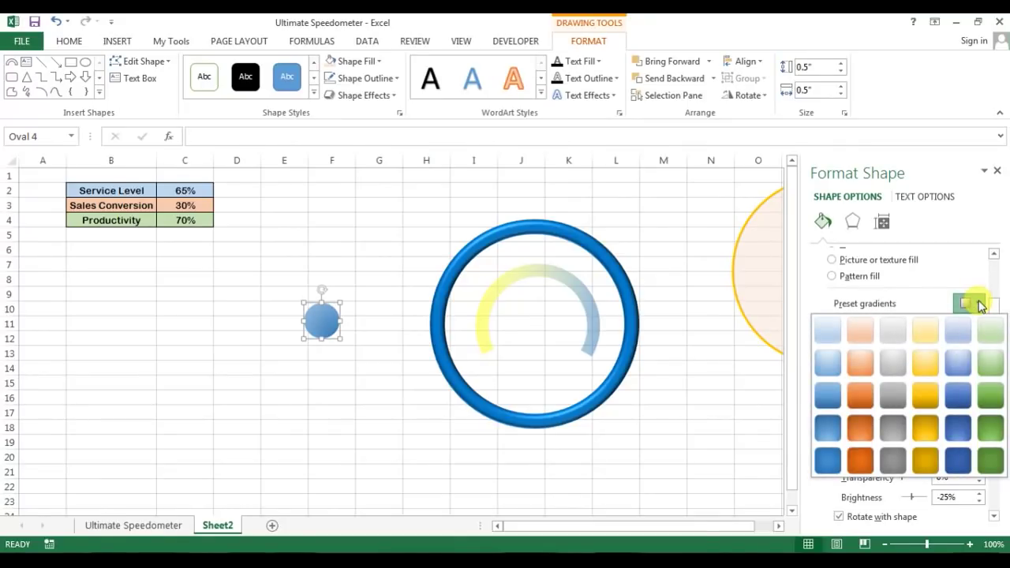
left_click(957, 396)
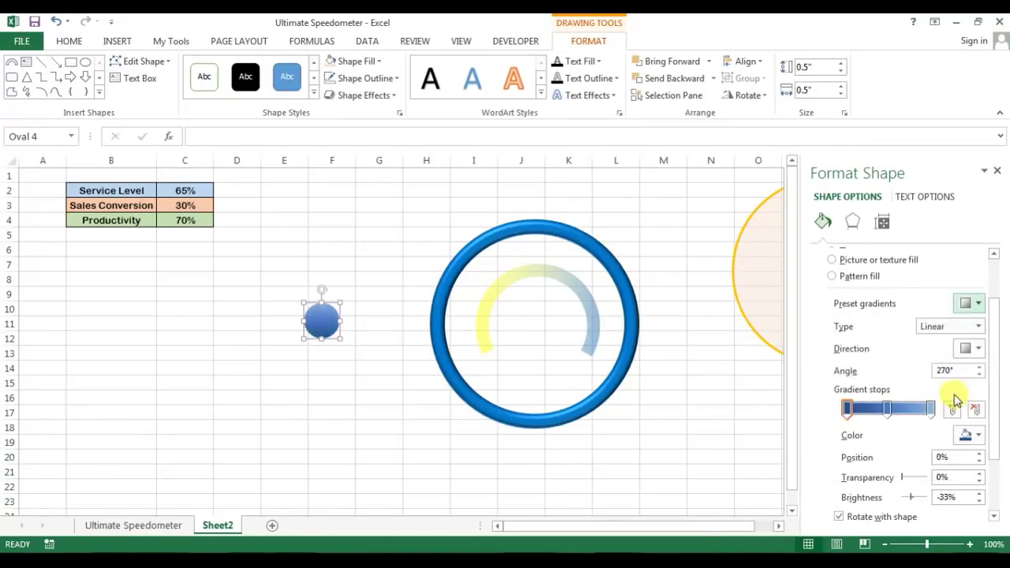
Move the blue ball into the gauge centre, shrink it to 0.4 inches, and compare sheets
left_click(395, 413)
left_click(316, 330)
left_click_drag(315, 330, 555, 321)
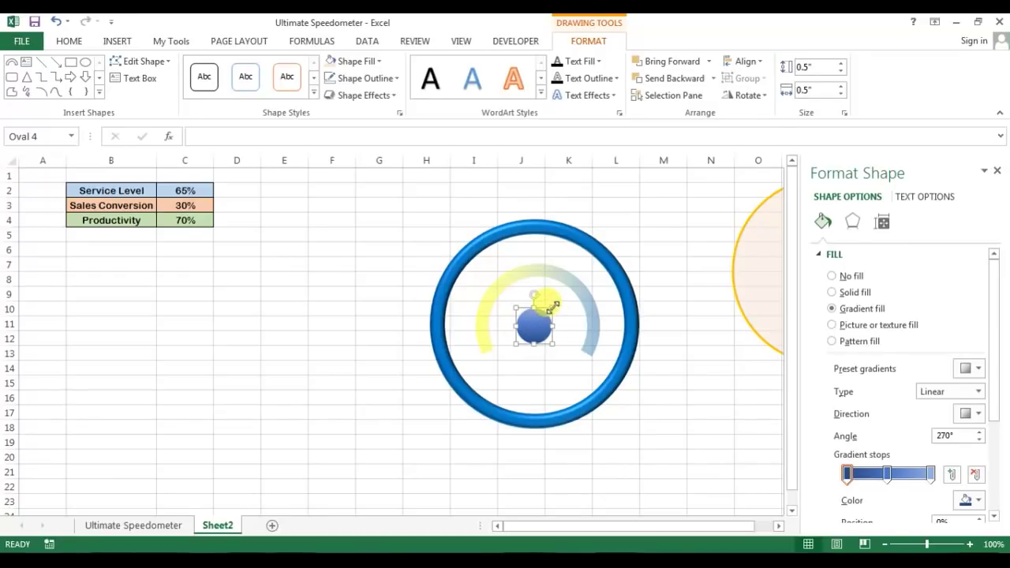
left_click(841, 70)
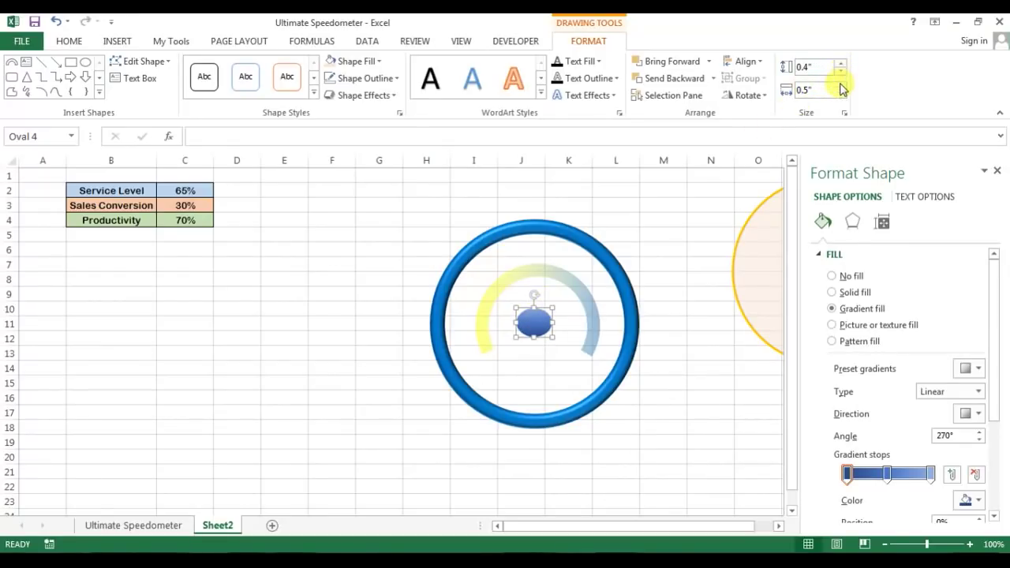
left_click(706, 352)
left_click(545, 326)
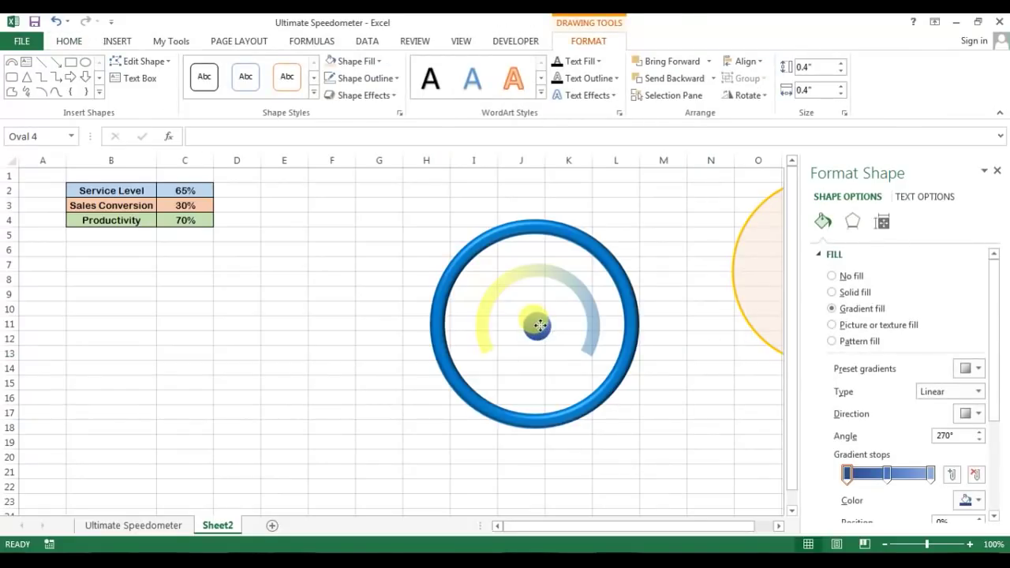
left_click(698, 338)
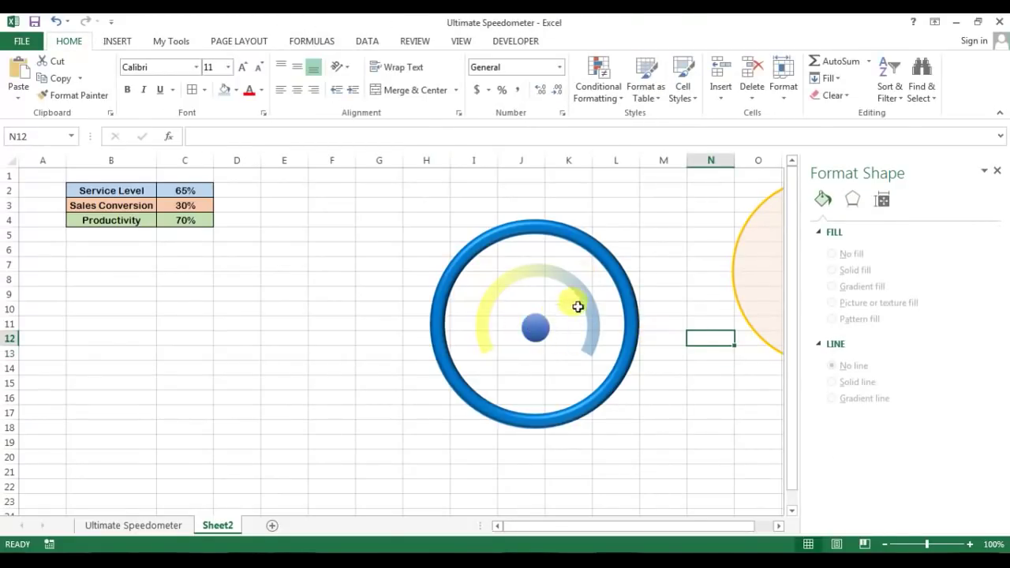
left_click(111, 524)
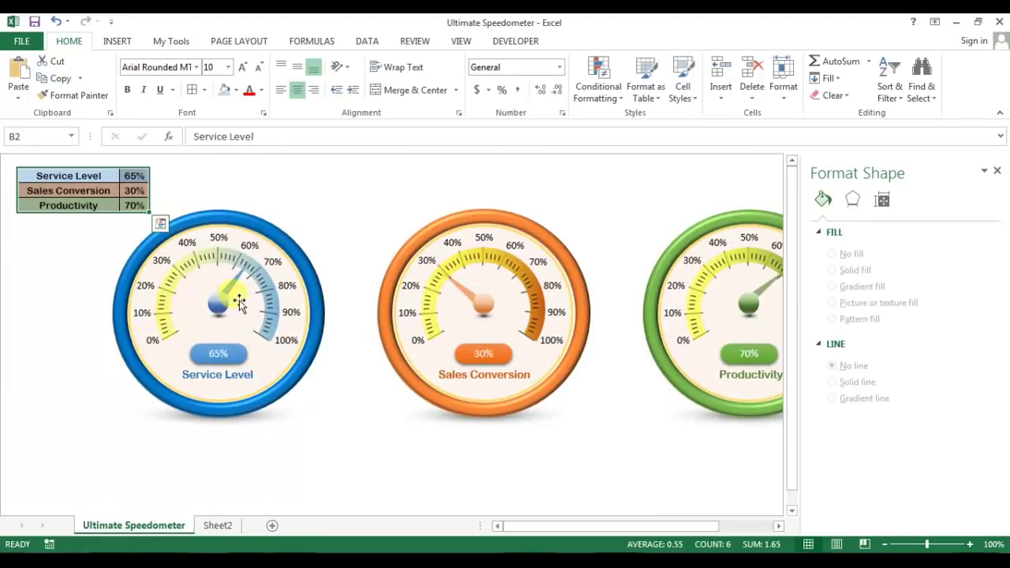
left_click(218, 525)
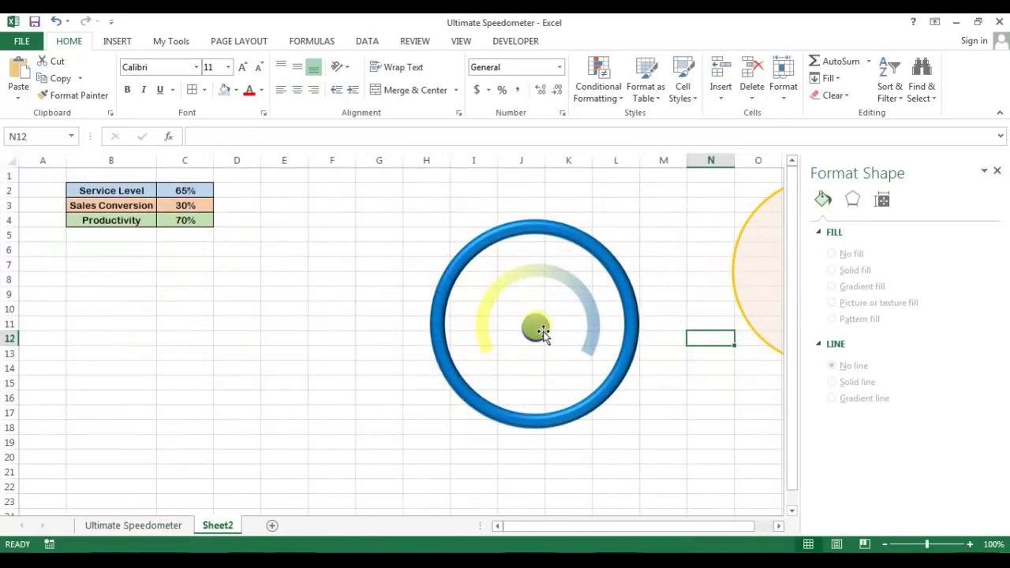
Draw a small oval on top of the blue centre knob
left_click(119, 42)
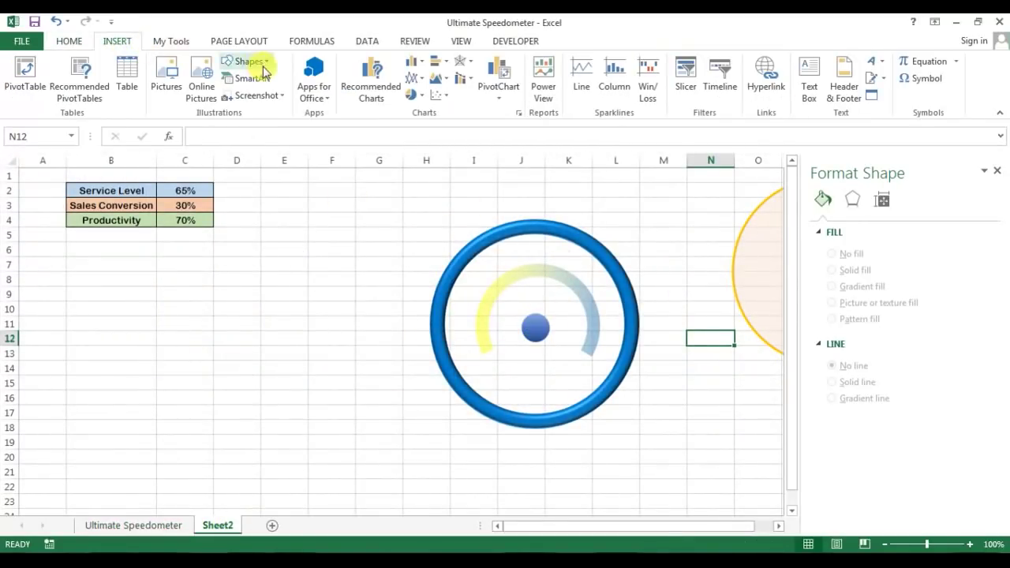
left_click(265, 63)
left_click(302, 95)
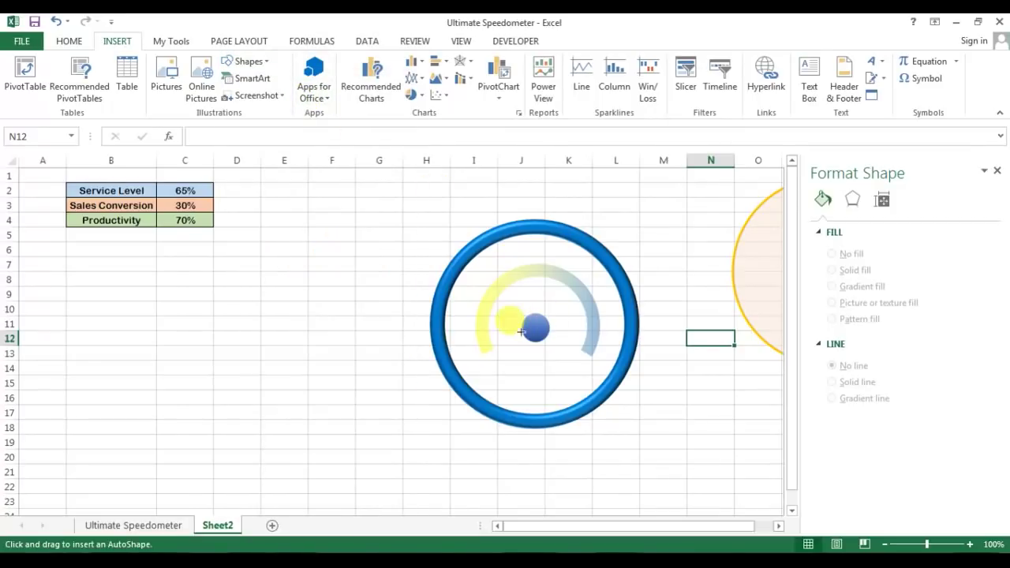
mouse_move(545, 329)
left_mouse_down()
mouse_move(561, 345)
mouse_move(541, 324)
left_mouse_up()
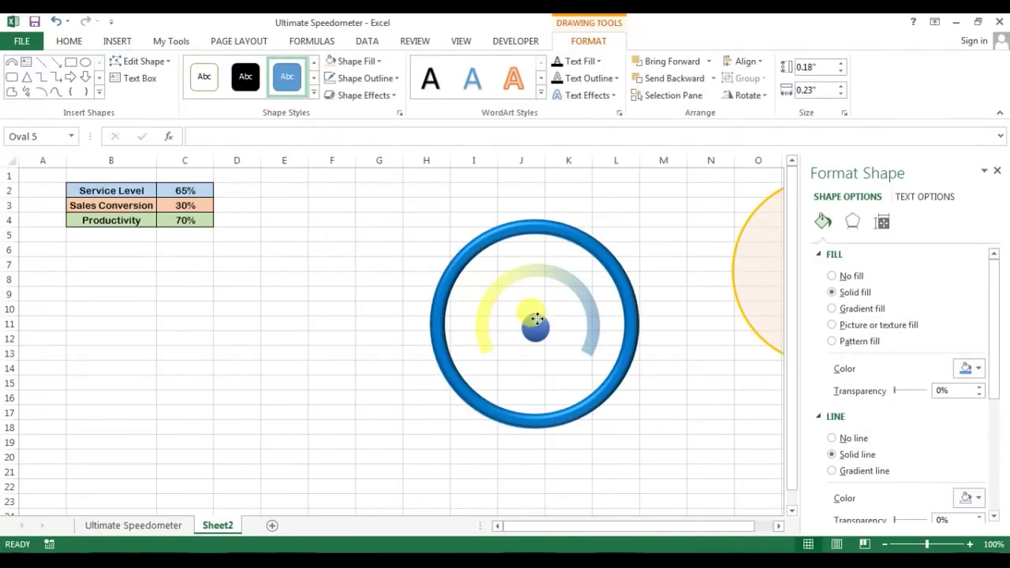
key("ctrl+z")
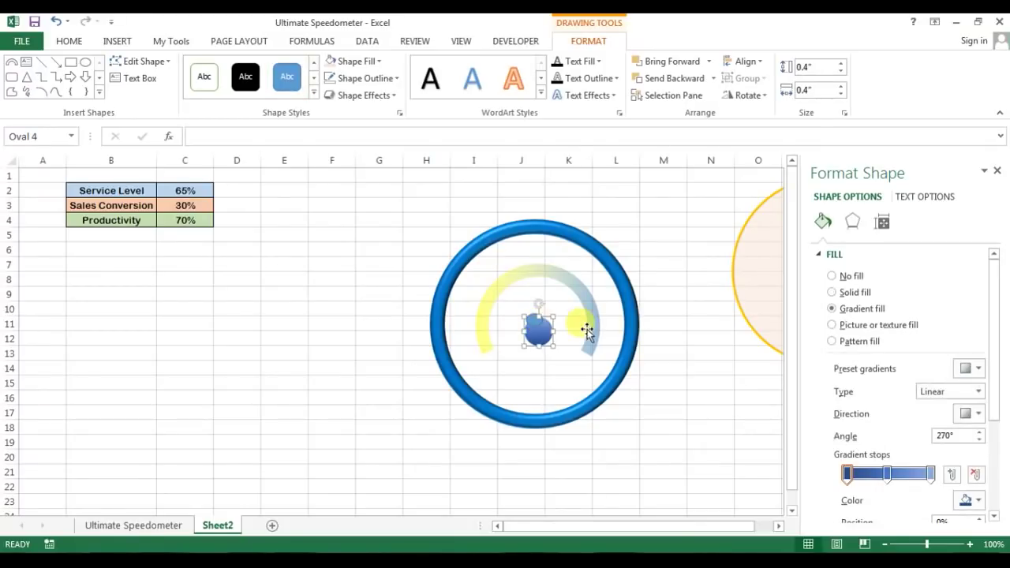
left_click(997, 170)
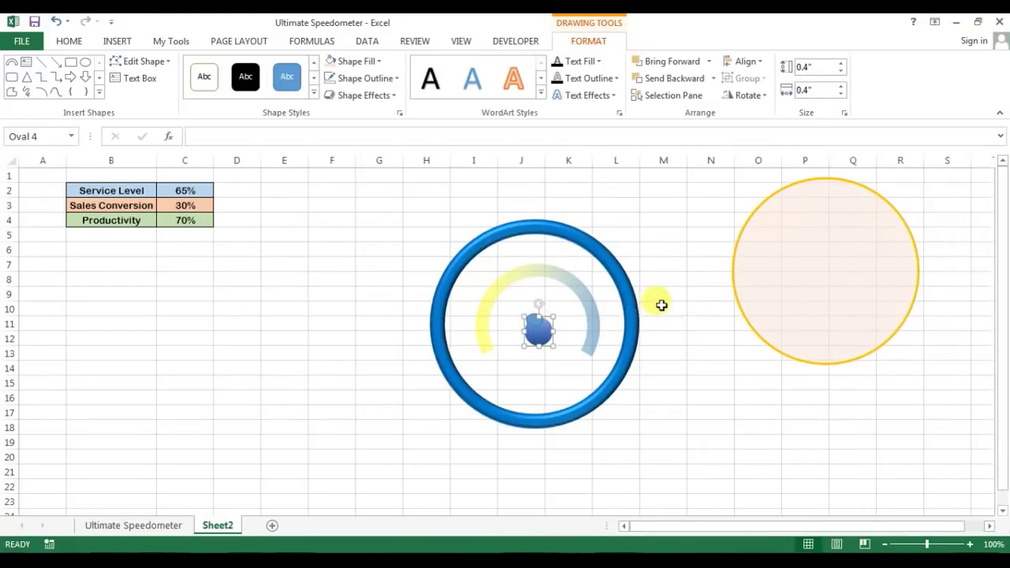
Enlarge the small oval to 0.23 by 0.28 inches and remove its outline
scroll(658, 302, "up", 5, "ctrl")
left_click_drag(778, 528, 852, 532)
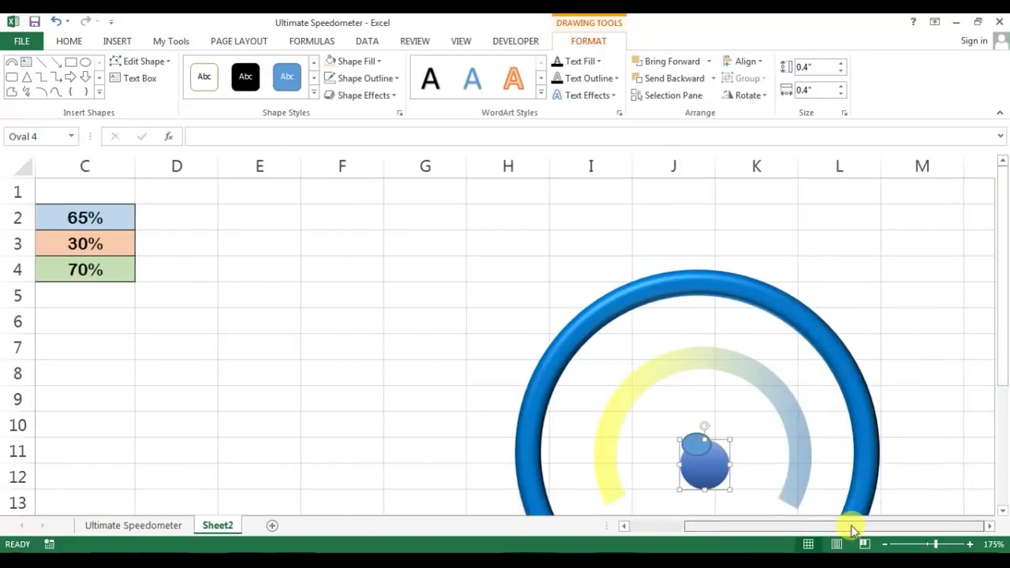
scroll(834, 356, "down", 2)
left_click(697, 288)
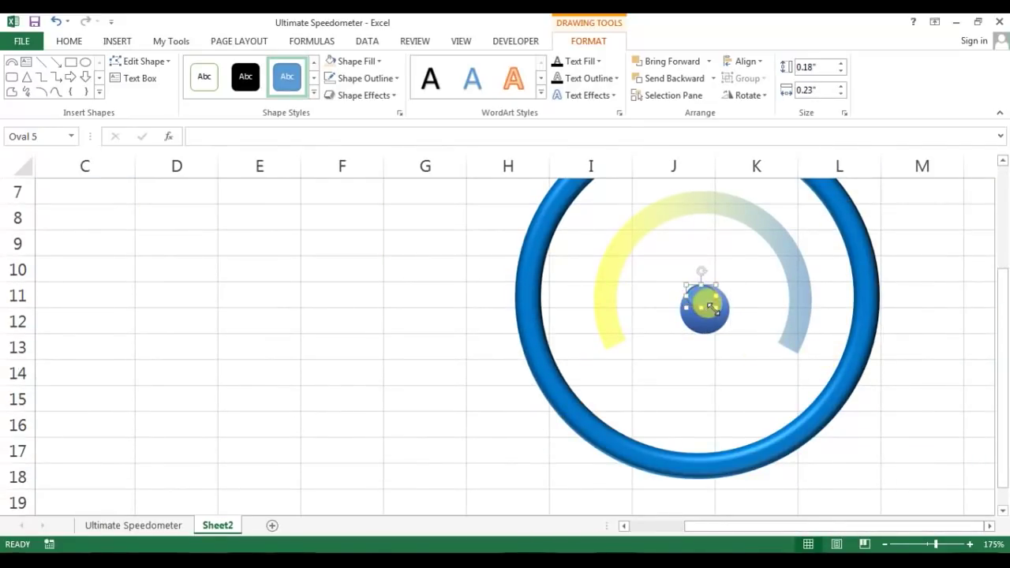
left_click(717, 310)
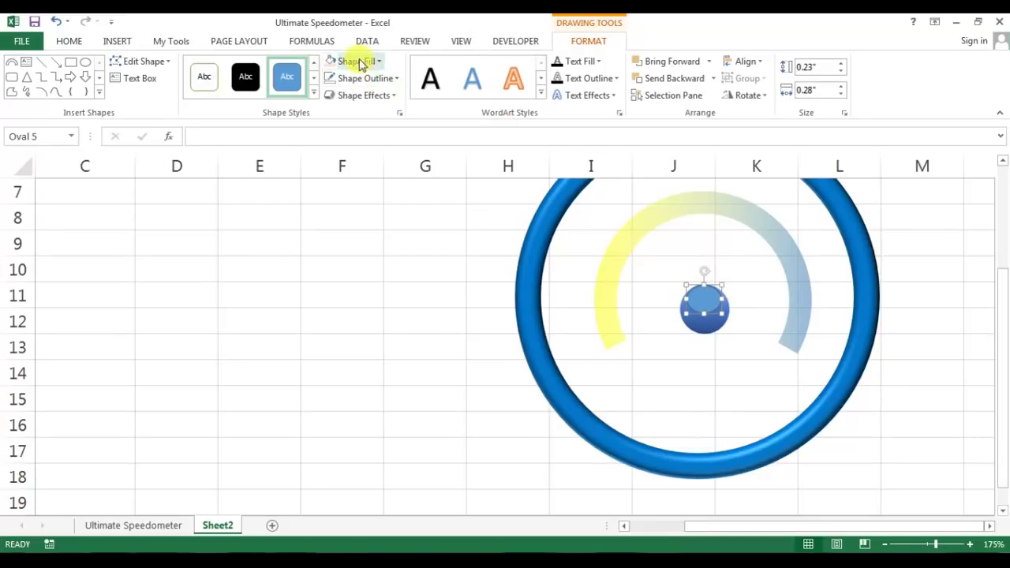
left_click(398, 81)
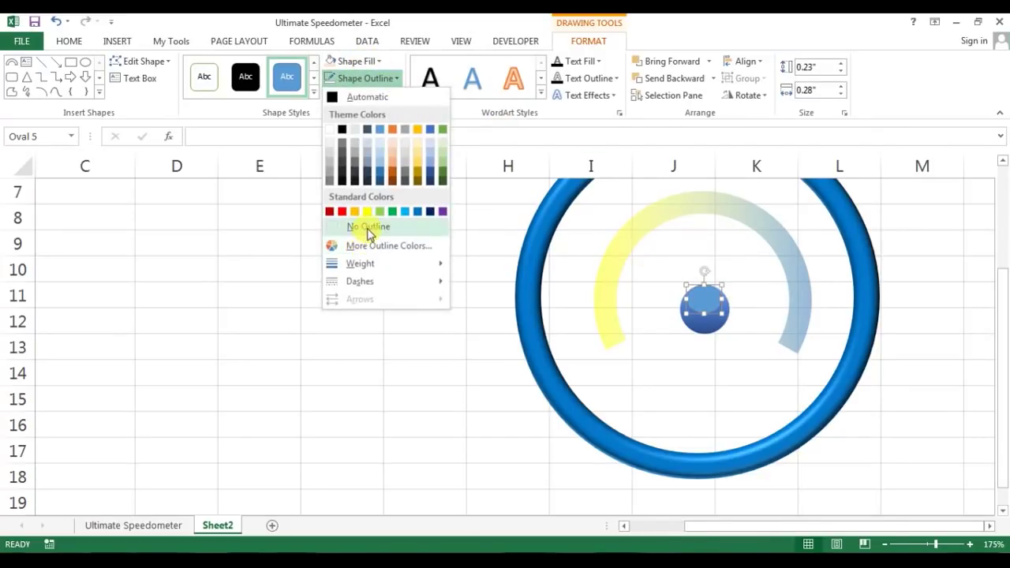
left_click(355, 226)
left_click(718, 312)
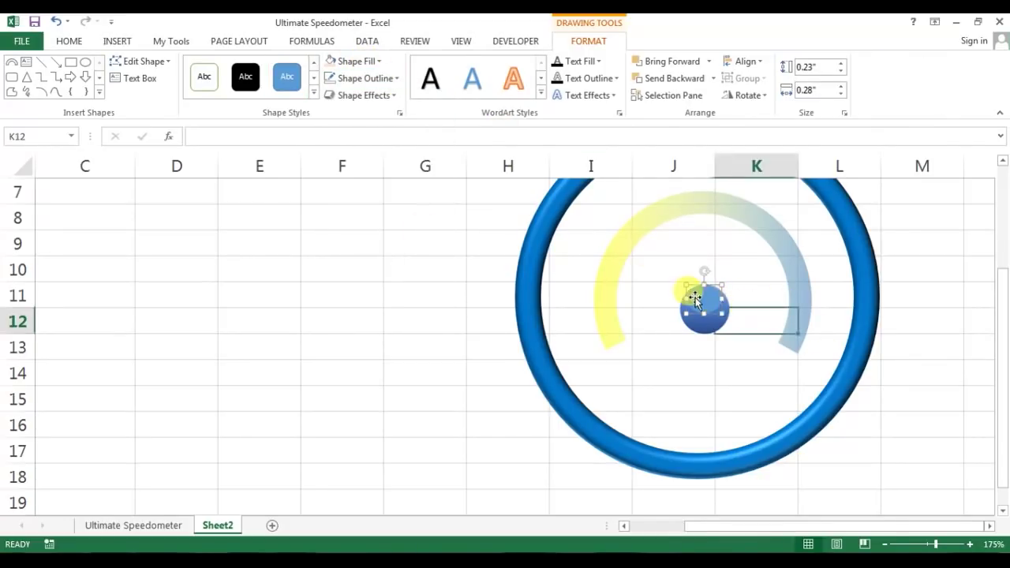
Give the small oval a two-stop gradient fill with both stops white
right_click(705, 298)
left_click(751, 287)
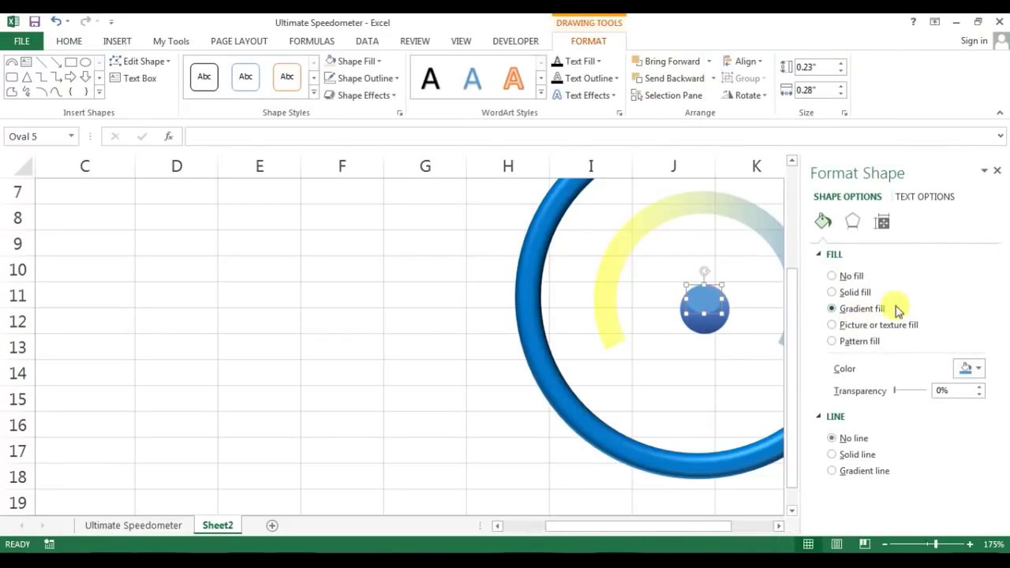
left_click(873, 479)
left_click(970, 476)
left_click(978, 500)
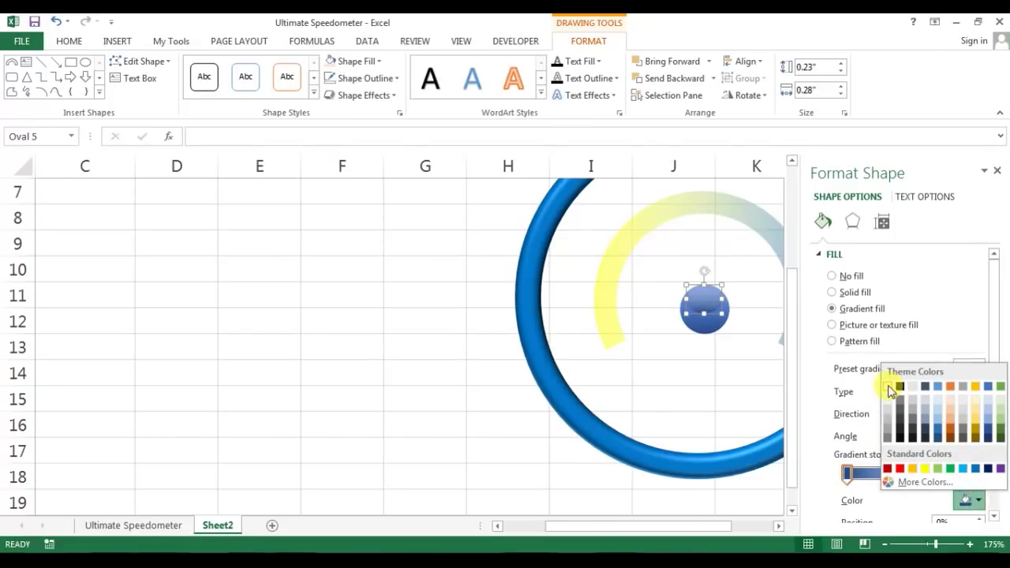
left_click(896, 388)
left_click(930, 473)
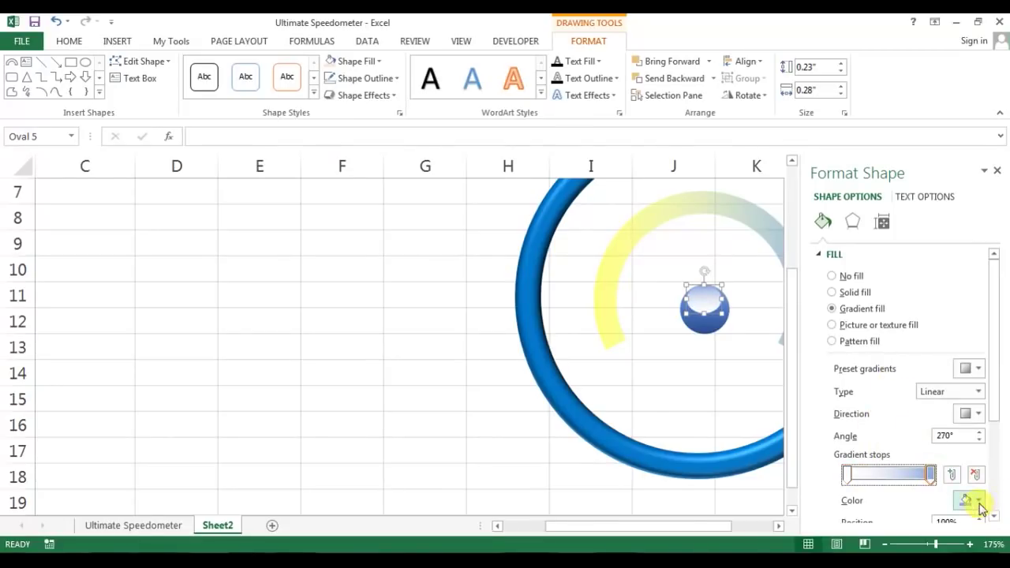
left_click(979, 502)
left_click(895, 395)
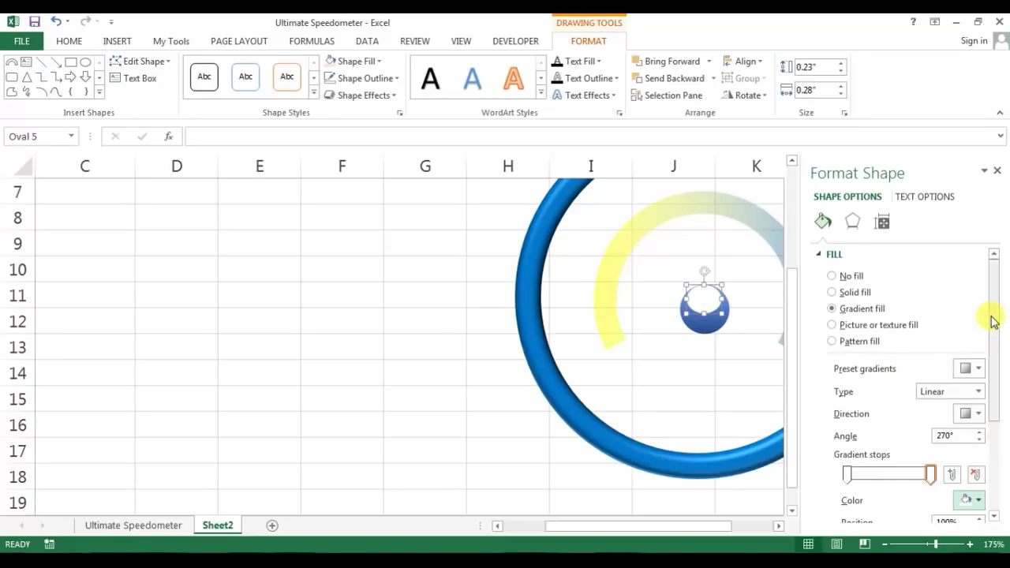
Set the right stop to 100% and the left stop to 30% transparency, then close the pane
scroll(994, 379, "down", 5)
left_click(931, 335)
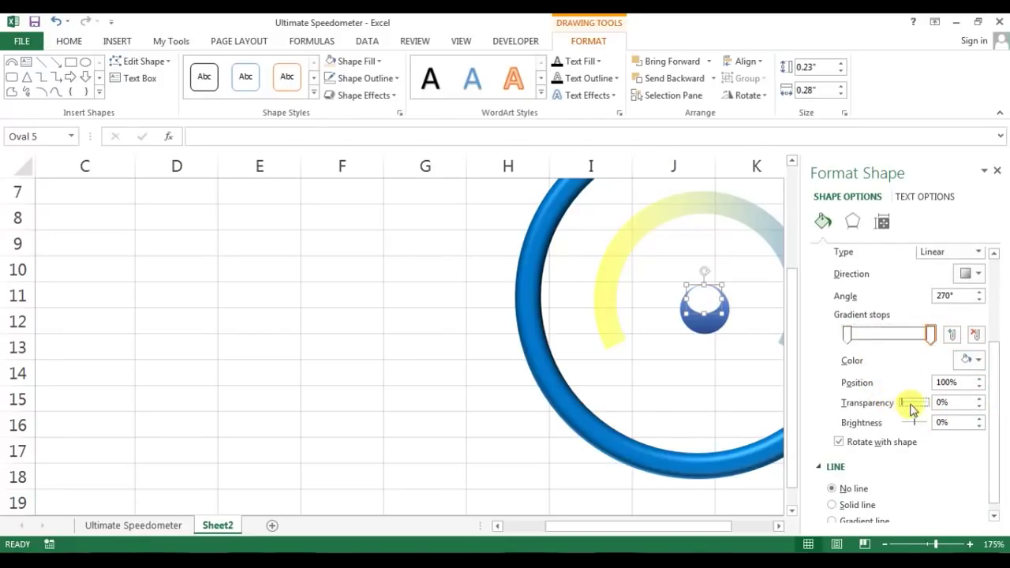
left_click_drag(905, 406, 934, 407)
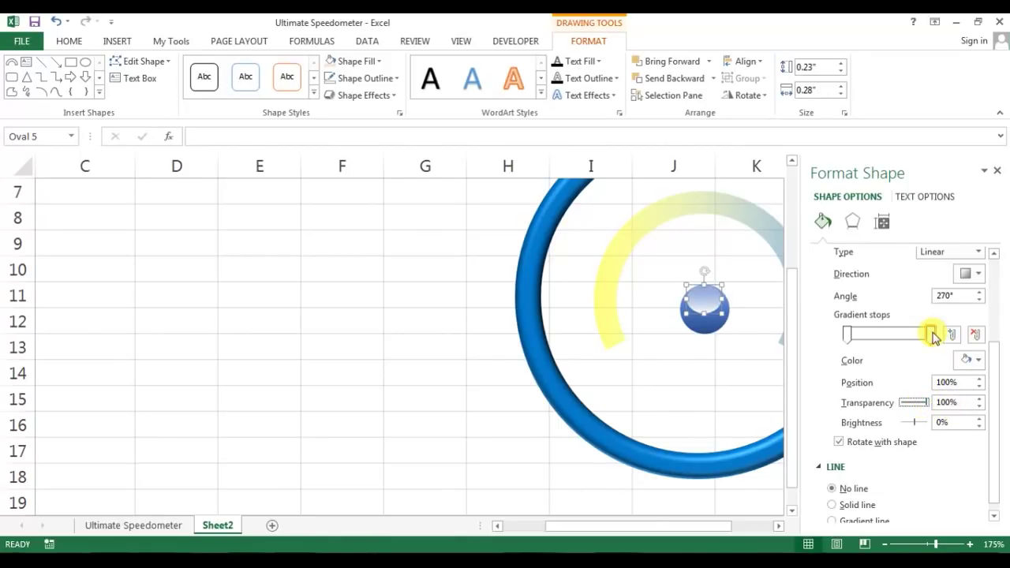
left_click(847, 334)
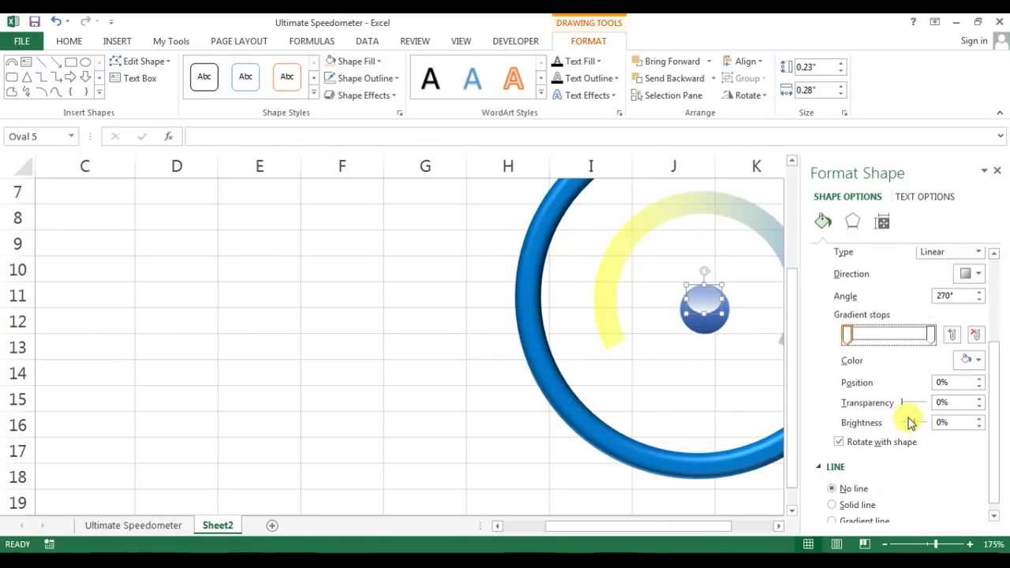
double_click(951, 403)
type("20")
double_click(950, 402)
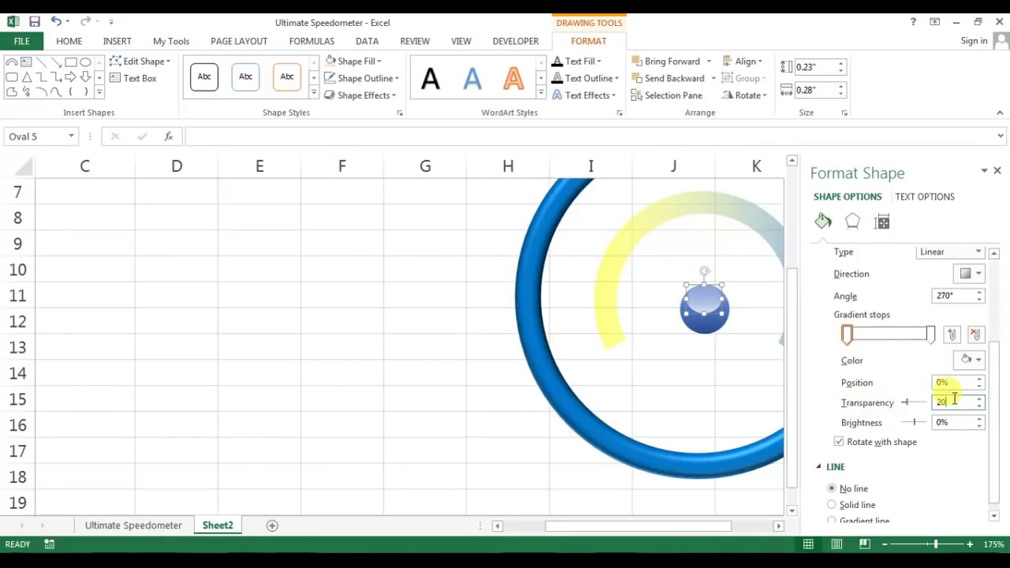
type("30")
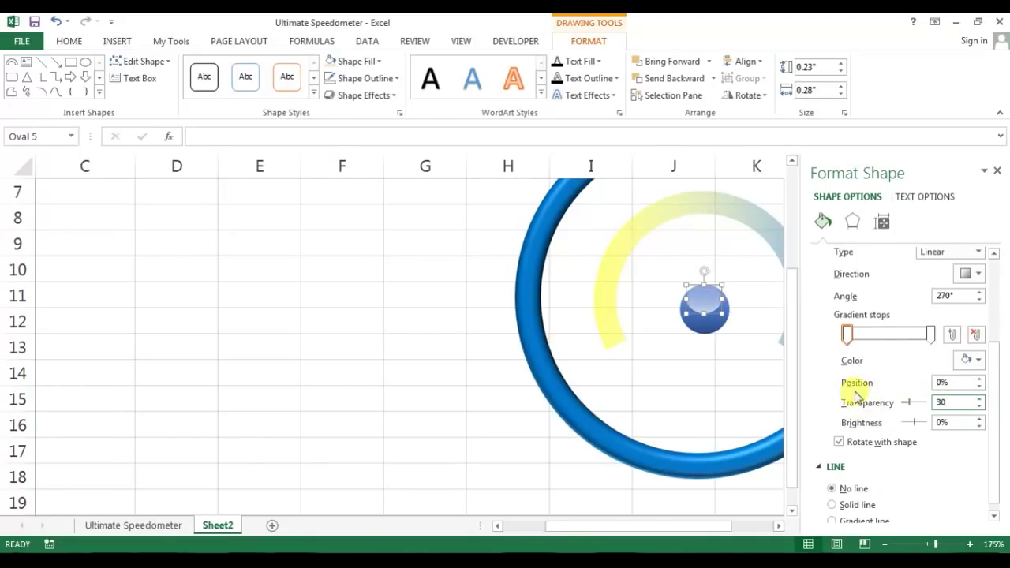
left_click(999, 172)
left_click(908, 271)
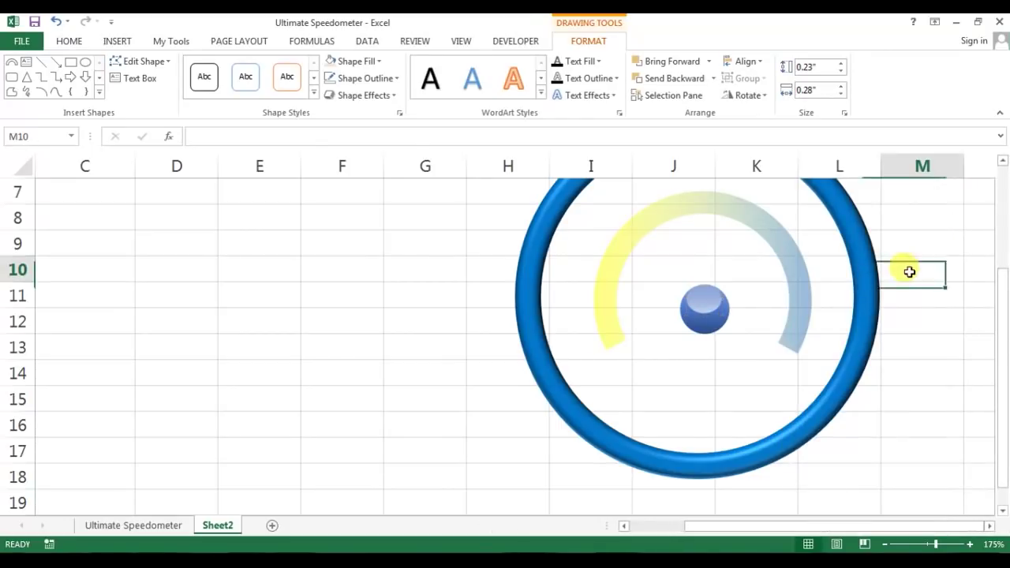
scroll(912, 321, "down", 7)
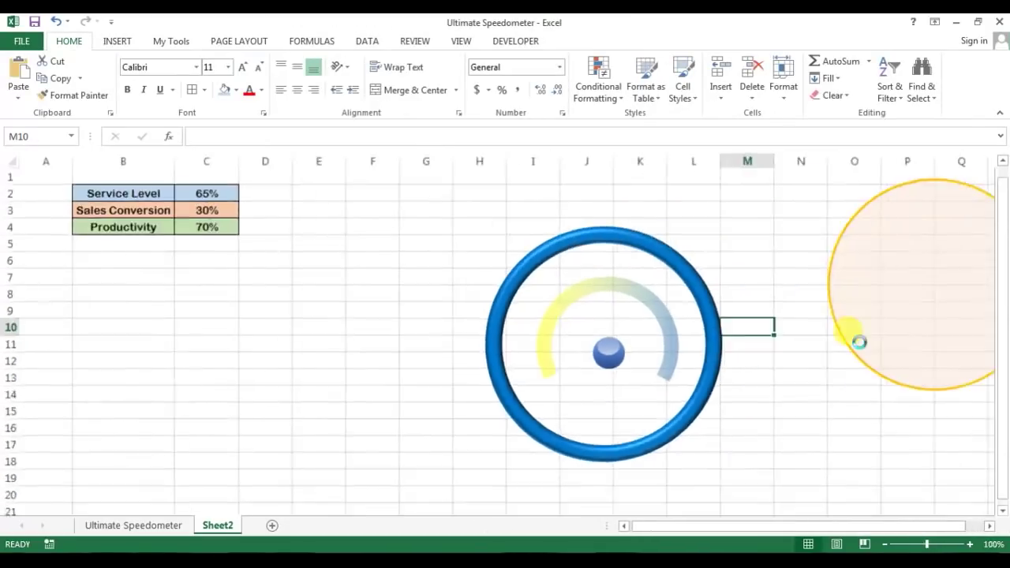
Raise the highlight oval's left gradient stop transparency to 64%
left_click(508, 323)
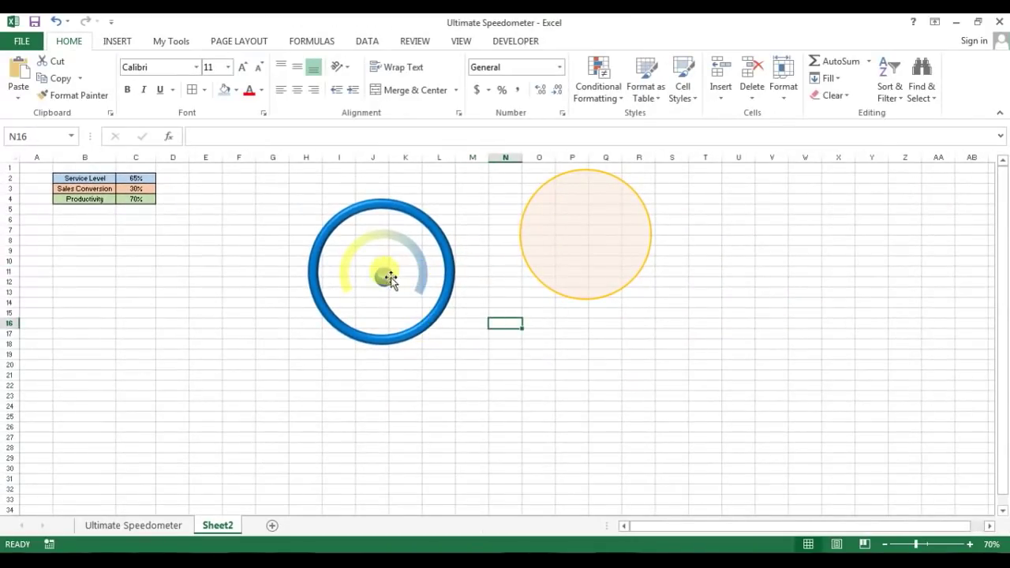
left_click(385, 276)
scroll(516, 313, "up", 4)
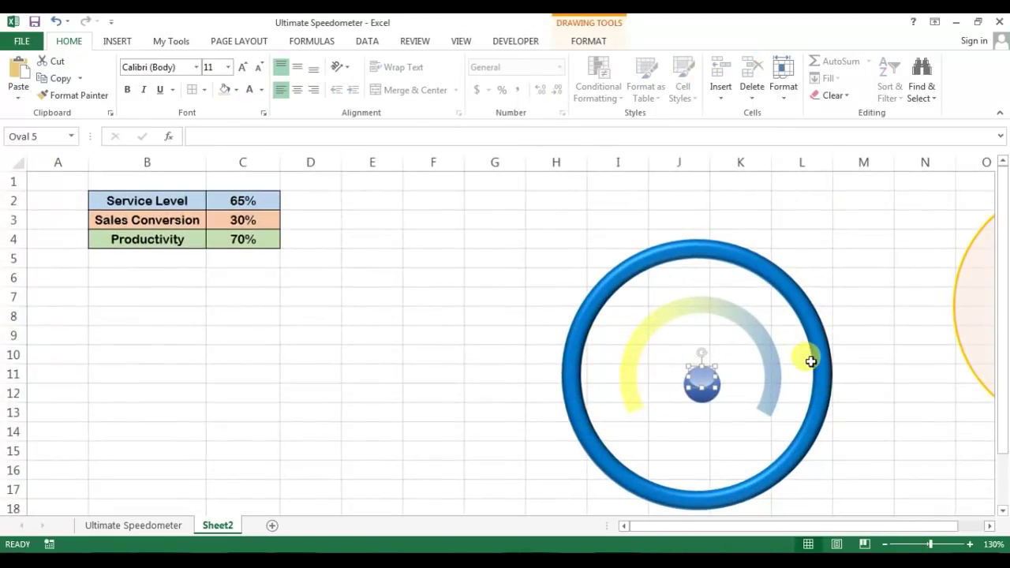
scroll(850, 383, "up", 1)
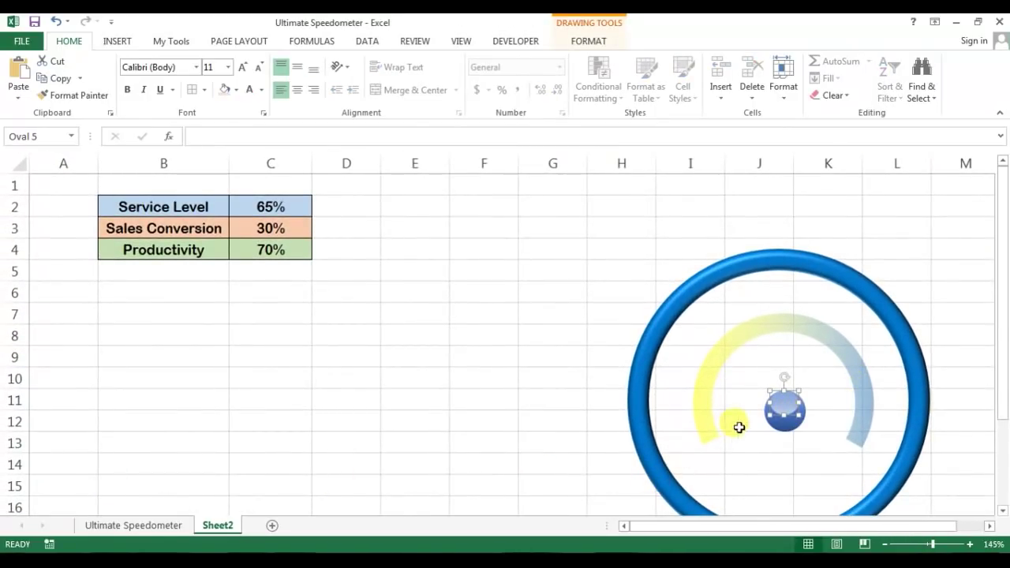
right_click(788, 406)
left_click(867, 389)
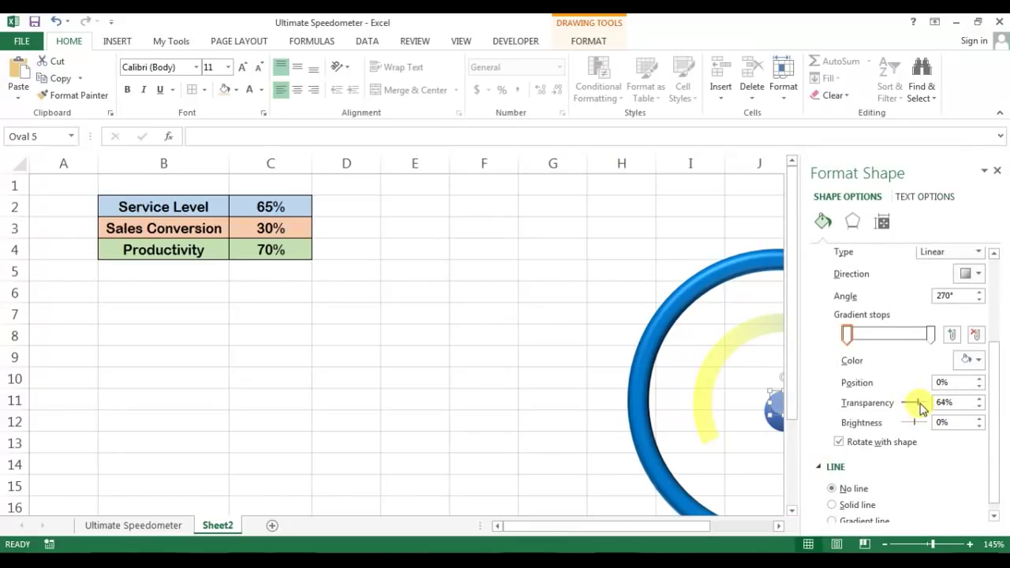
left_click(998, 172)
left_click(705, 210)
scroll(830, 334, "down", 2)
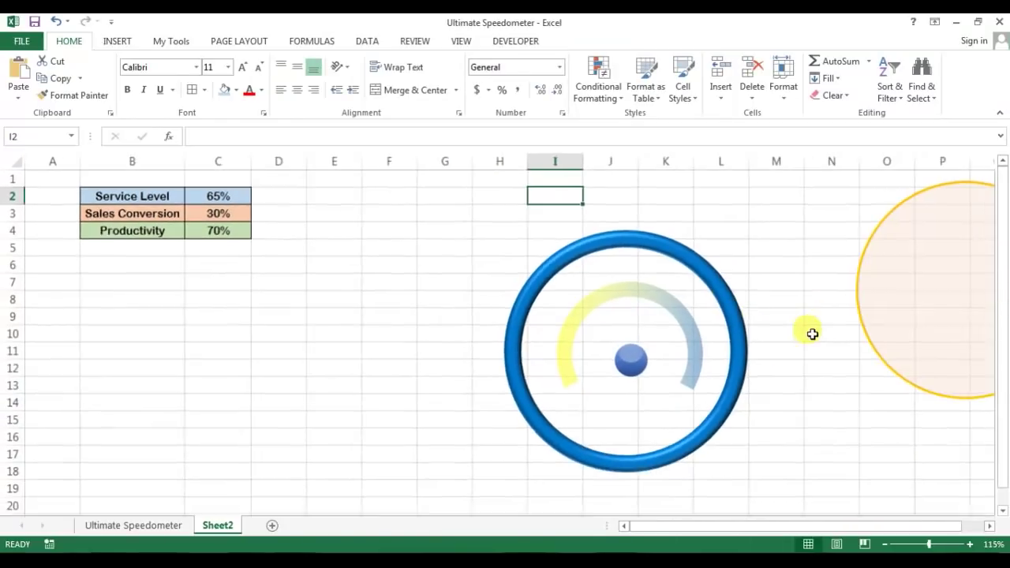
Compare with the Ultimate Speedometer sheet and return to Sheet2's gauge
left_click(126, 524)
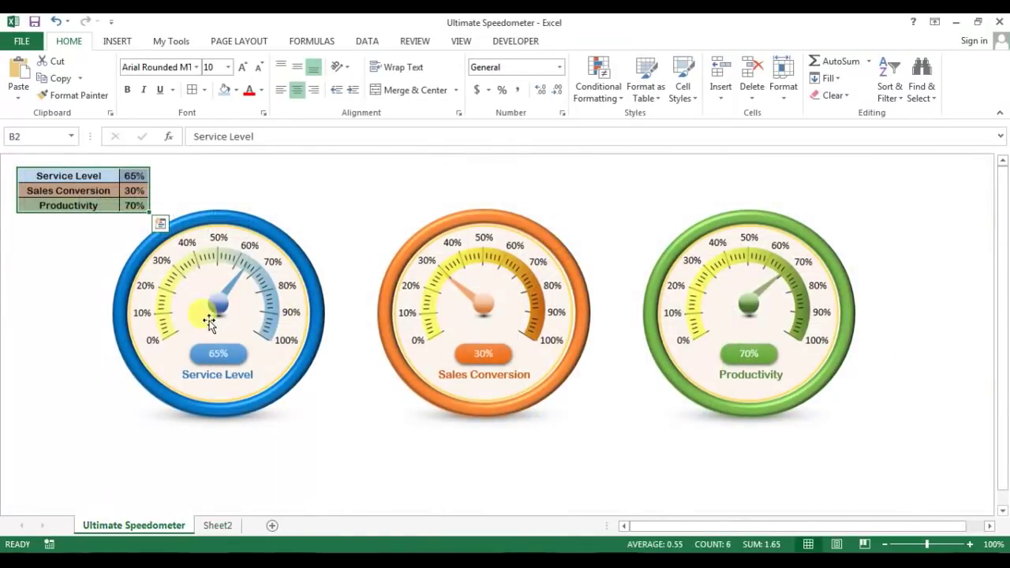
left_click(221, 525)
scroll(811, 363, "down", 1)
scroll(725, 372, "up", 2)
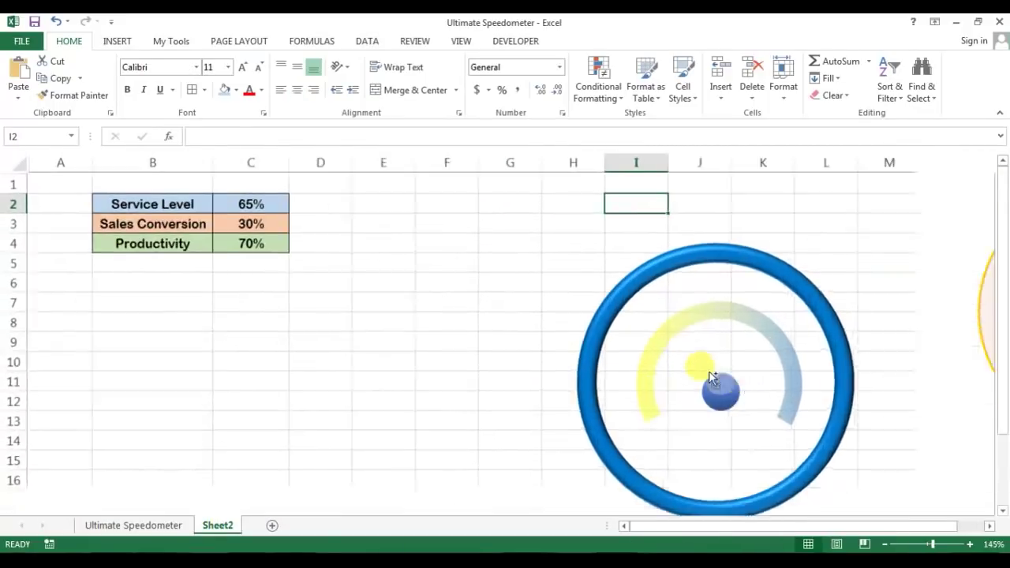
Draw a small oval just beneath the blue knob and remove its outline
left_click_drag(777, 526, 810, 528)
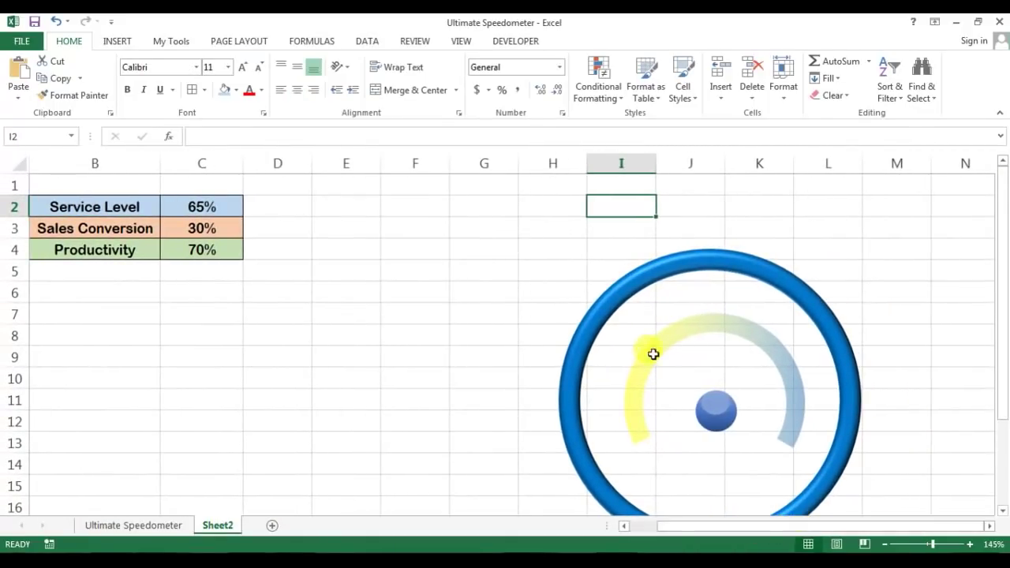
left_click(116, 42)
left_click(247, 62)
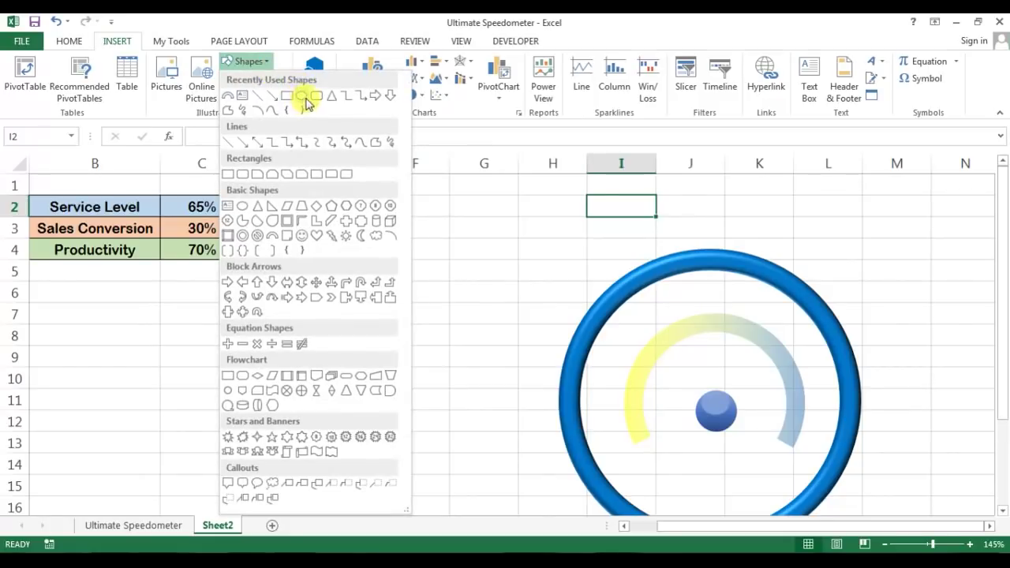
left_click(304, 98)
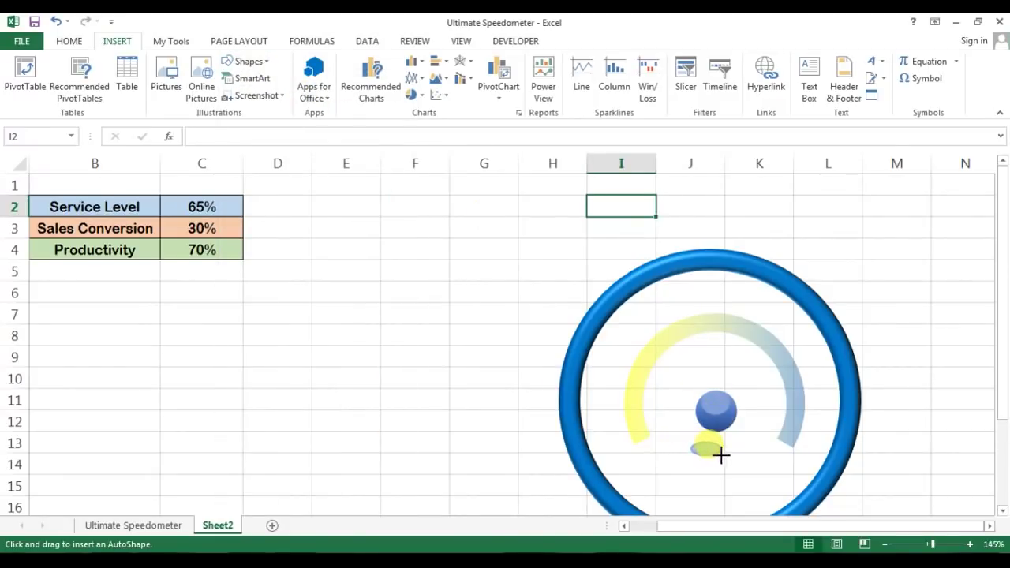
left_click_drag(721, 455, 721, 457)
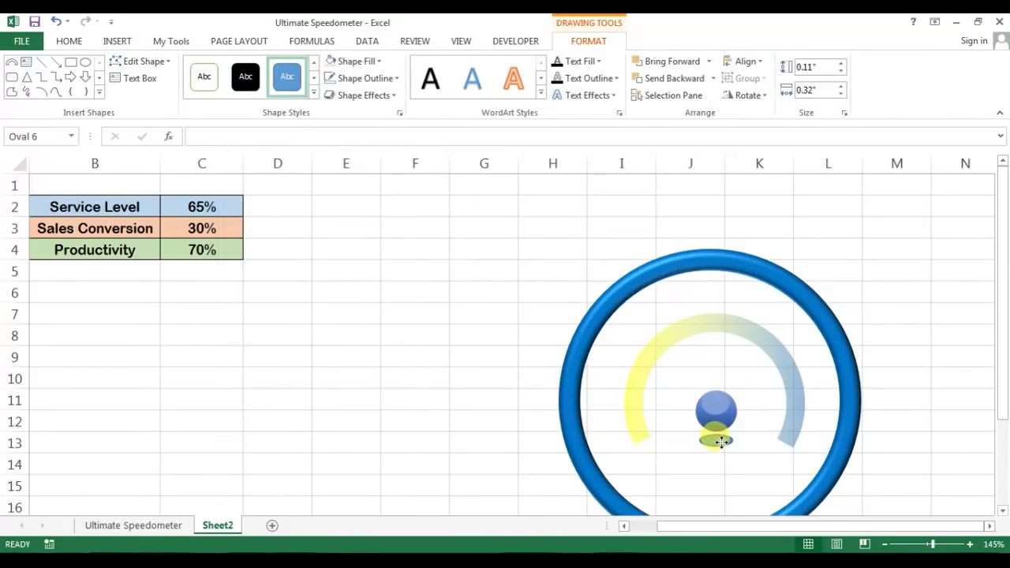
left_click_drag(723, 440, 724, 440)
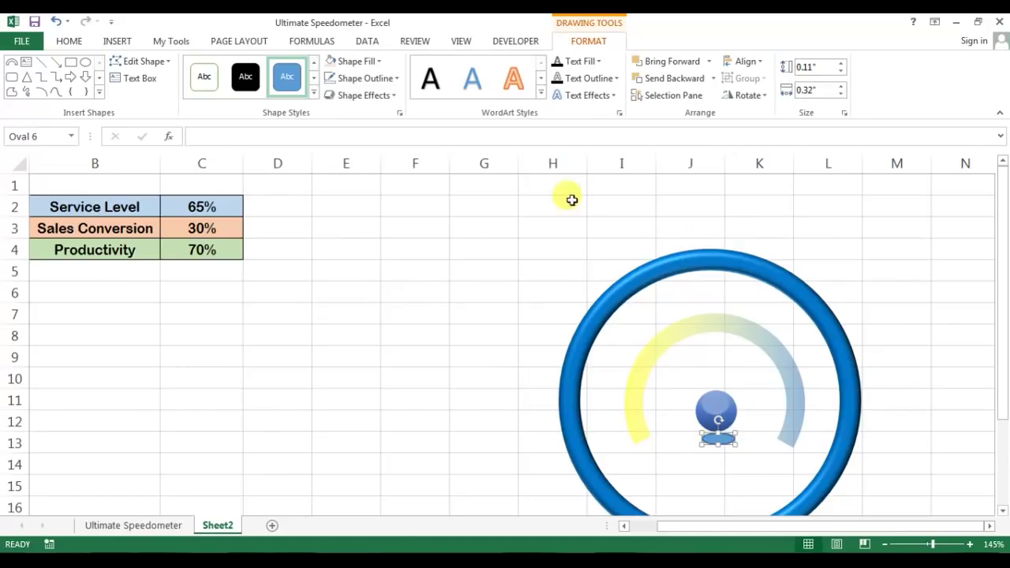
left_click(396, 82)
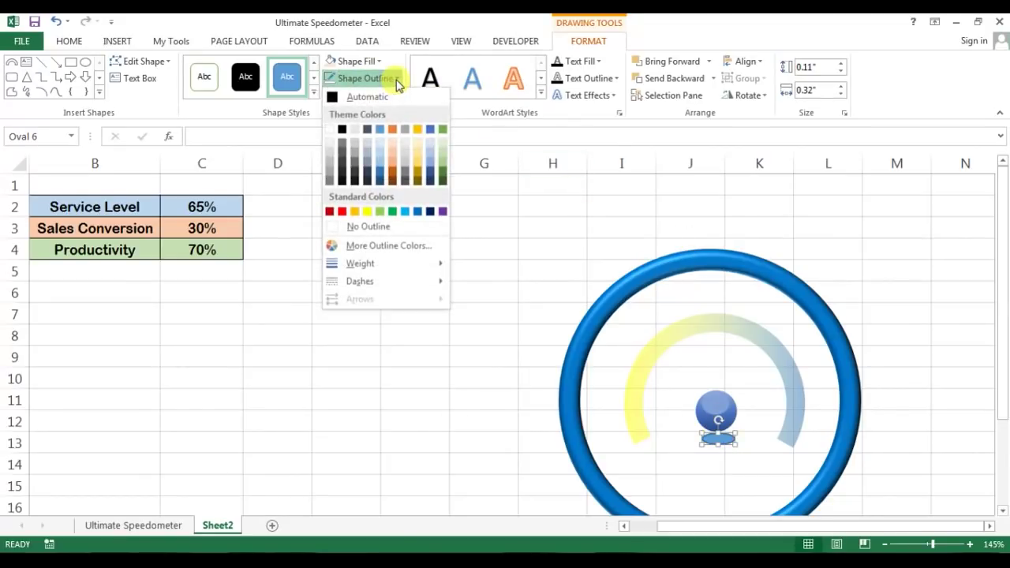
left_click(363, 225)
Give the oval a gradient fill with the first gradient stop set to black
right_click(727, 439)
left_click(762, 428)
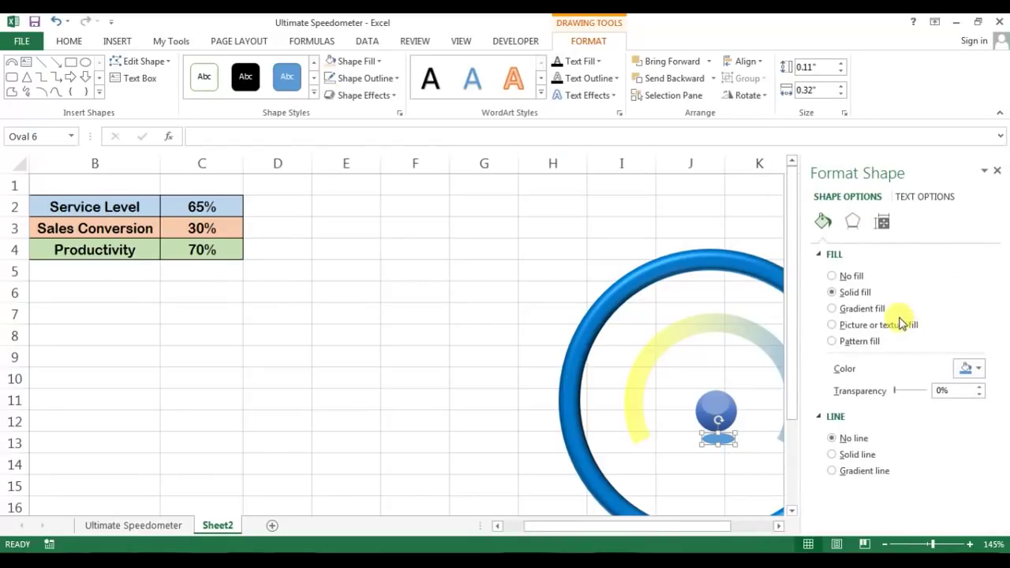
left_click_drag(710, 529, 751, 531)
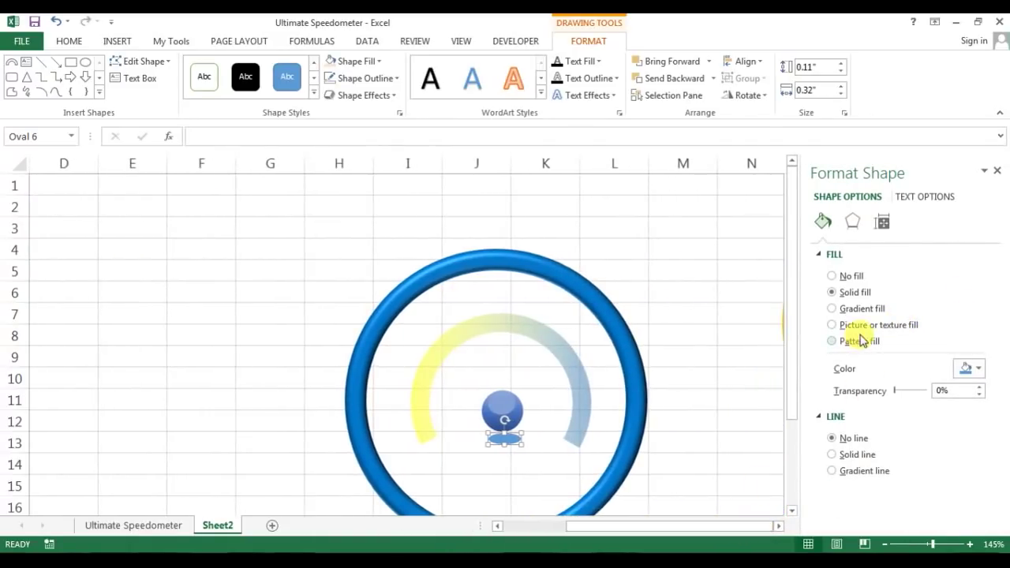
left_click(857, 314)
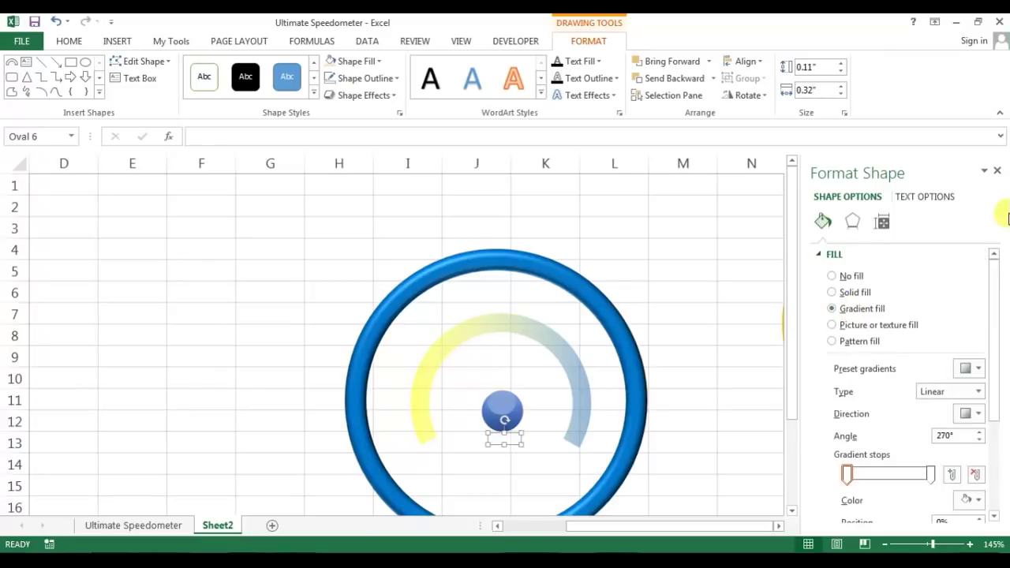
left_click_drag(998, 280, 999, 331)
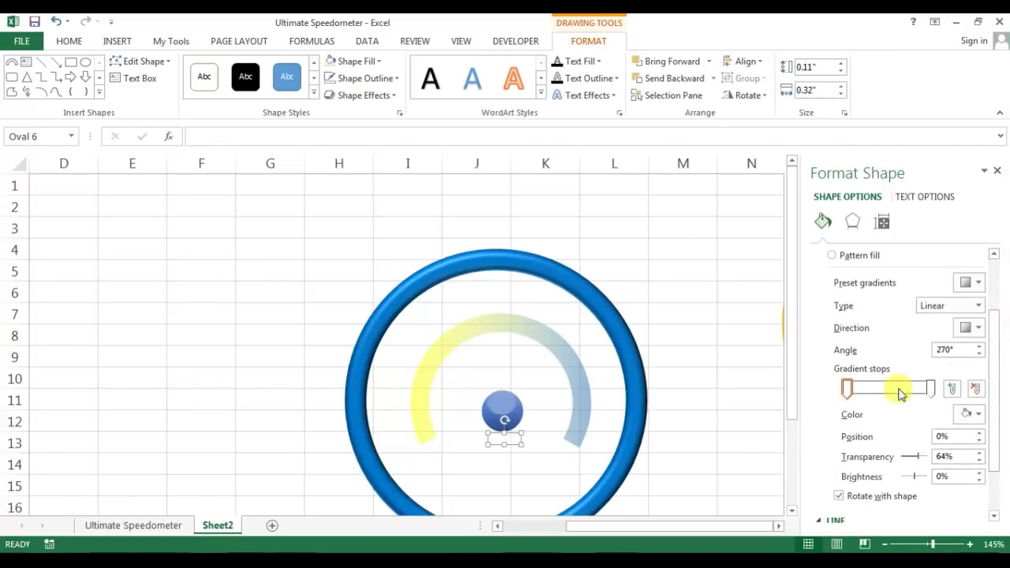
left_click(849, 389)
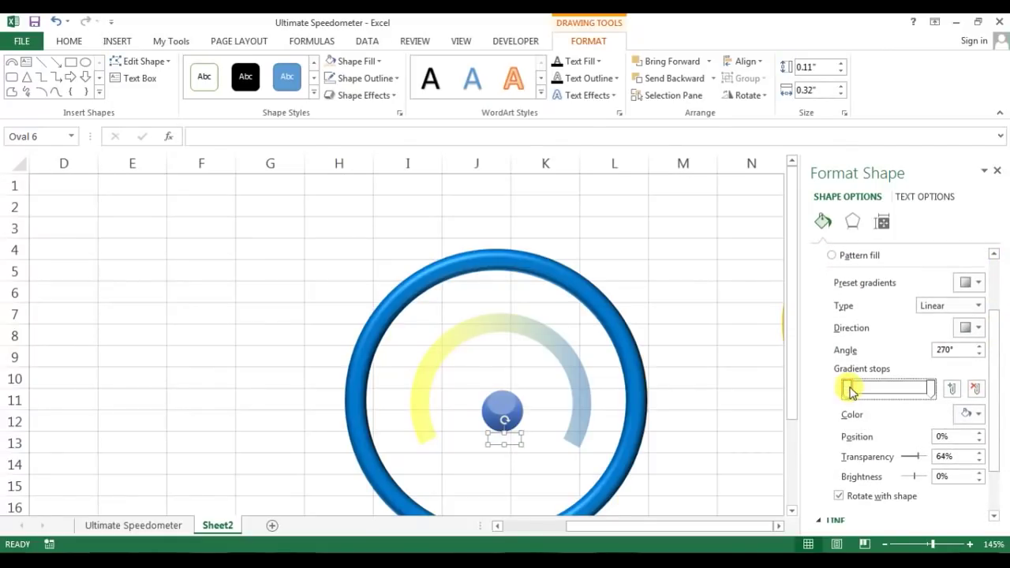
left_click(979, 415)
left_click(899, 303)
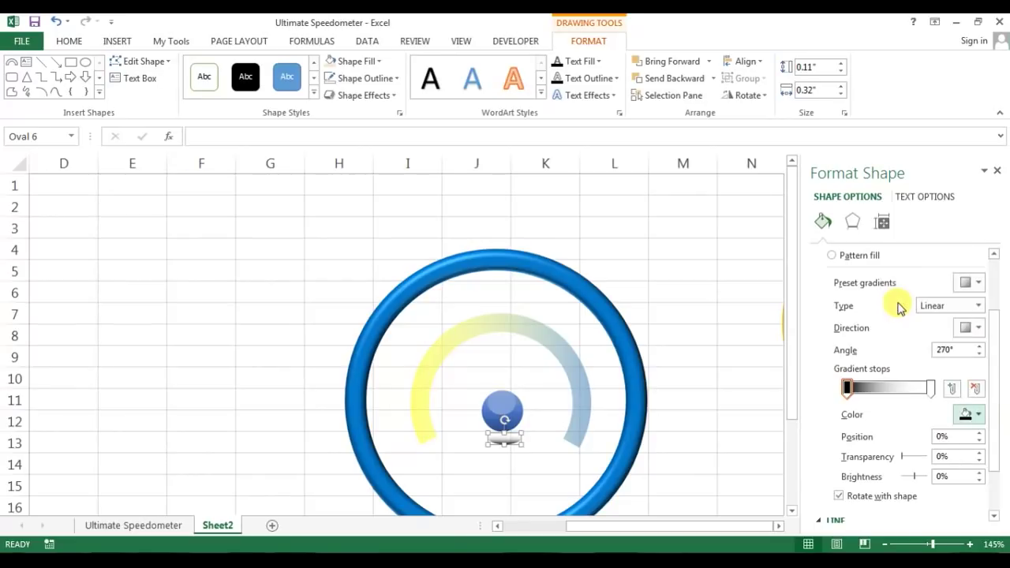
Make the second gradient stop 100% transparent and set the gradient type to Path
left_click(931, 389)
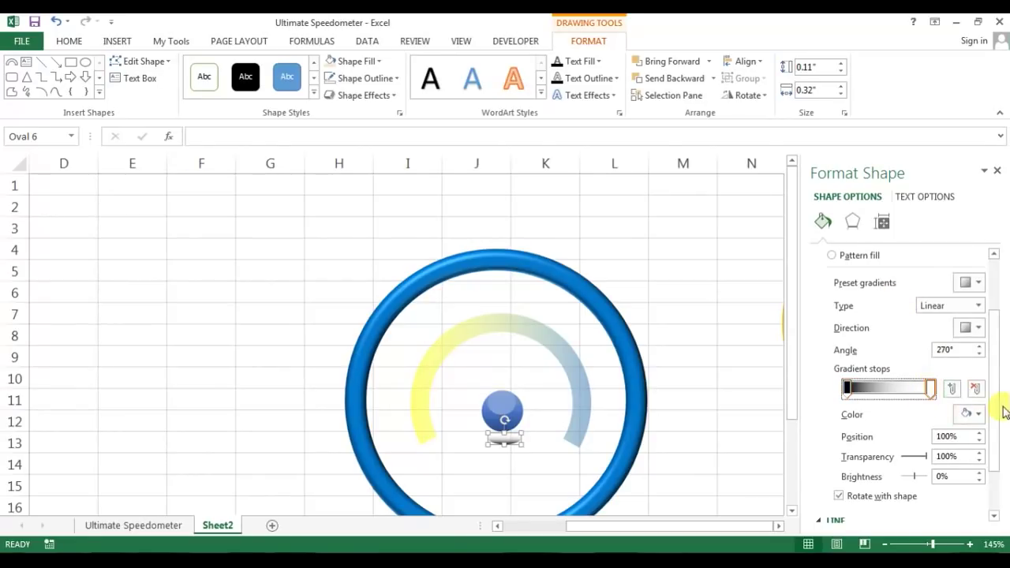
left_click_drag(1000, 372, 1005, 342)
left_click(978, 362)
left_click(956, 420)
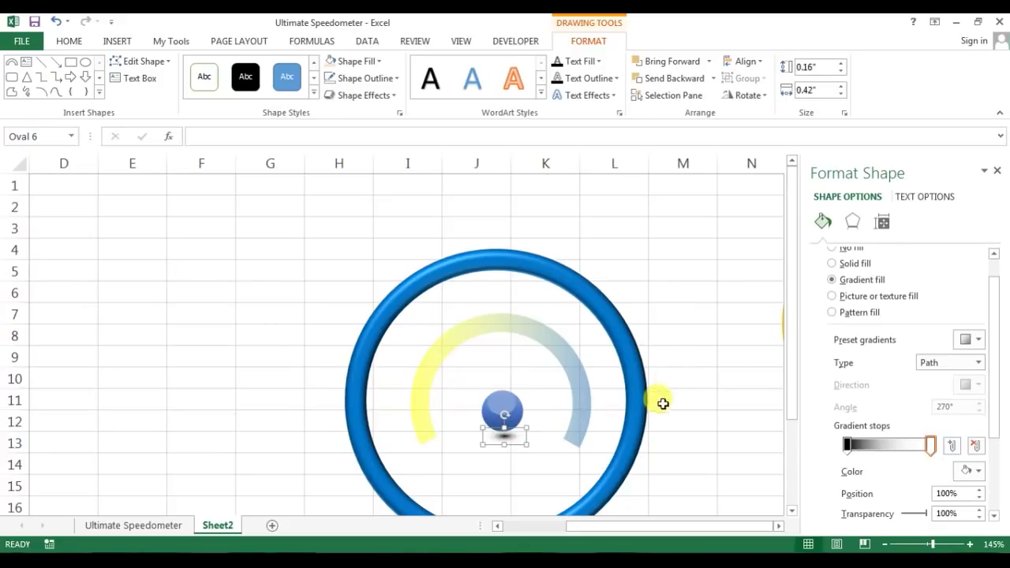
left_click(727, 379)
left_click(998, 175)
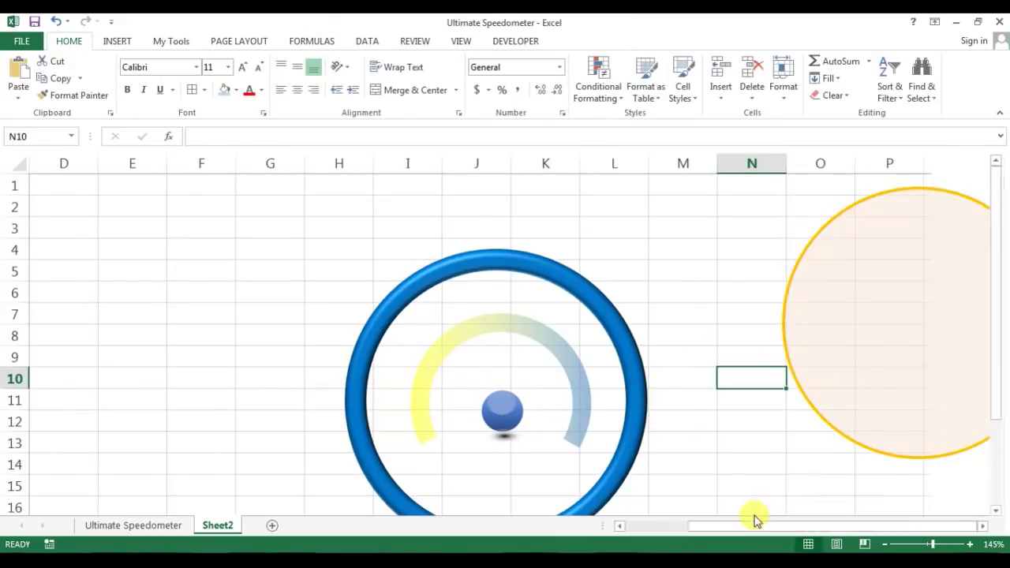
left_click_drag(717, 524, 676, 535)
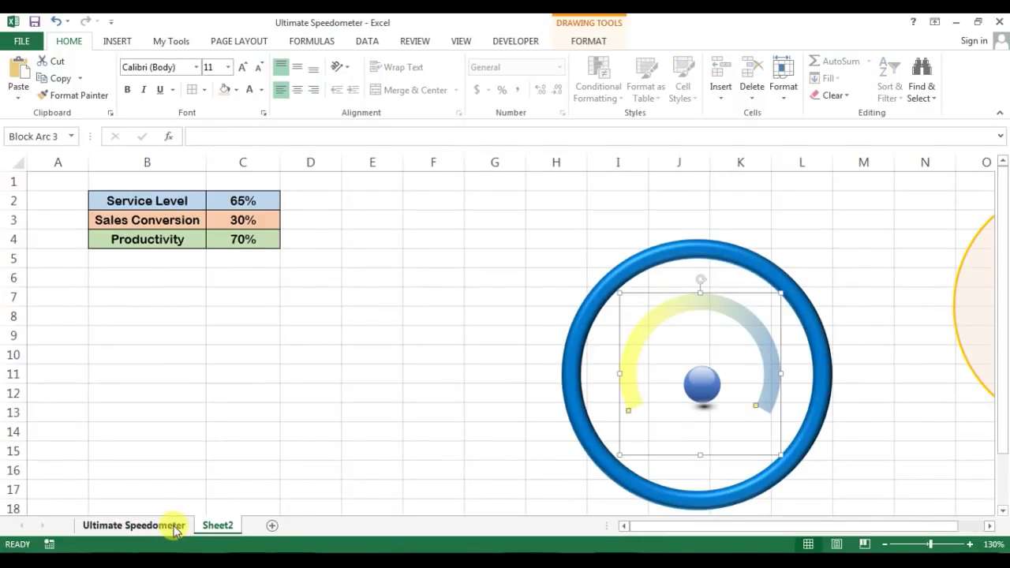
left_click(150, 526)
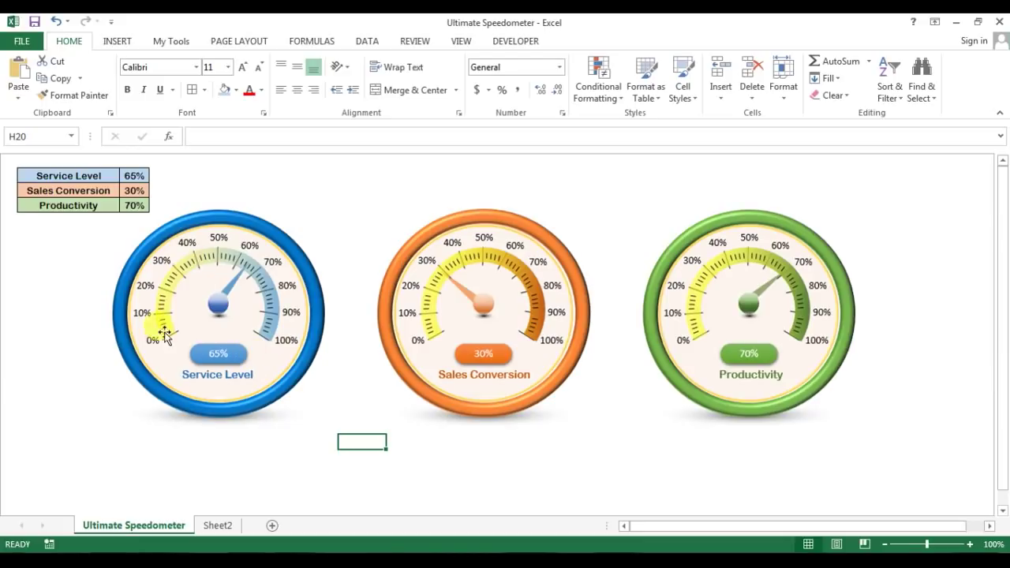
left_click(218, 524)
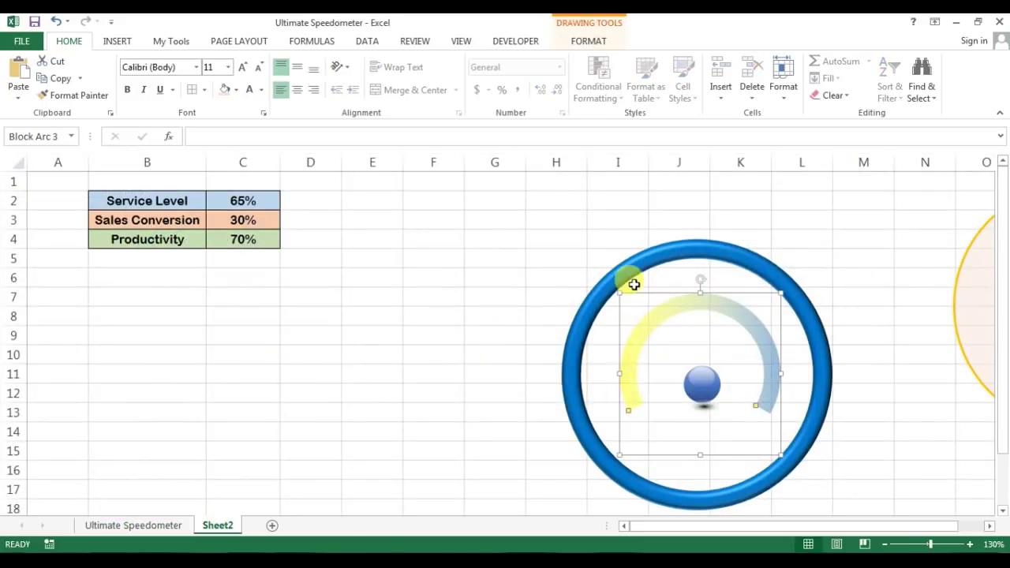
left_click_drag(579, 251, 574, 239)
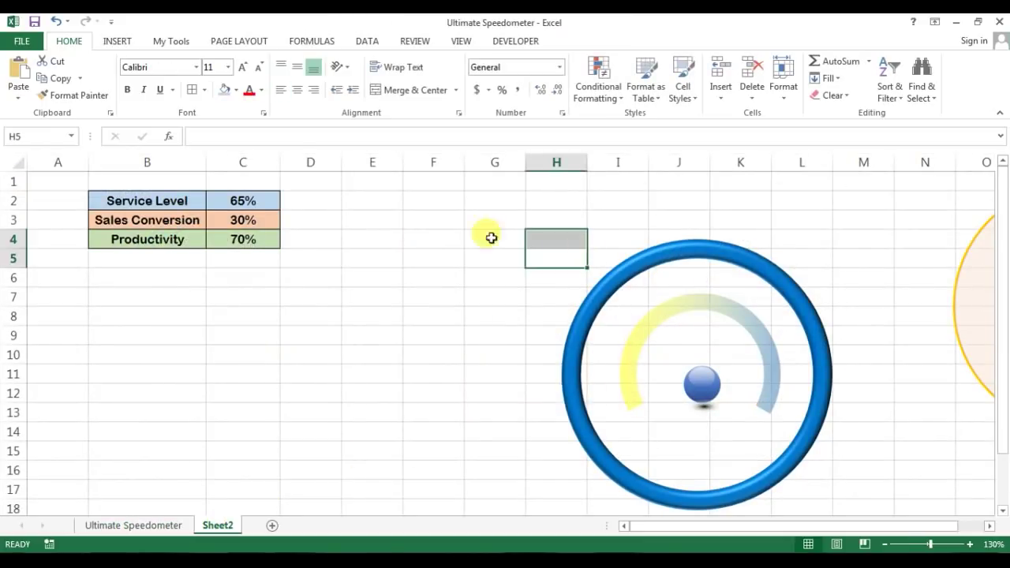
left_click(120, 40)
Draw an isosceles triangle needle across the gauge centre
left_click(272, 68)
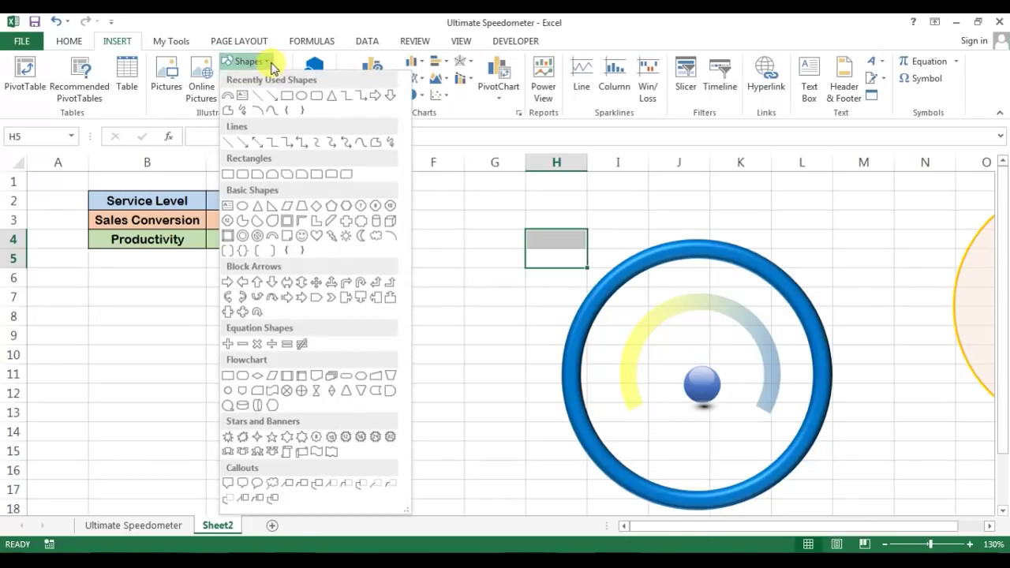
left_click(260, 207)
mouse_move(384, 290)
left_mouse_down()
mouse_move(493, 383)
mouse_move(417, 365)
mouse_move(395, 344)
mouse_move(699, 349)
left_mouse_up()
Group the hub's ball, highlight and shadow at the gauge centre
left_click(702, 384)
left_click(708, 402, "ctrl")
left_click_drag(709, 408, 704, 393)
right_click(709, 394)
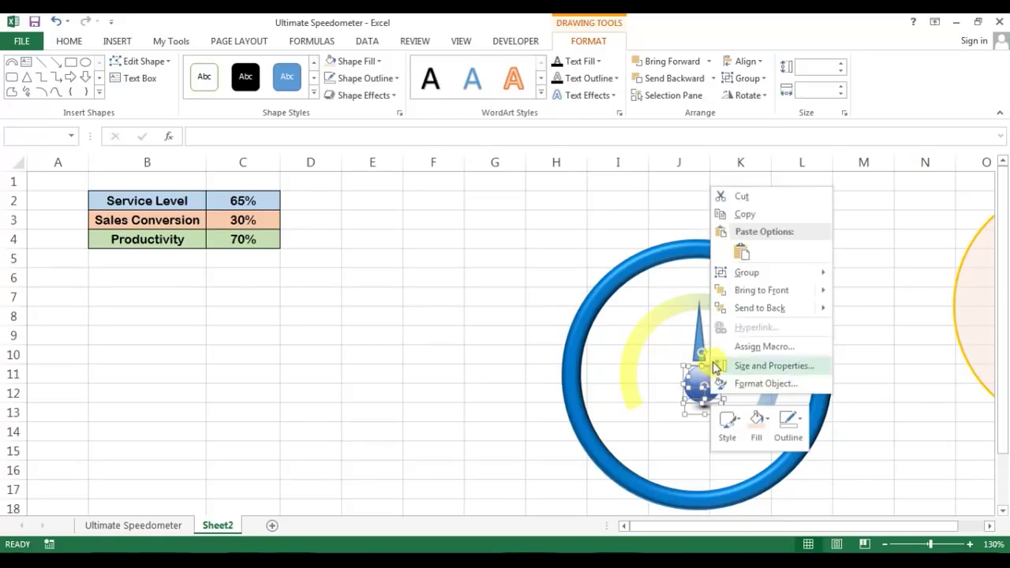
mouse_move(745, 272)
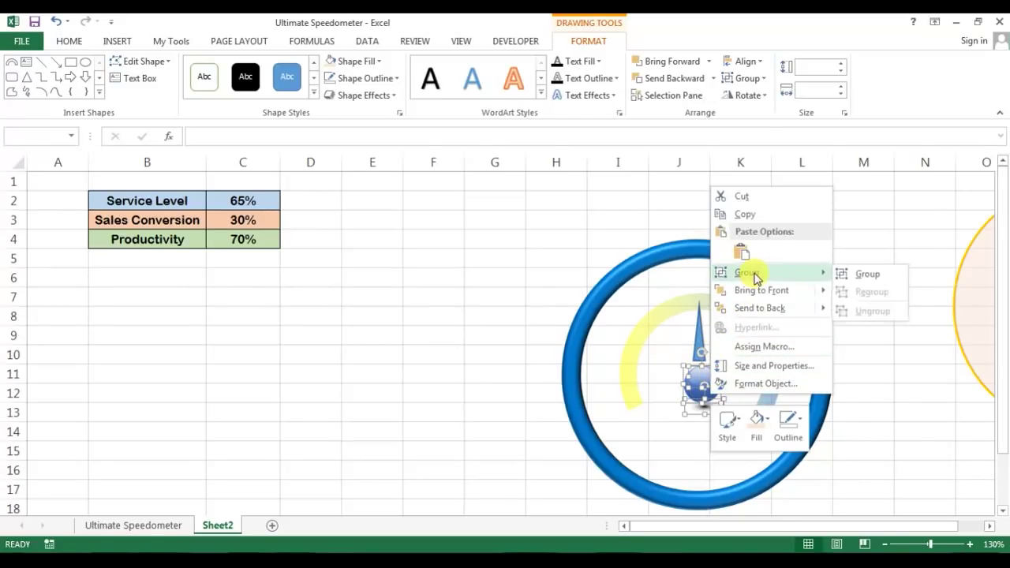
left_click(865, 276)
left_click_drag(731, 378, 725, 363)
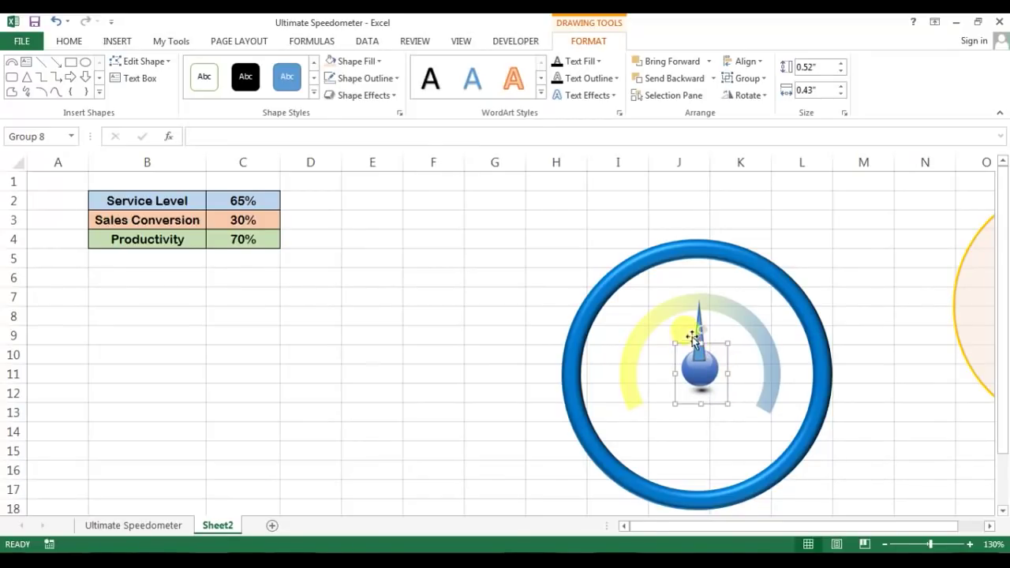
Remove the needle triangle's outline and fill it with a dark blue theme shade
left_click(701, 321)
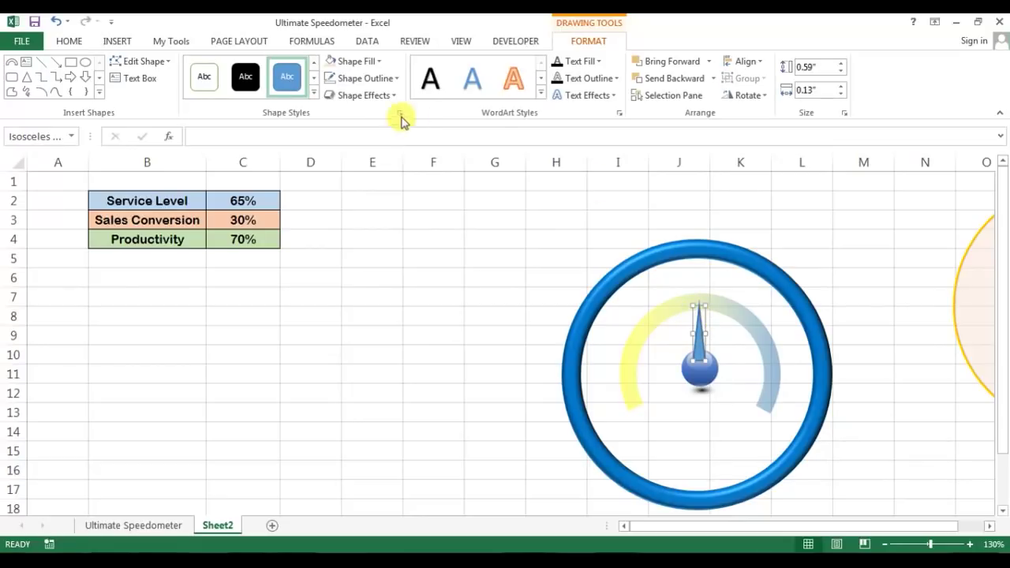
left_click(397, 79)
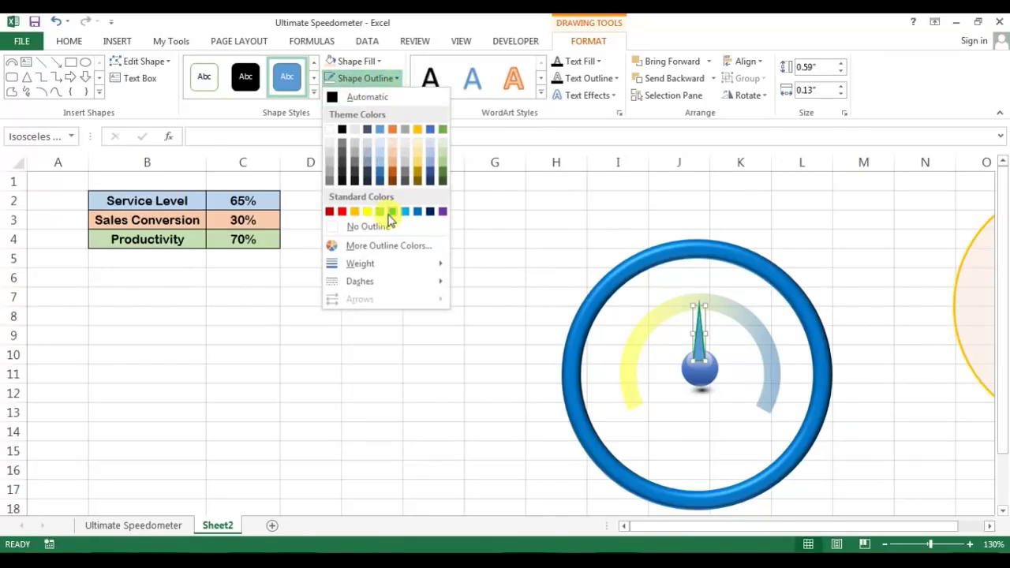
left_click(354, 226)
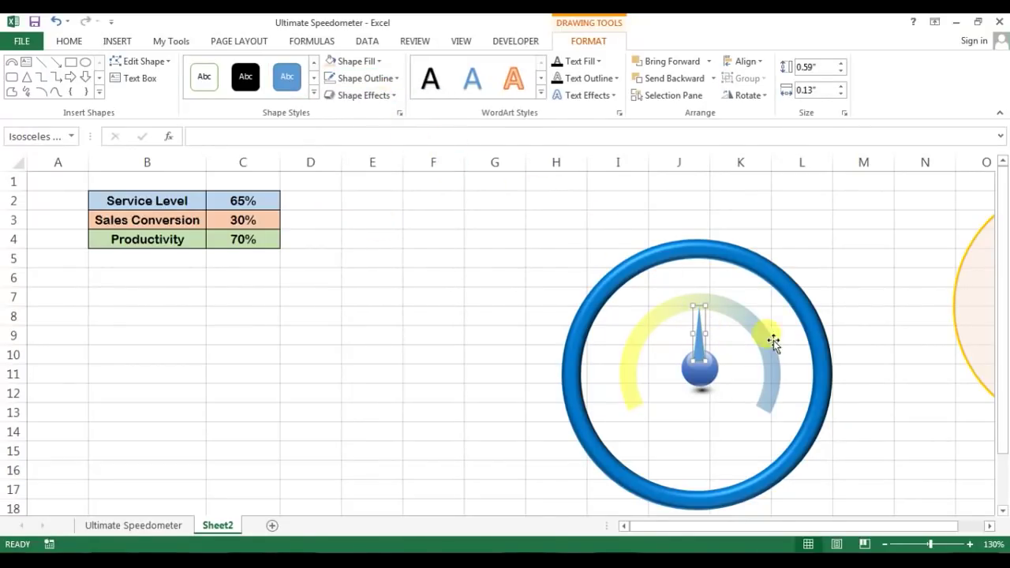
left_click(381, 62)
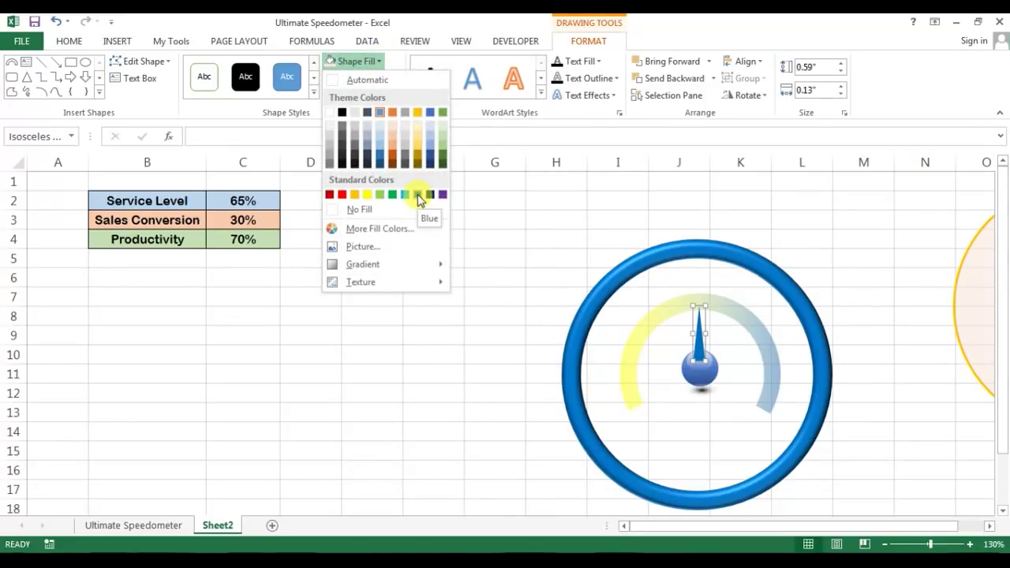
left_click(382, 158)
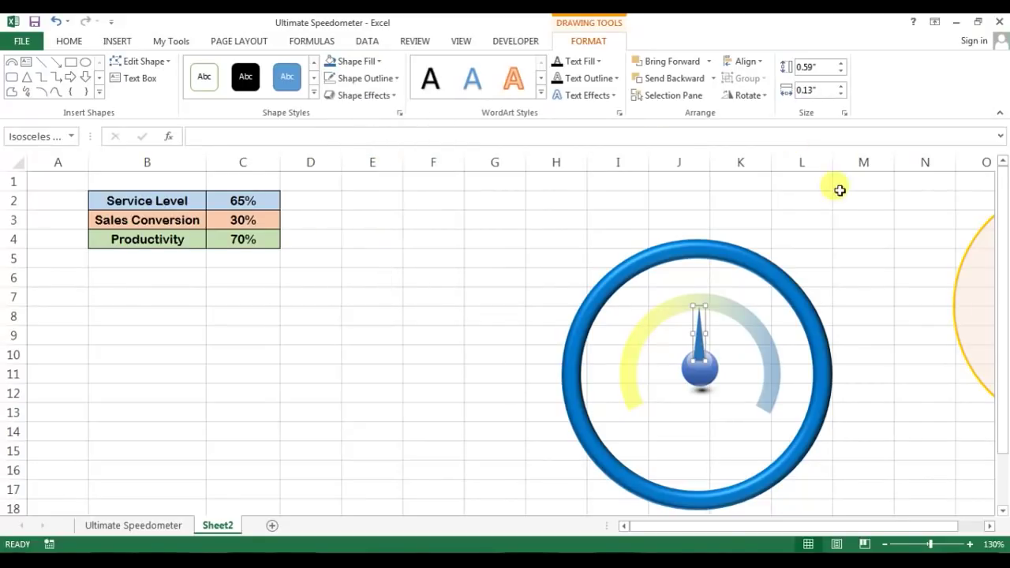
left_click(700, 335)
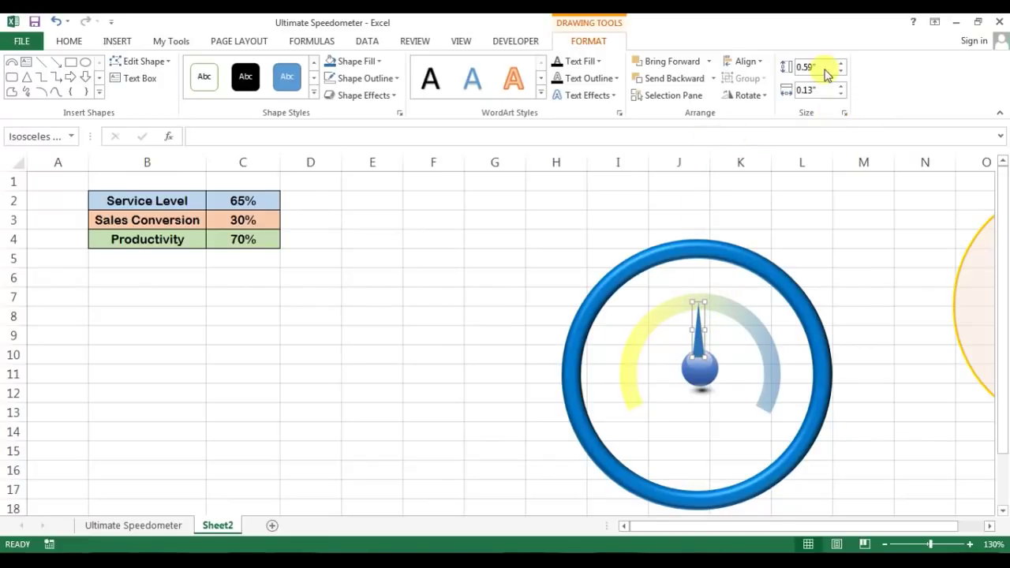
right_click(701, 347)
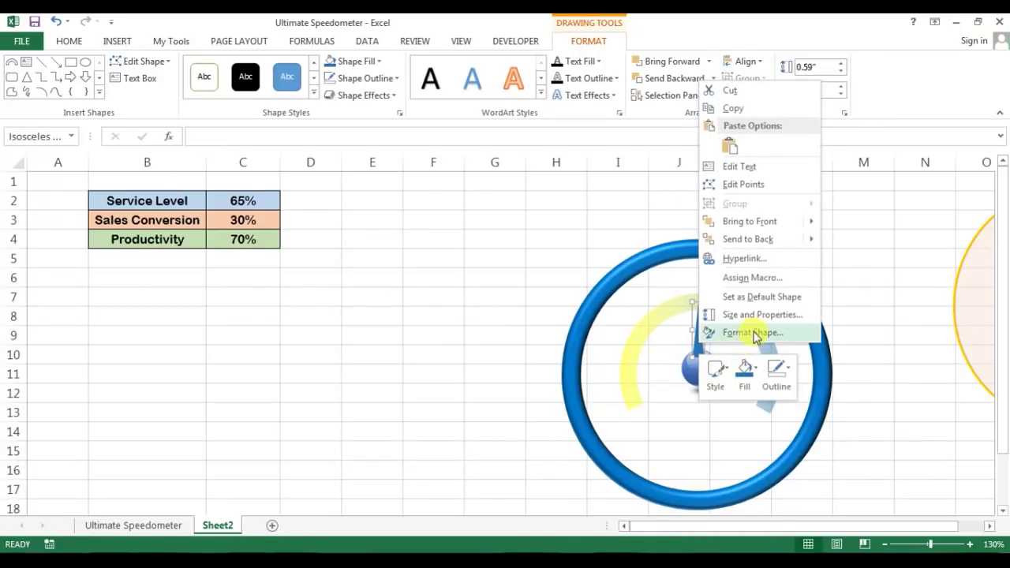
Reset the needle's rotation to 0° and nudge it down into the hub
left_click(755, 332)
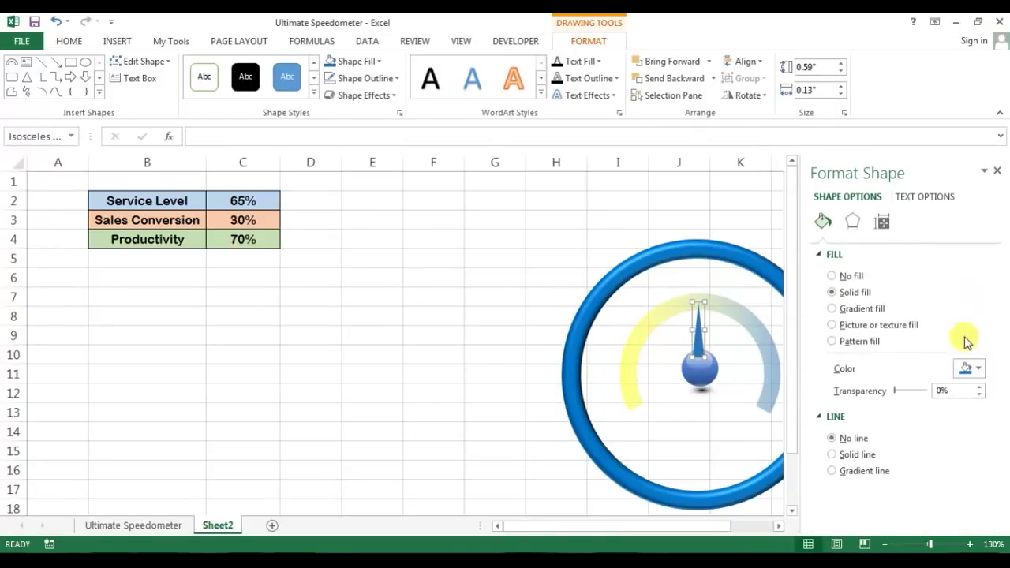
left_click(852, 224)
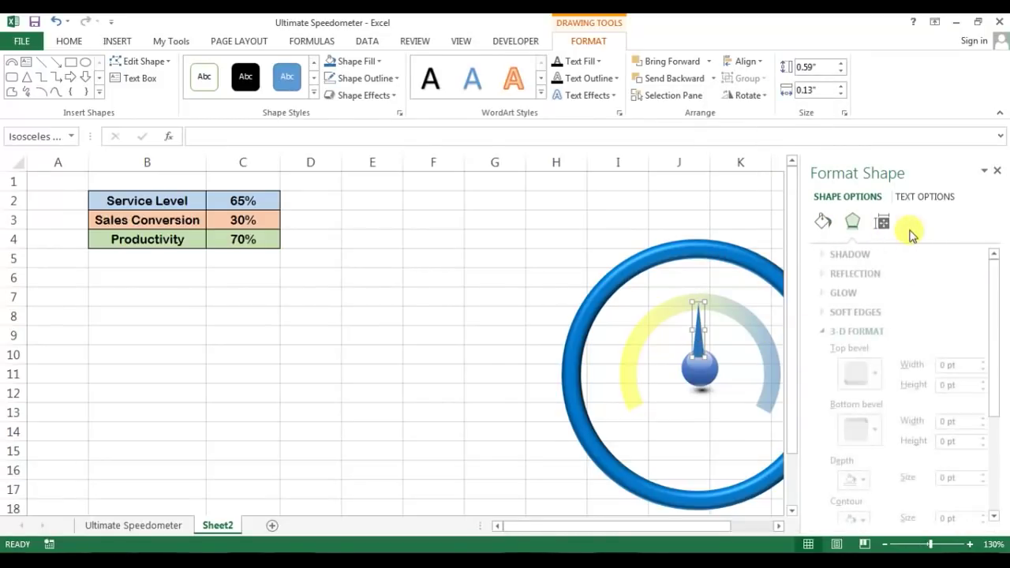
left_click(882, 222)
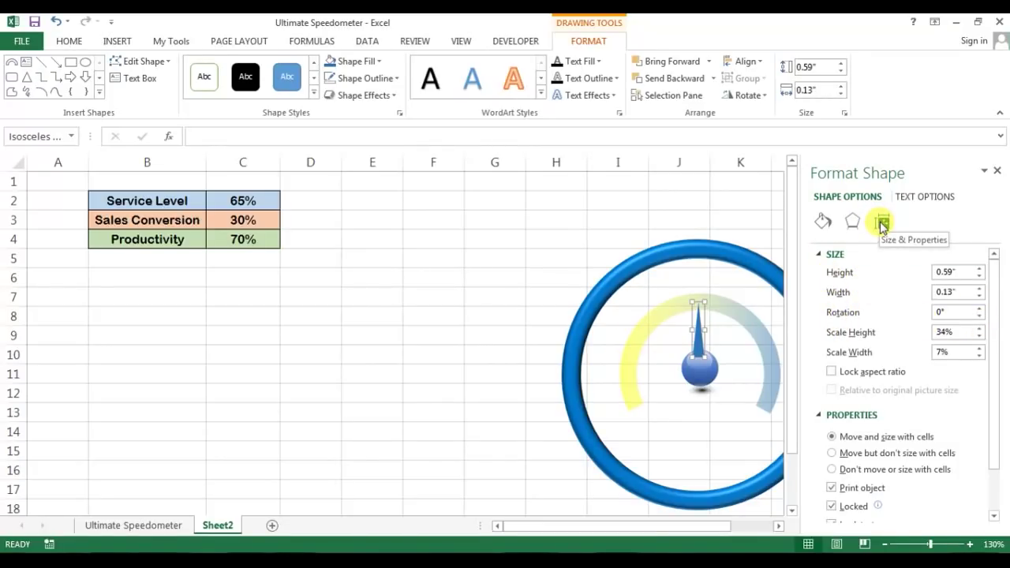
left_click(979, 310)
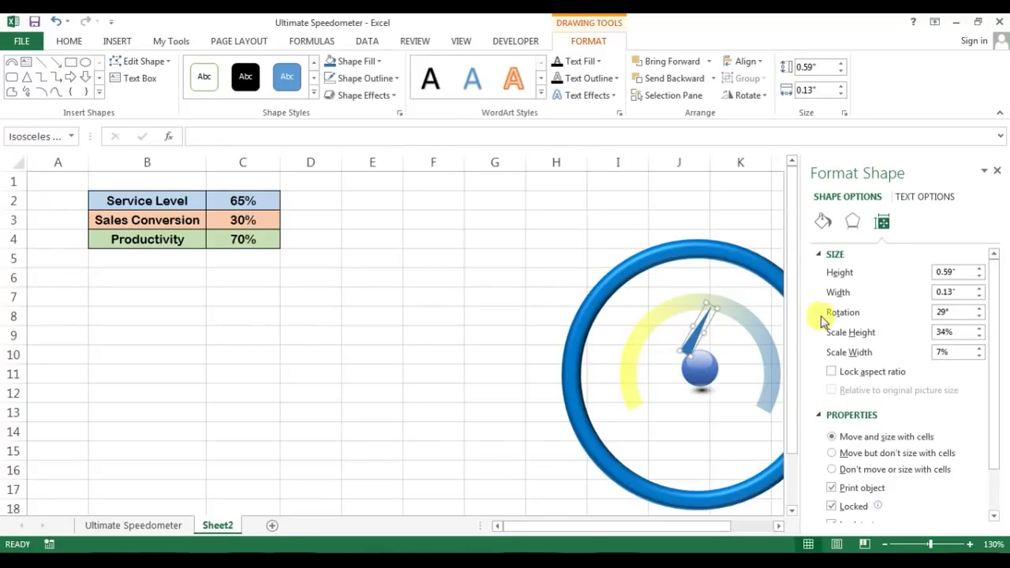
left_click(848, 313)
type("0")
key("Return")
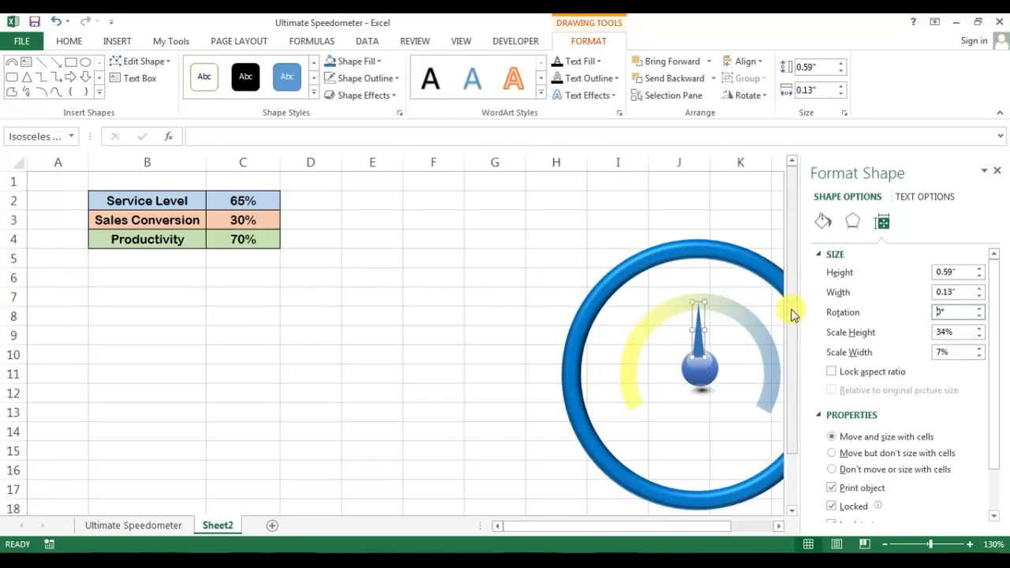
left_click(1001, 172)
key("Down")
key("Down")
key("Down")
key("Down")
key("Down")
key("Down")
key("Down")
key("Down")
key("Down")
key("Down")
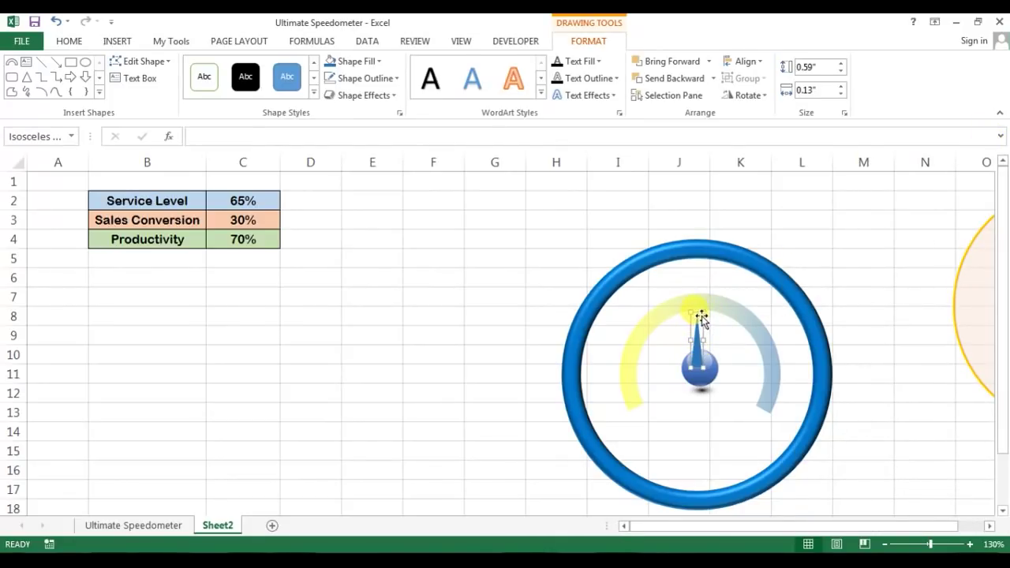
Reshape the needle to point down-left, move it off the dial, and paste a duplicate
left_click_drag(699, 314, 688, 379)
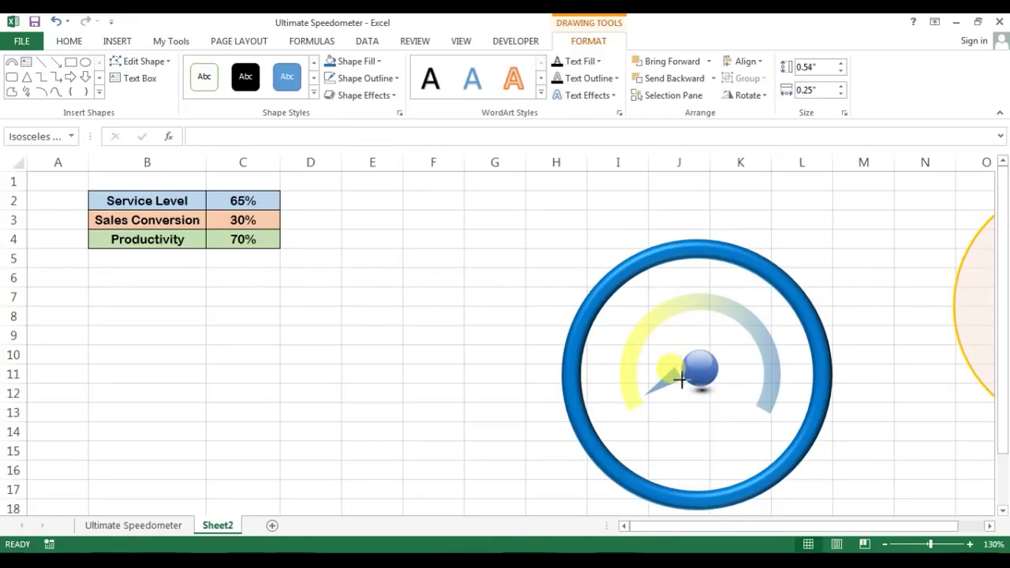
left_click_drag(687, 371, 474, 391)
key("ctrl+c")
key("ctrl+v")
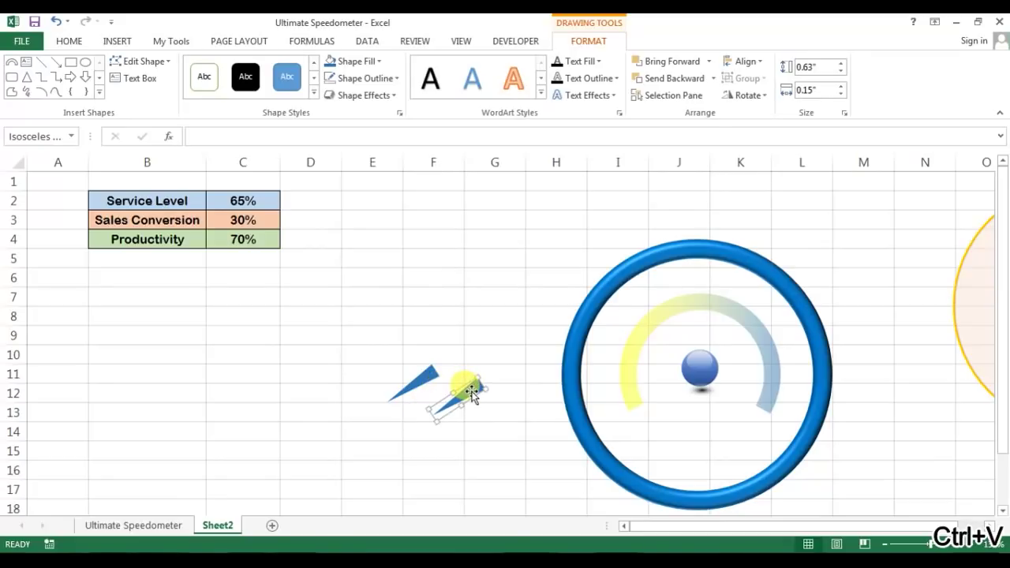
left_click(769, 98)
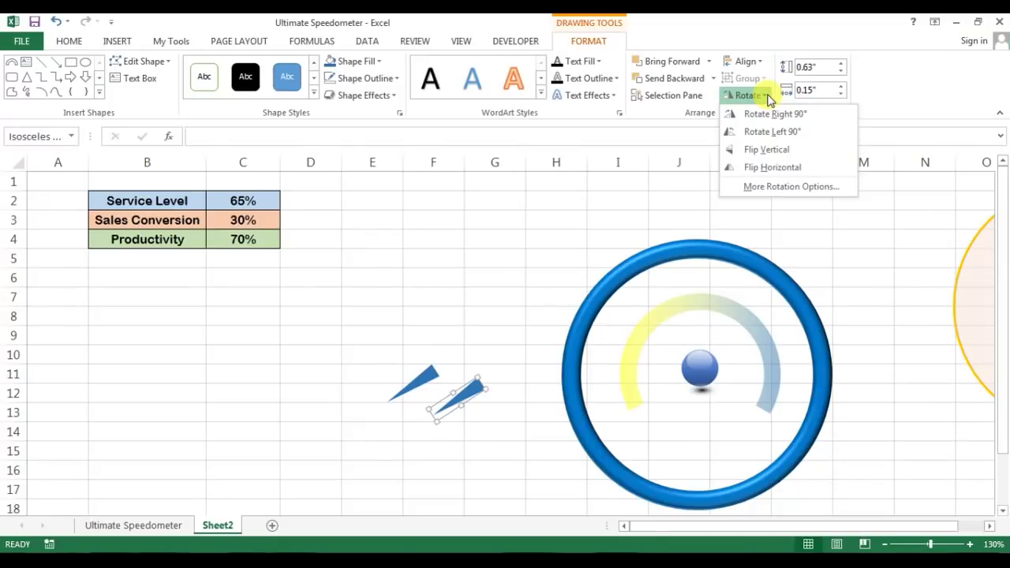
Turn the copy 180° with two Rotate Right 90° turns and butt it against the original
left_click(777, 116)
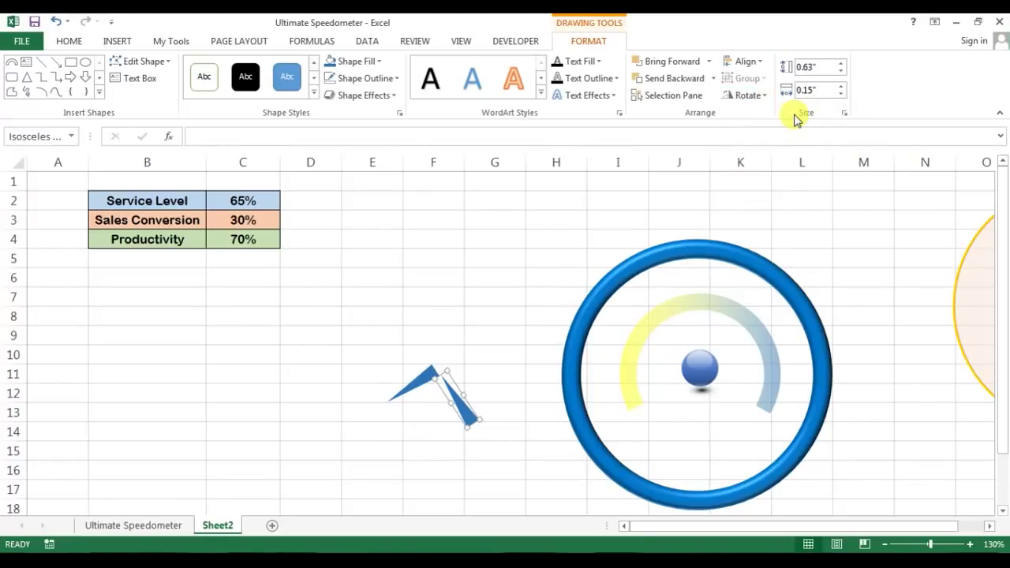
left_click(759, 95)
left_click(775, 114)
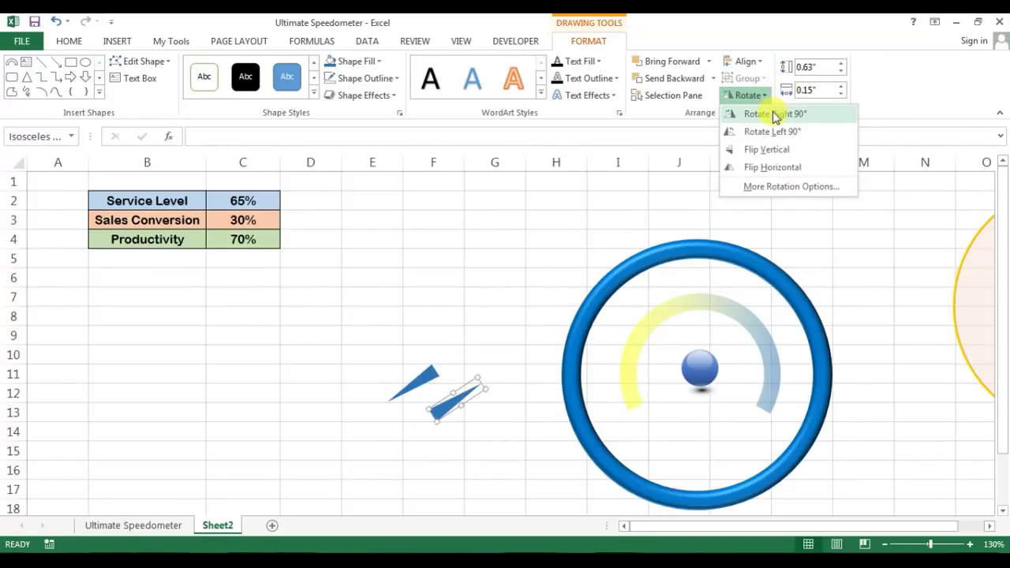
left_click_drag(450, 405, 456, 357)
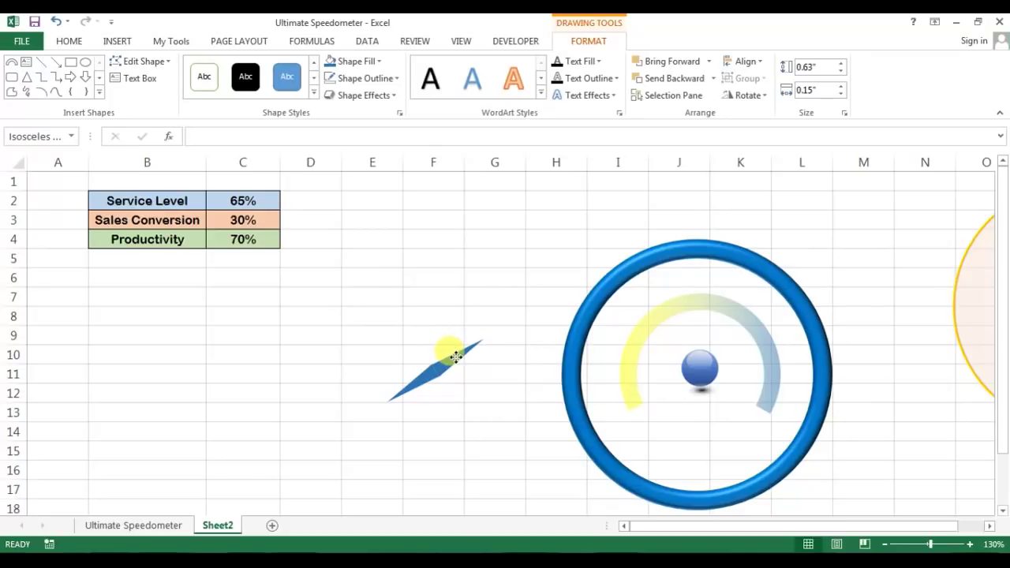
Line up the two needle halves and group them into Group 10
scroll(481, 360, "up", 4)
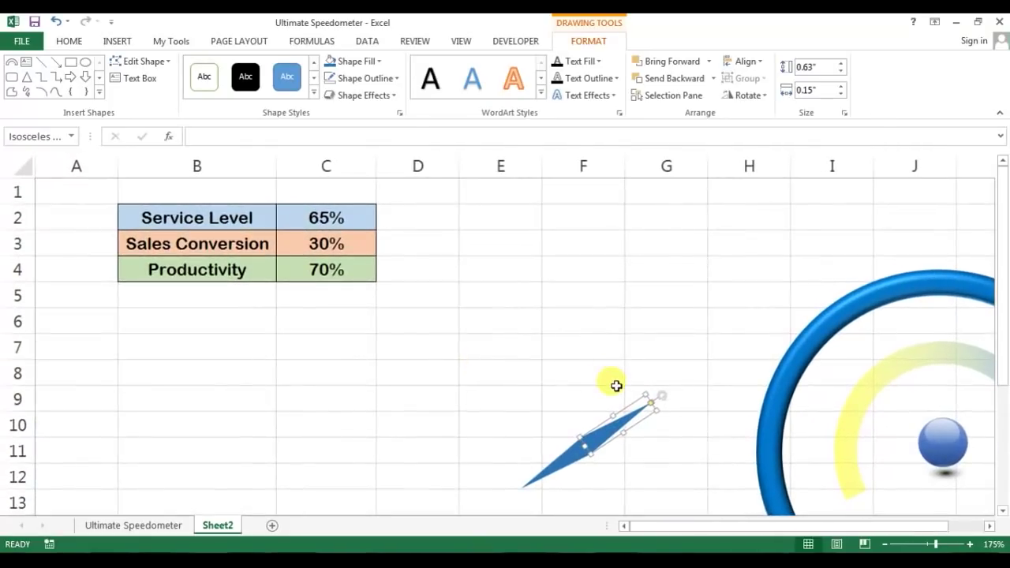
left_click(656, 444)
left_click(649, 426)
mouse_move(649, 426)
left_mouse_down()
mouse_move(654, 436)
mouse_move(663, 425)
left_mouse_up()
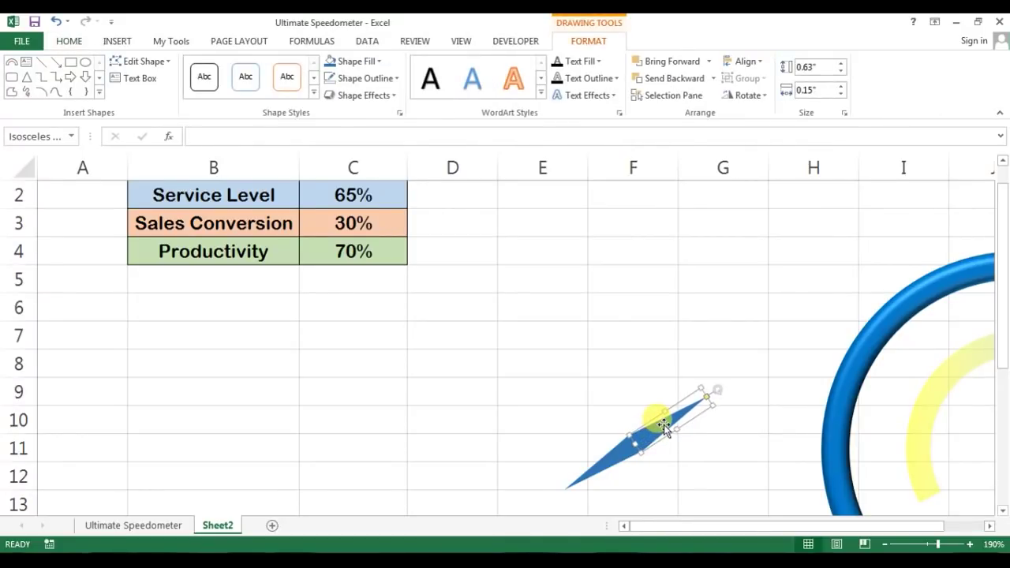
left_click(613, 444, "ctrl")
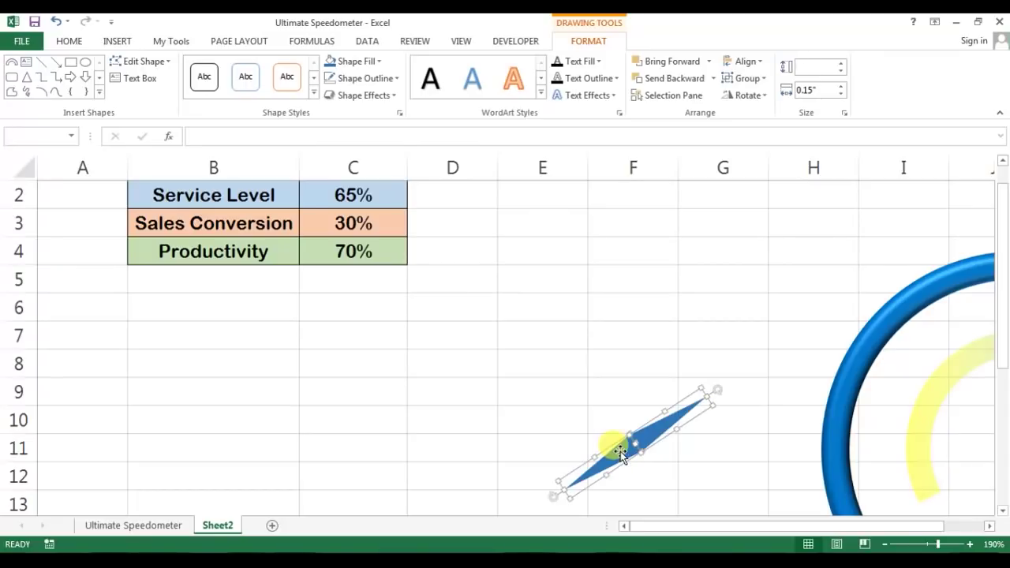
right_click(619, 455)
mouse_move(680, 331)
left_click(757, 331)
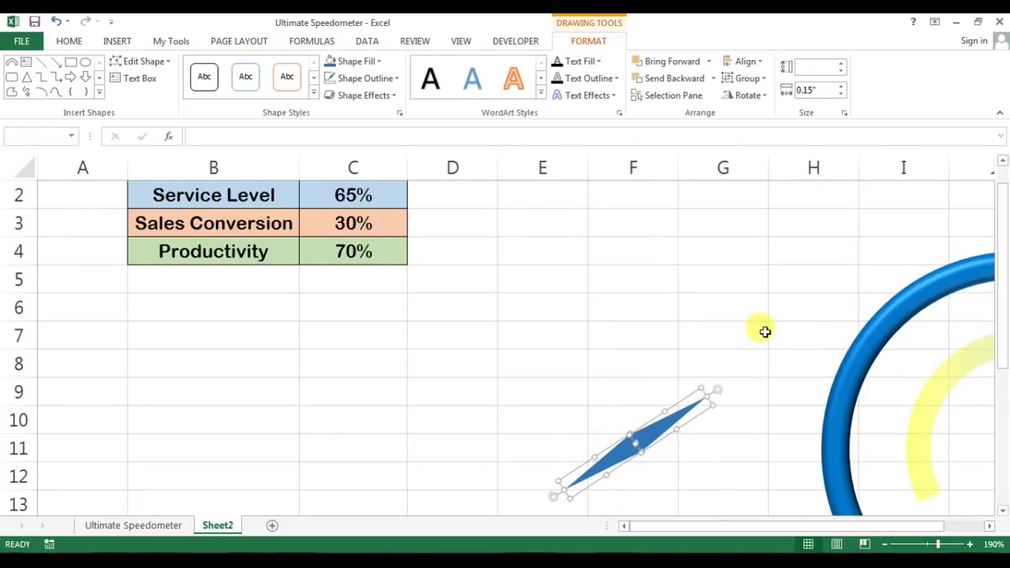
Undo a trial rotation of the needle group
mouse_move(634, 391)
left_mouse_down()
mouse_move(675, 381)
mouse_move(544, 486)
mouse_move(656, 450)
mouse_move(660, 470)
mouse_move(618, 393)
left_mouse_up()
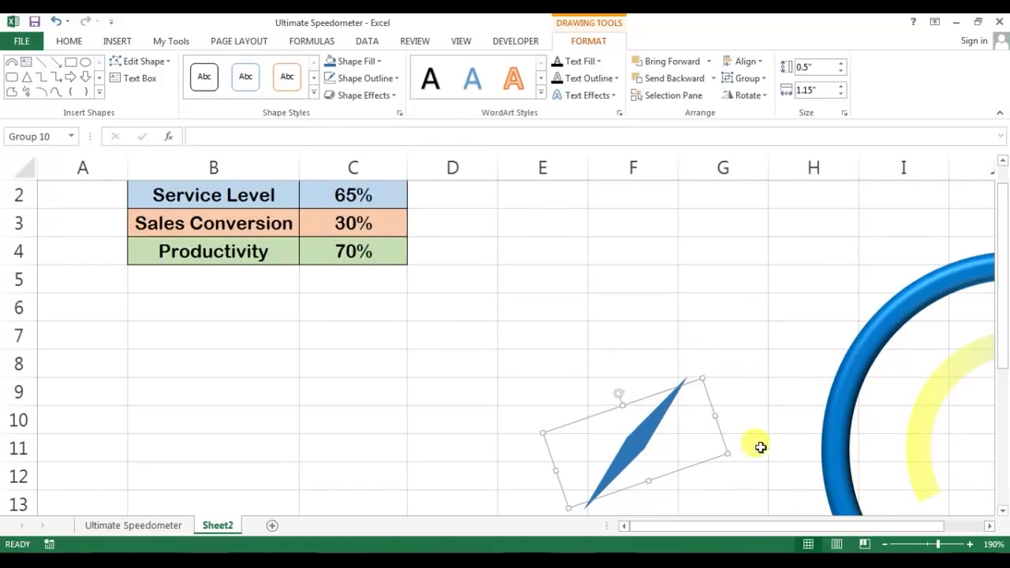
key("ctrl+z")
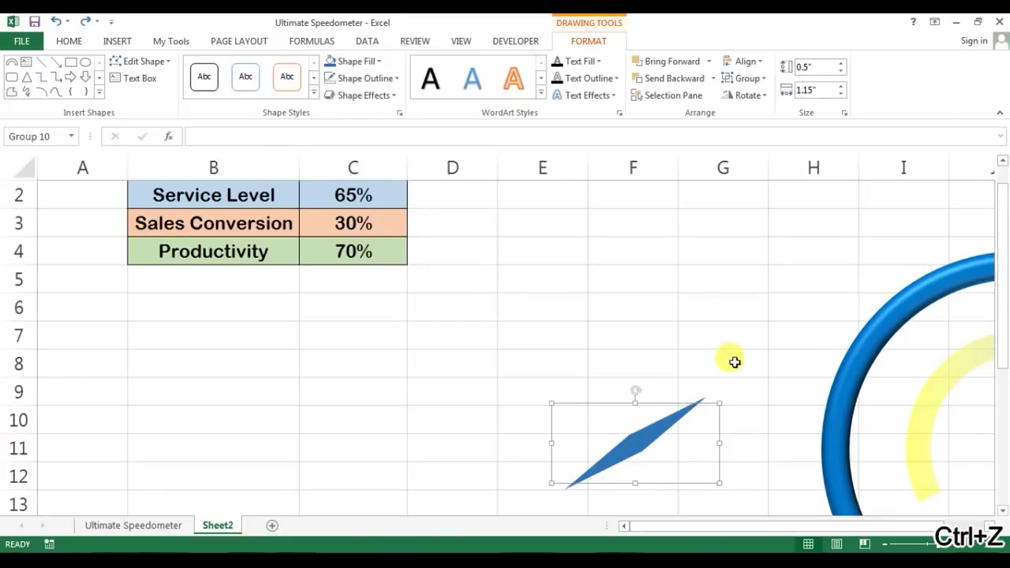
left_click(735, 361)
scroll(775, 403, "down", 5)
Set the needle's upper half to No Fill so only the lower blue point shows
mouse_move(453, 371)
left_mouse_down()
mouse_move(441, 361)
mouse_move(460, 399)
mouse_move(570, 378)
mouse_move(727, 385)
mouse_move(716, 402)
mouse_move(476, 386)
left_mouse_up()
left_click(467, 367)
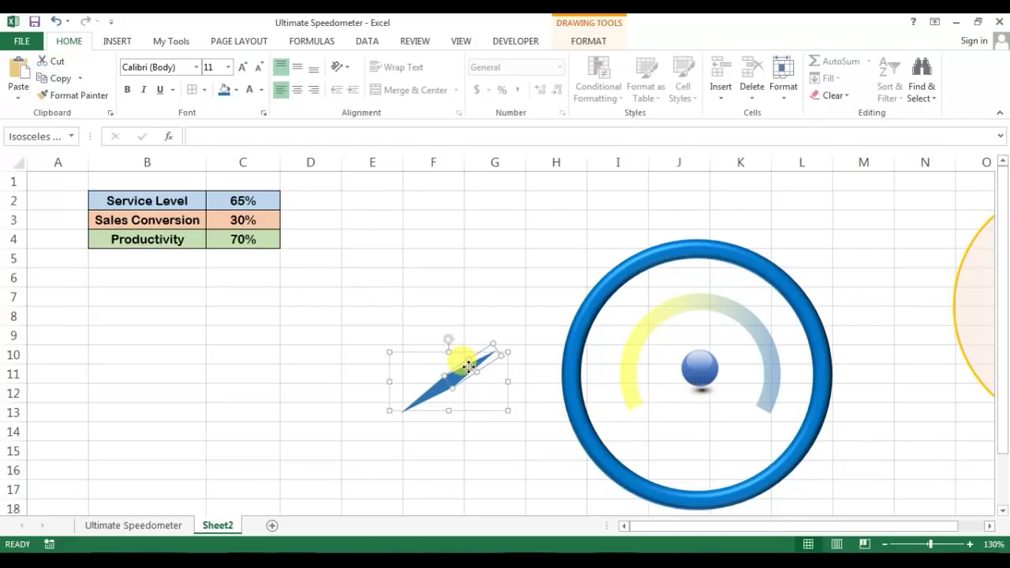
left_click(587, 40)
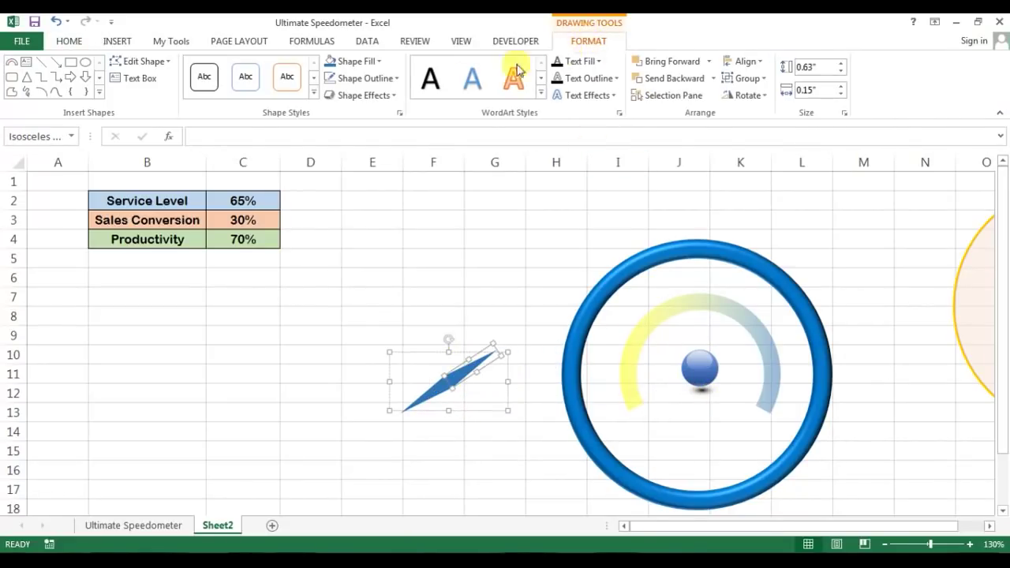
left_click(377, 61)
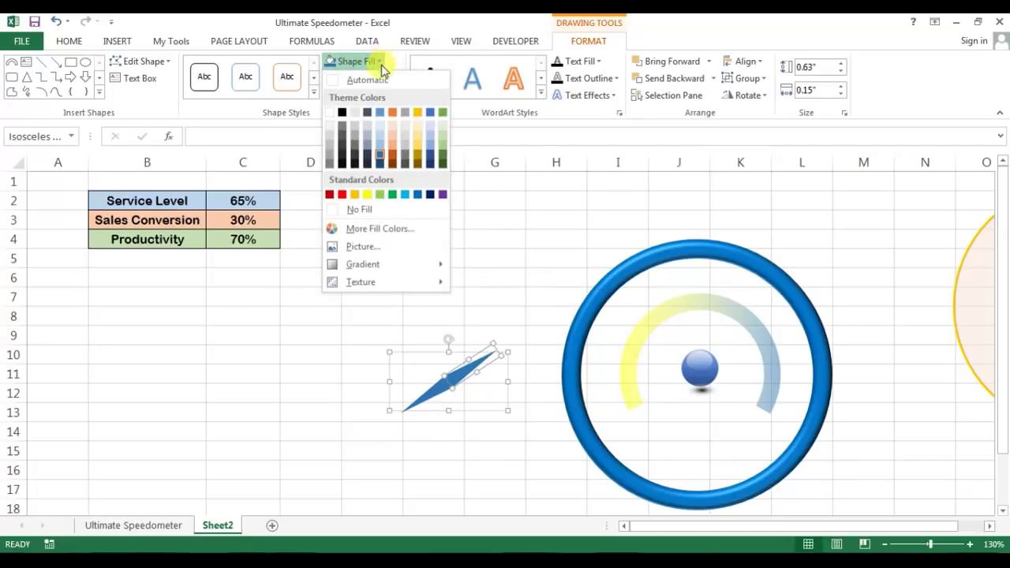
left_click(357, 211)
left_click(480, 284)
left_click(440, 388)
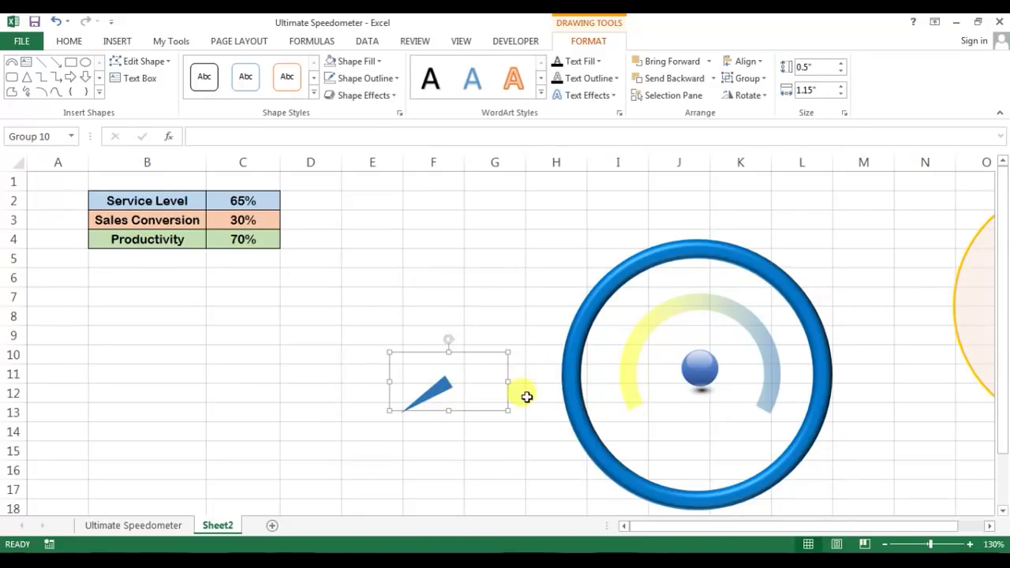
Move the needle group onto the dial's hub and open its Format Shape pane
left_click_drag(507, 392, 742, 385)
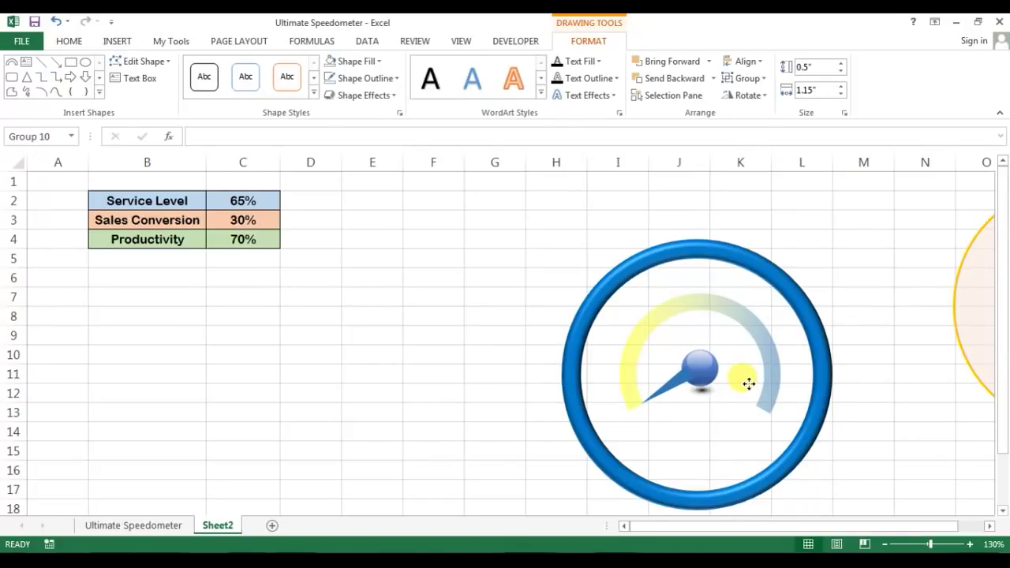
left_click(843, 261)
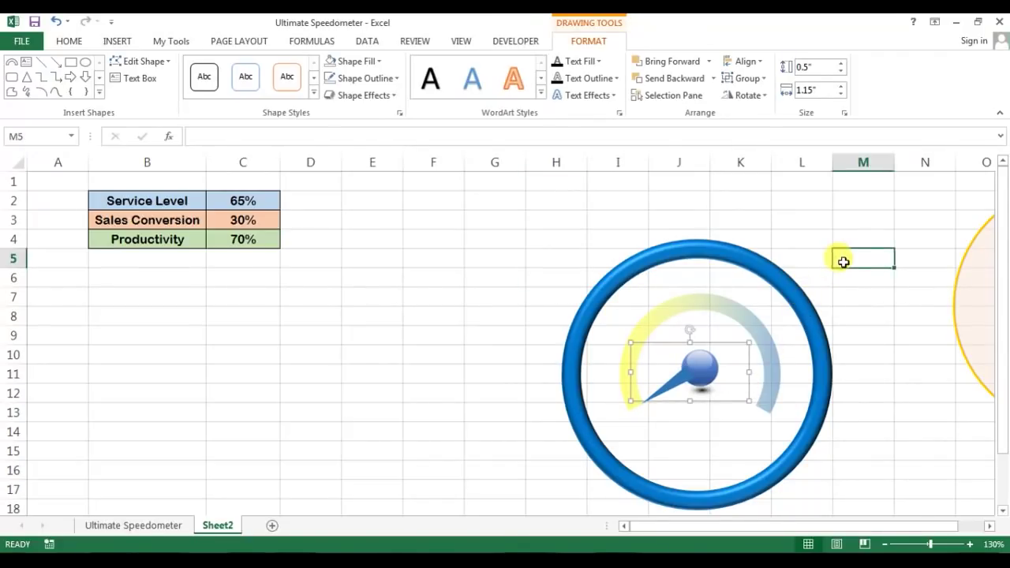
left_click(672, 381)
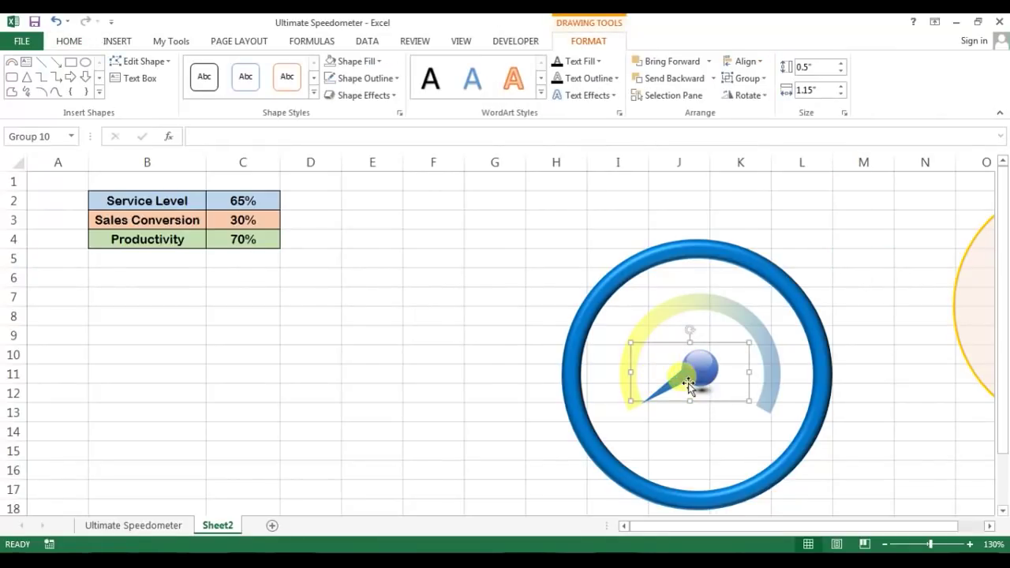
right_click(683, 376)
left_click(745, 369)
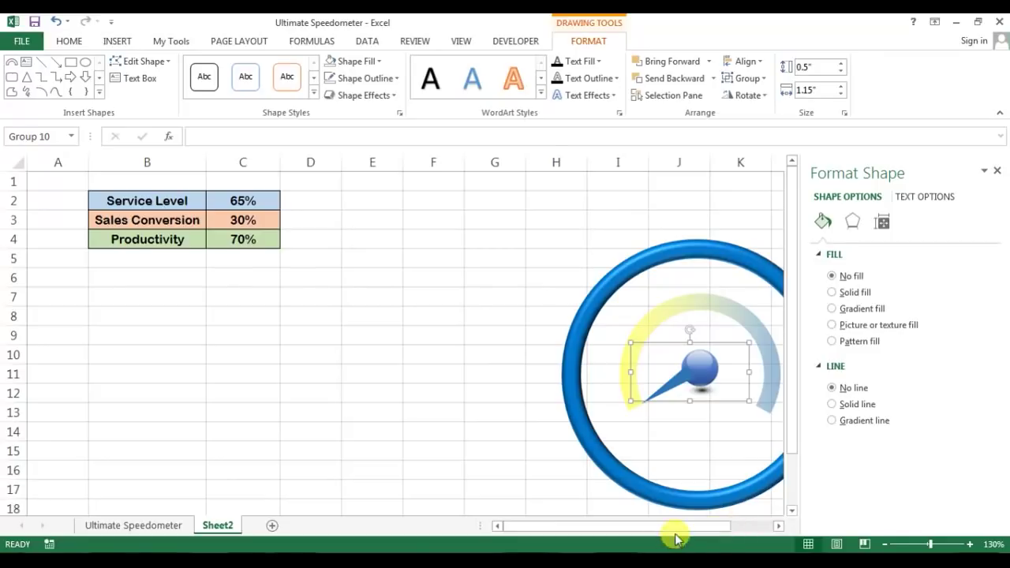
Try rotating the needle group to 20° and then 30°
left_click_drag(707, 526, 750, 528)
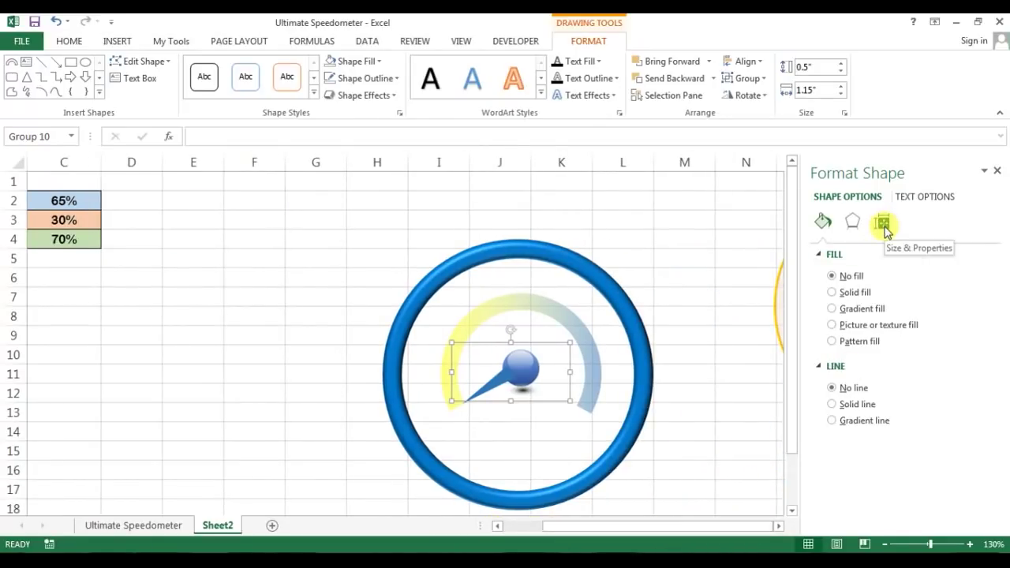
left_click(882, 224)
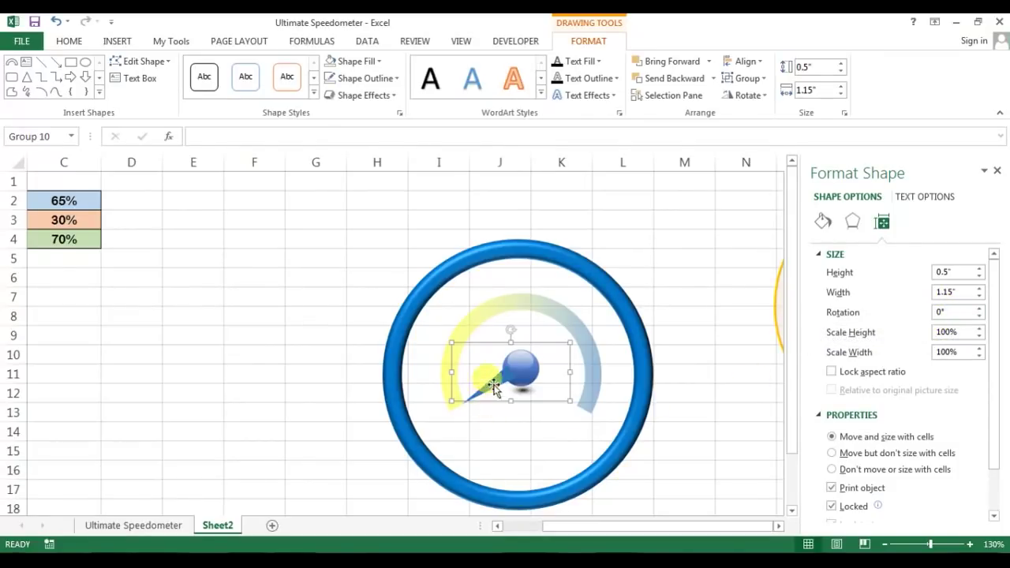
left_click_drag(958, 312, 854, 320)
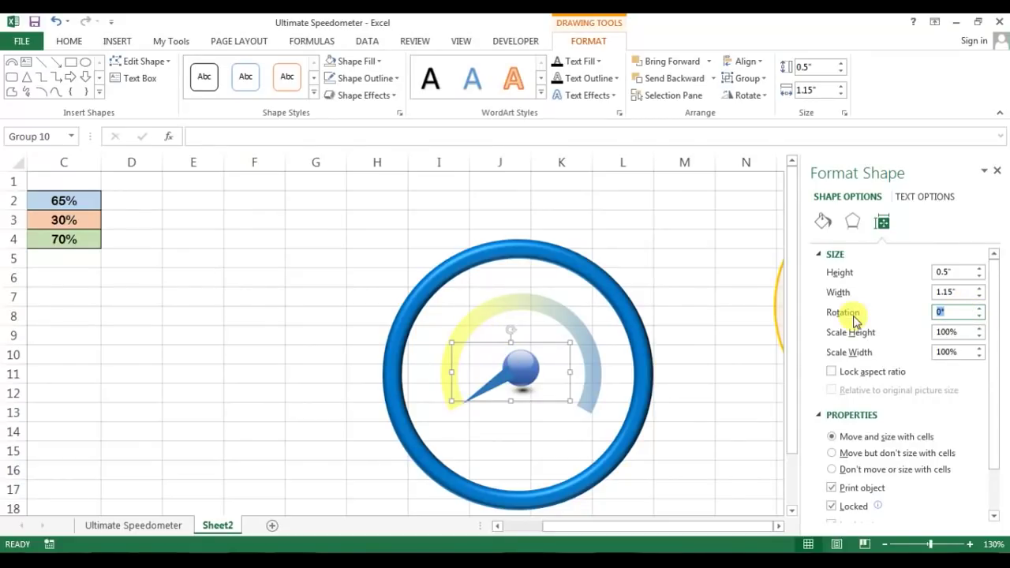
type("20")
key("Return")
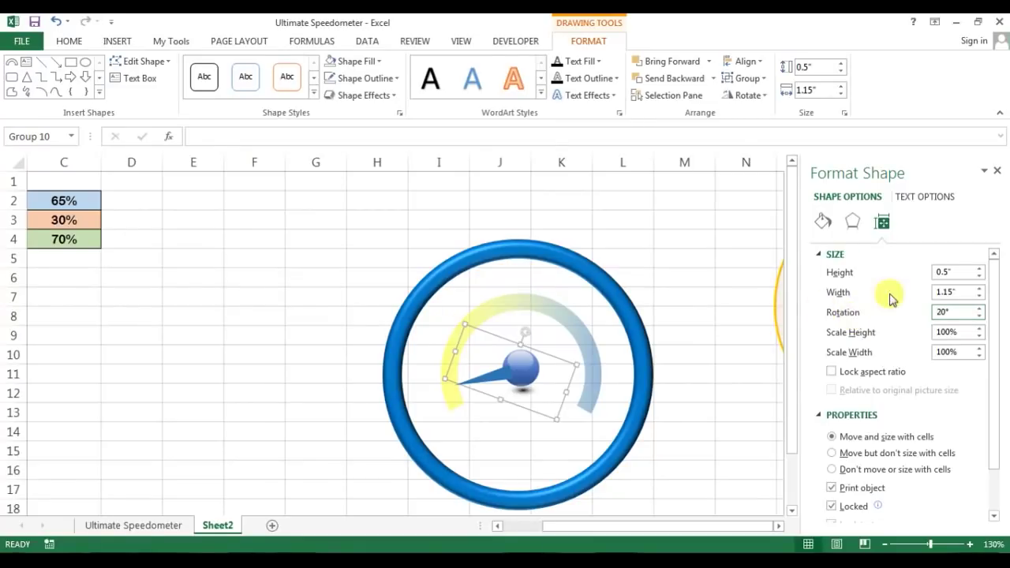
left_click_drag(952, 308, 877, 313)
type("30")
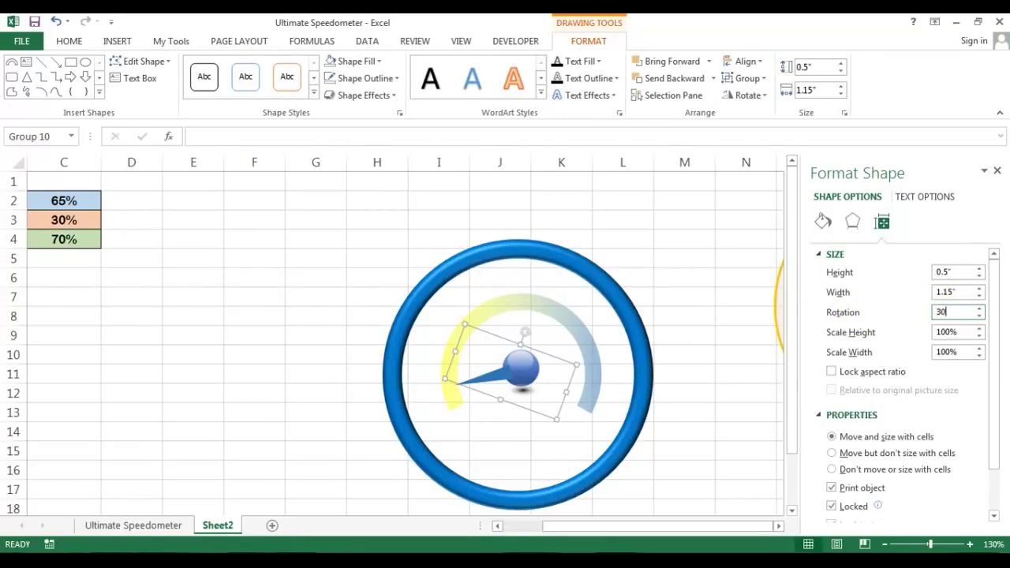
key("Return")
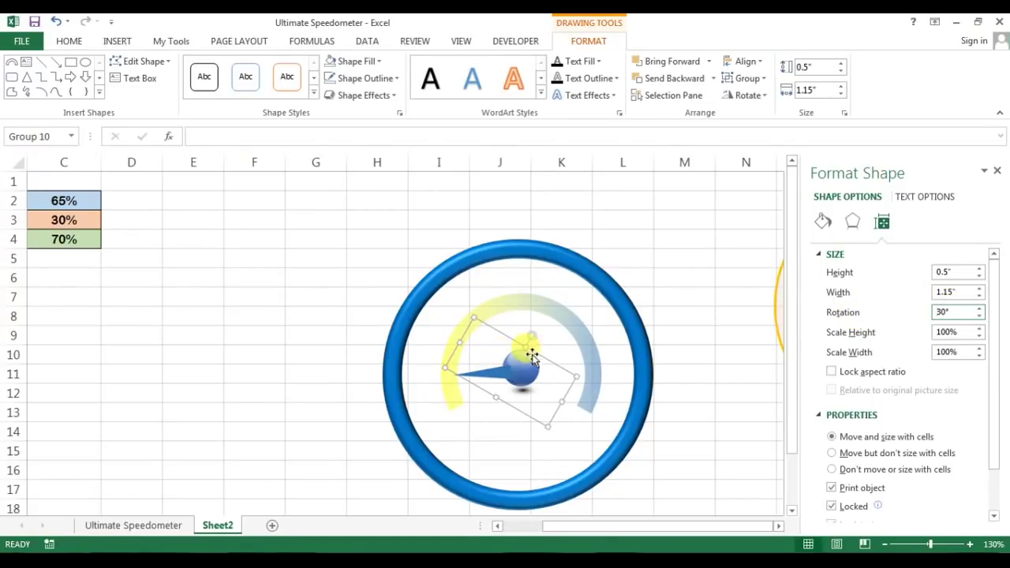
Reposition the needle group on the hub and set its rotation back to 0°
left_click_drag(531, 335, 472, 393)
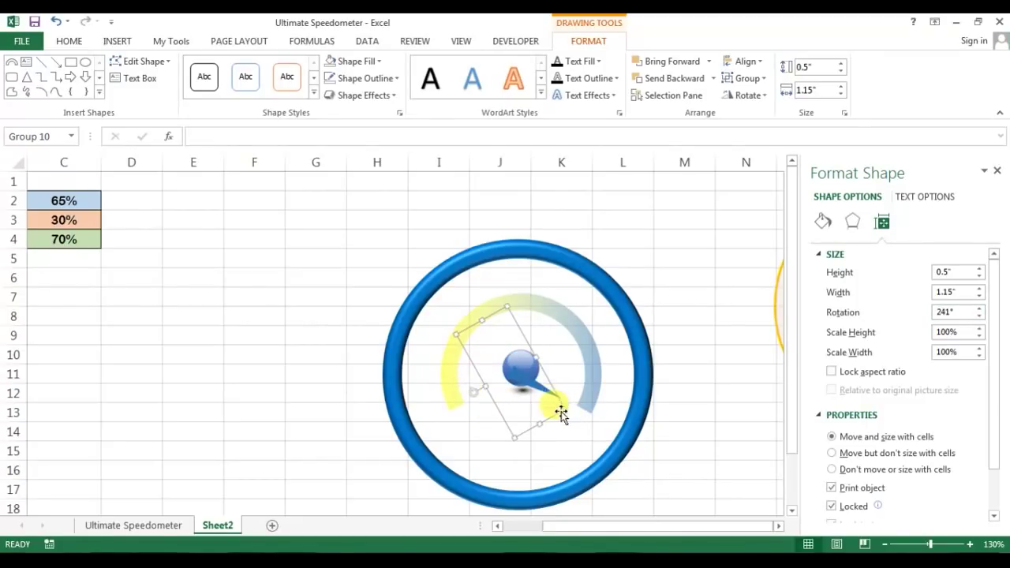
left_click_drag(554, 414, 482, 390)
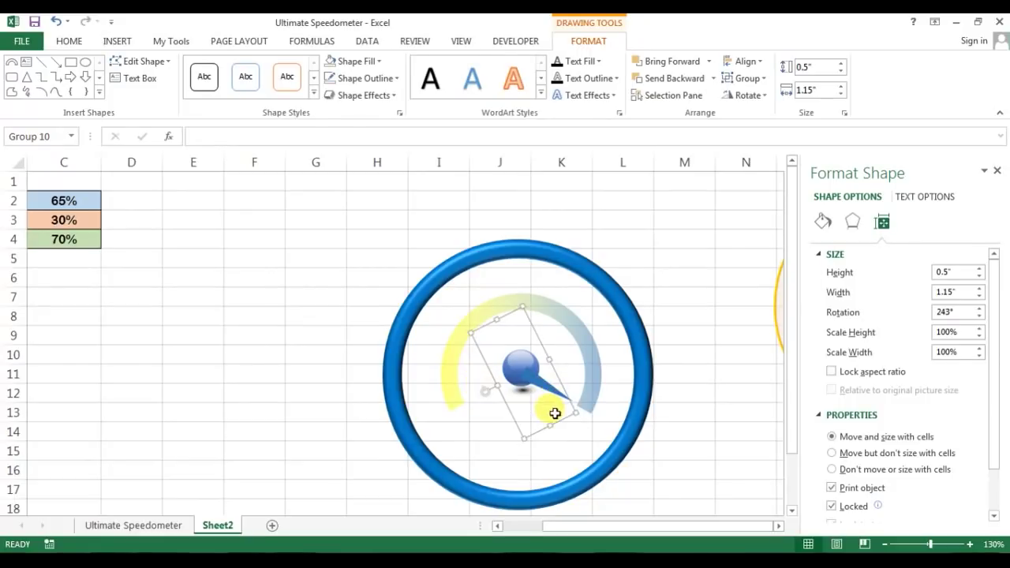
left_click_drag(562, 421, 593, 399)
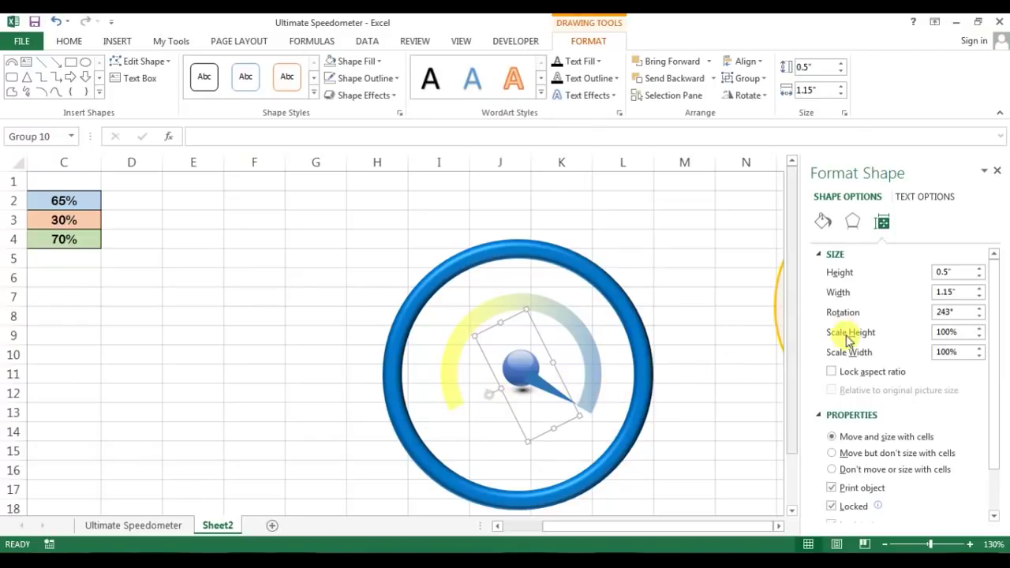
left_click_drag(965, 310, 940, 315)
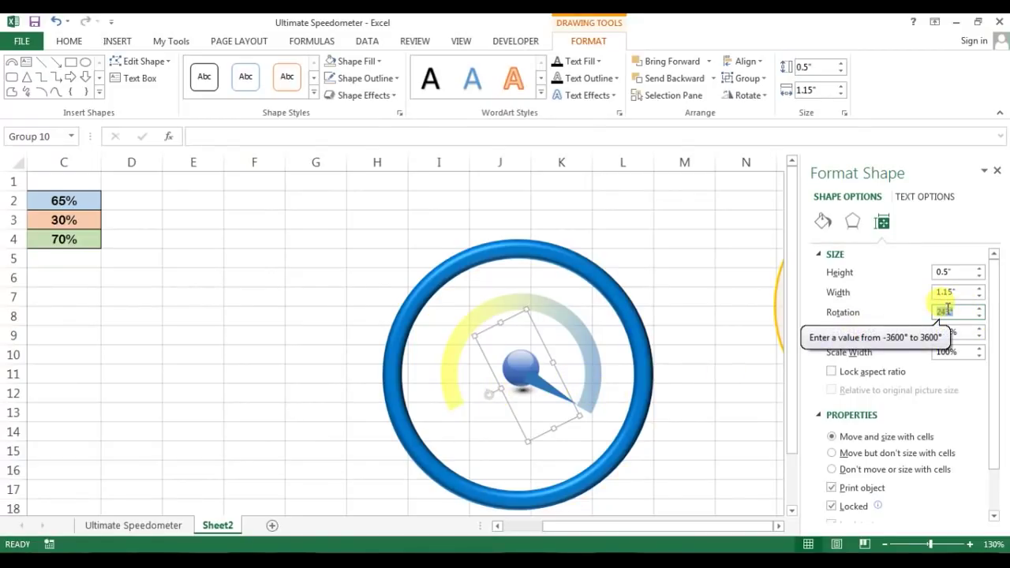
type("0")
key("Return")
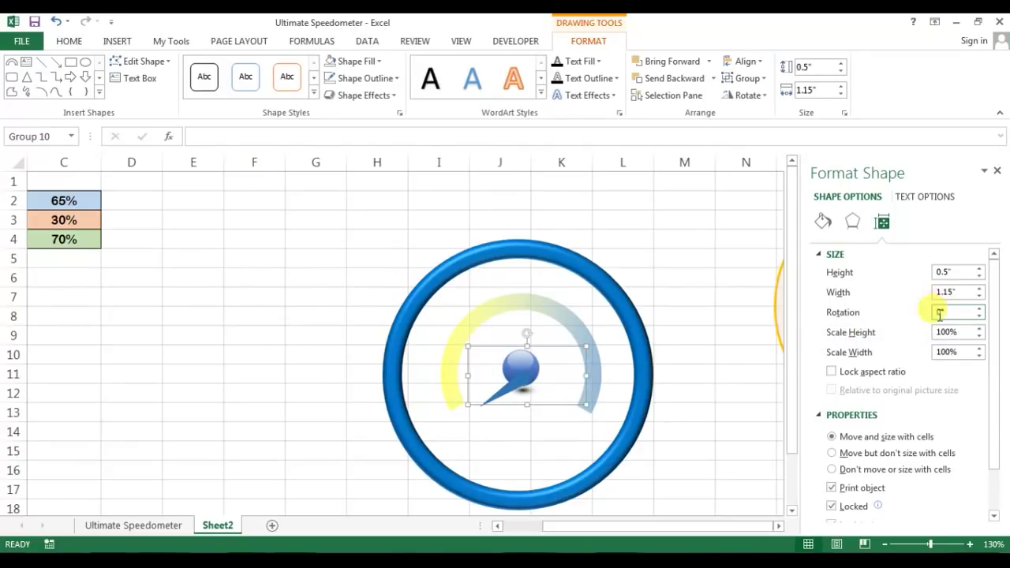
left_click(512, 403)
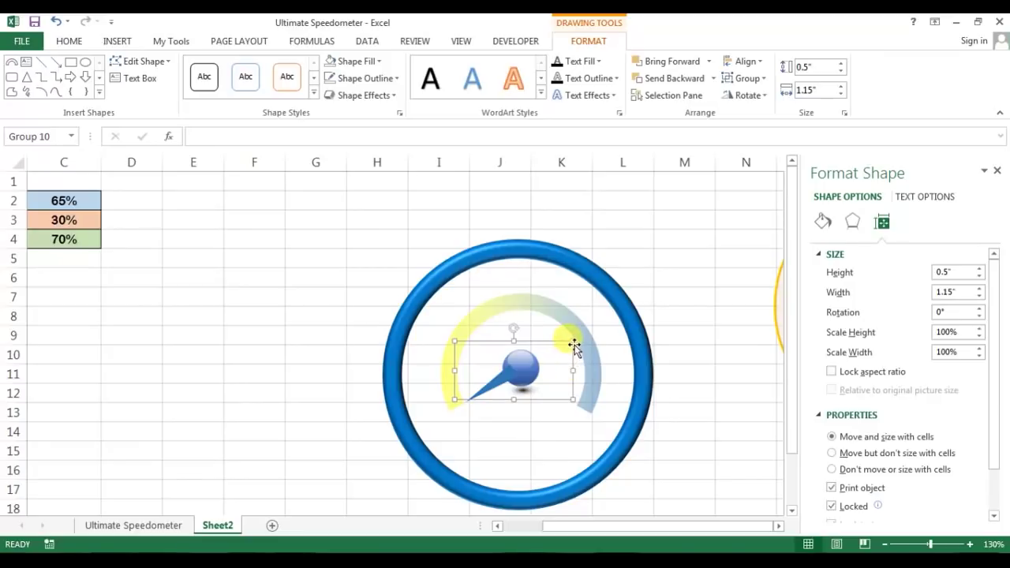
left_click(514, 385)
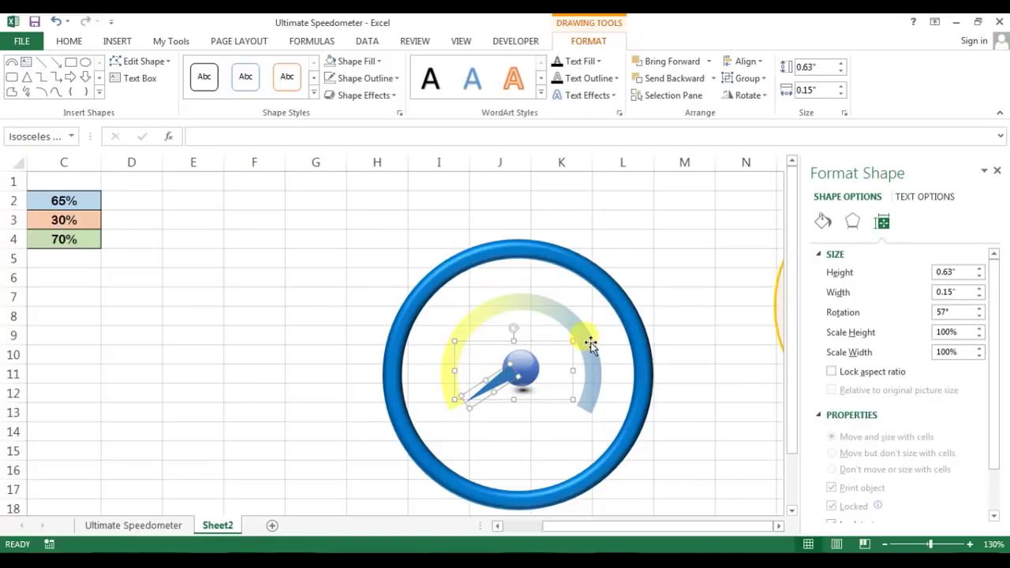
left_click_drag(571, 344, 620, 360)
left_click_drag(557, 399, 555, 400)
left_click(952, 311)
type("243")
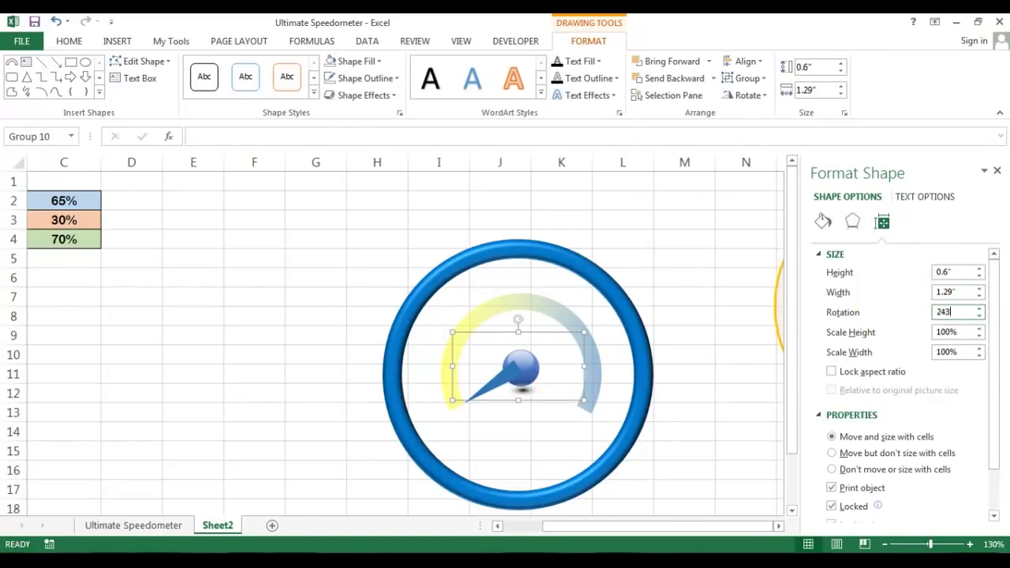
key("Return")
left_click(979, 308)
left_click(979, 308)
left_click(978, 308)
left_click(979, 309)
left_click(979, 308)
left_click(979, 309)
left_click(979, 309)
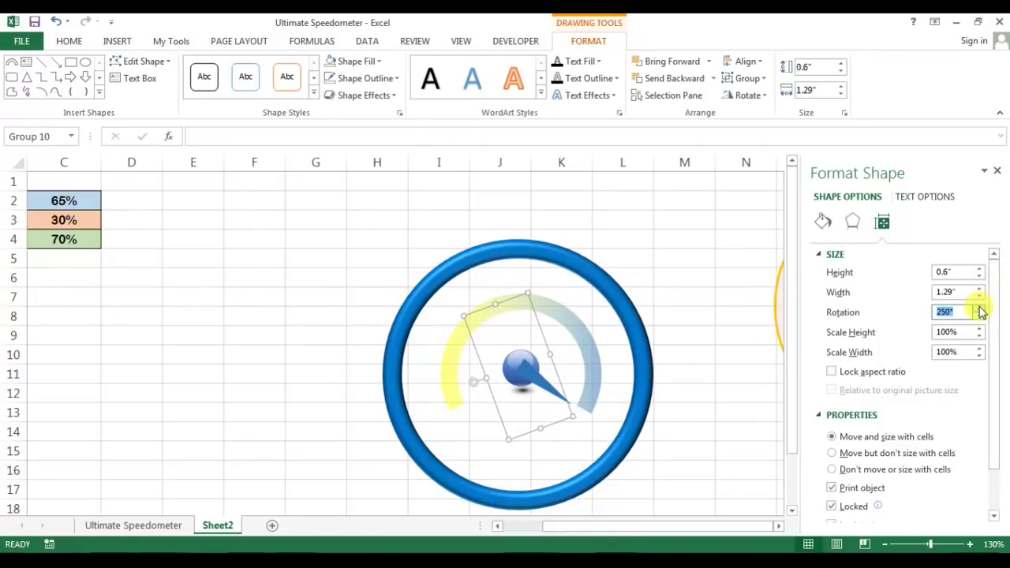
left_click(979, 316)
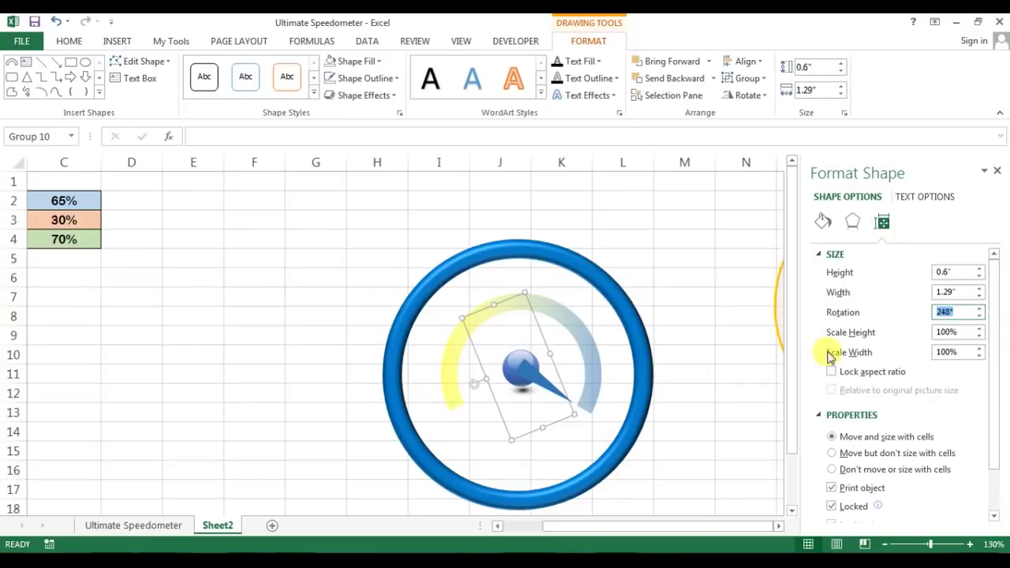
type("0")
key("Return")
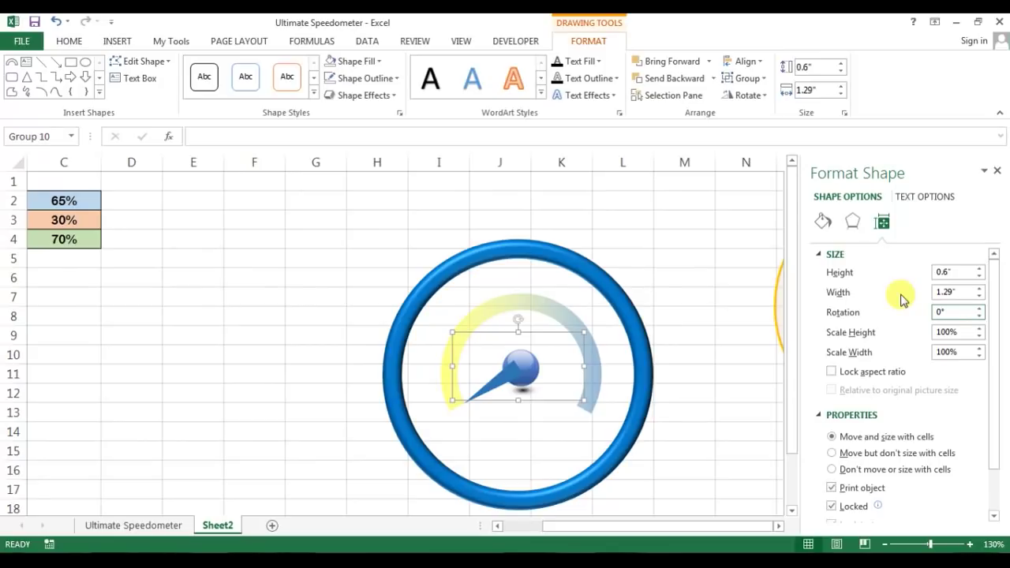
mouse_move(448, 184)
left_mouse_down()
mouse_move(521, 210)
mouse_move(448, 184)
left_mouse_up()
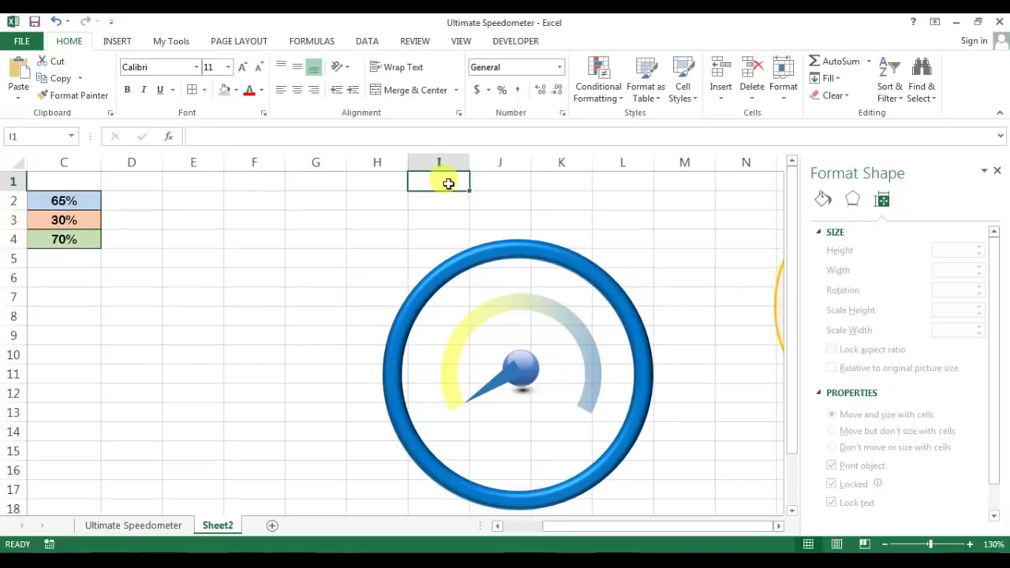
Enter 248 in cell F1 as the needle's full-swing rotation value
key("ctrl+Left")
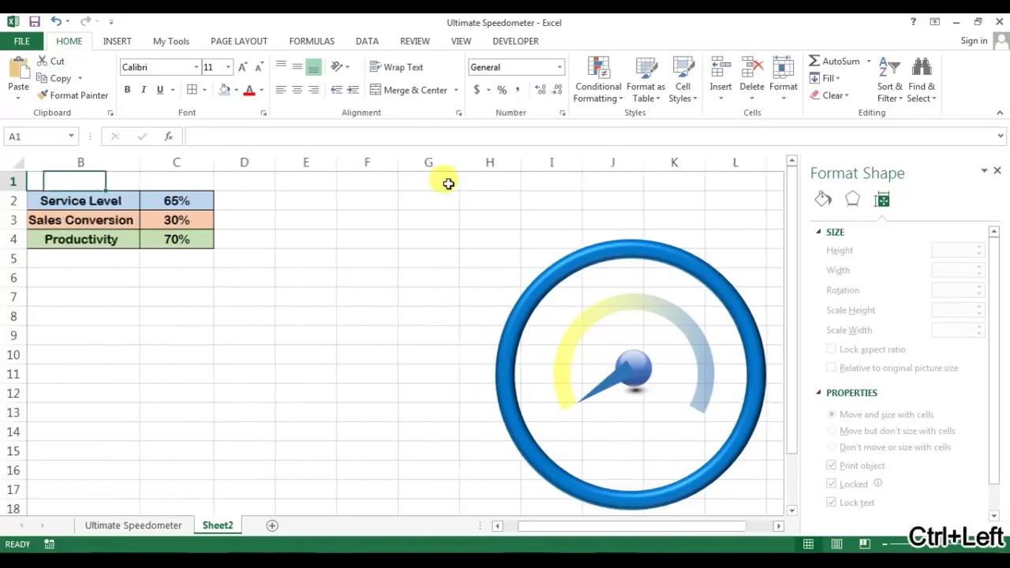
key("Right")
key("Right")
key("Right")
key("Right")
key("Right")
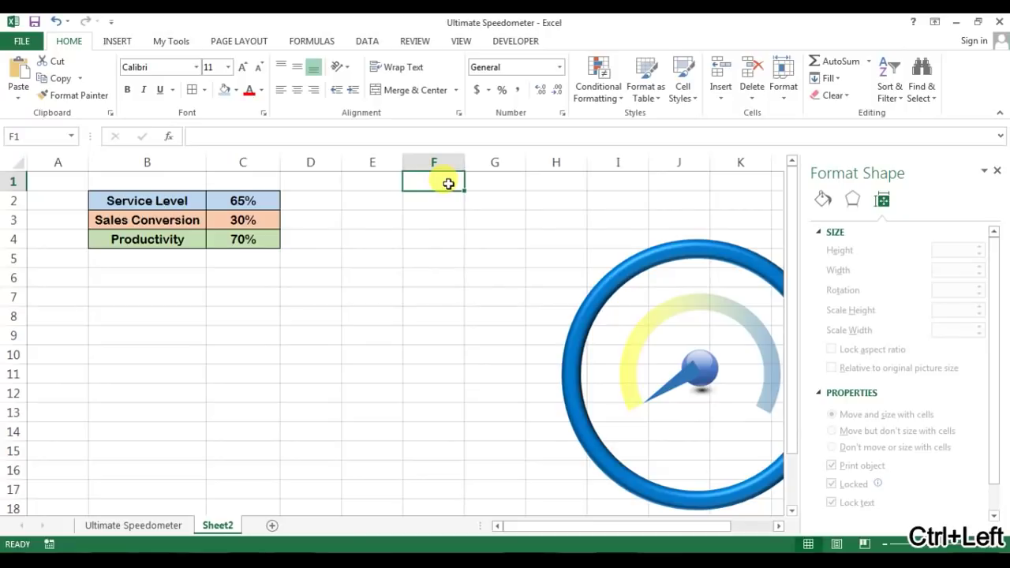
type("248")
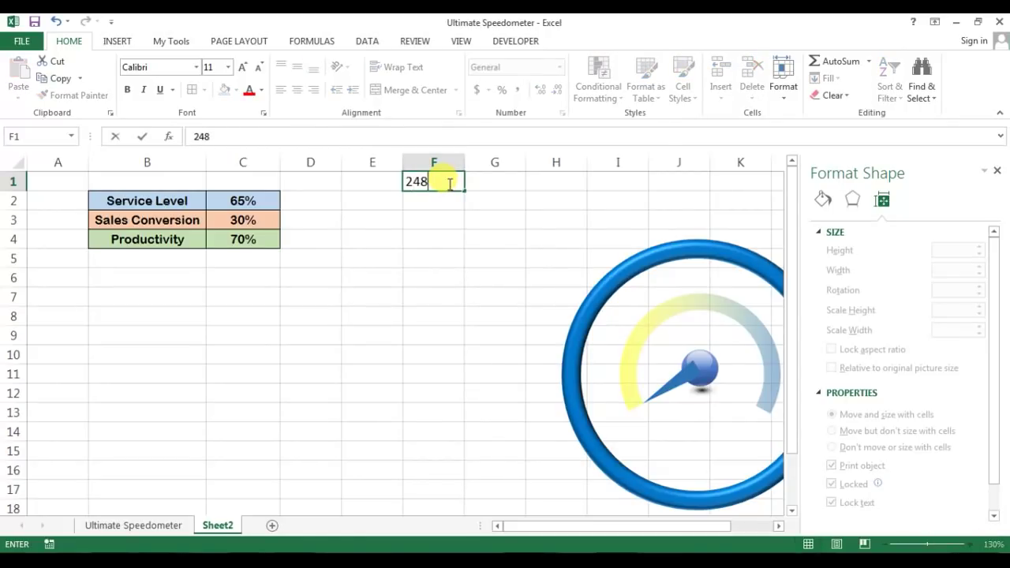
key("Return")
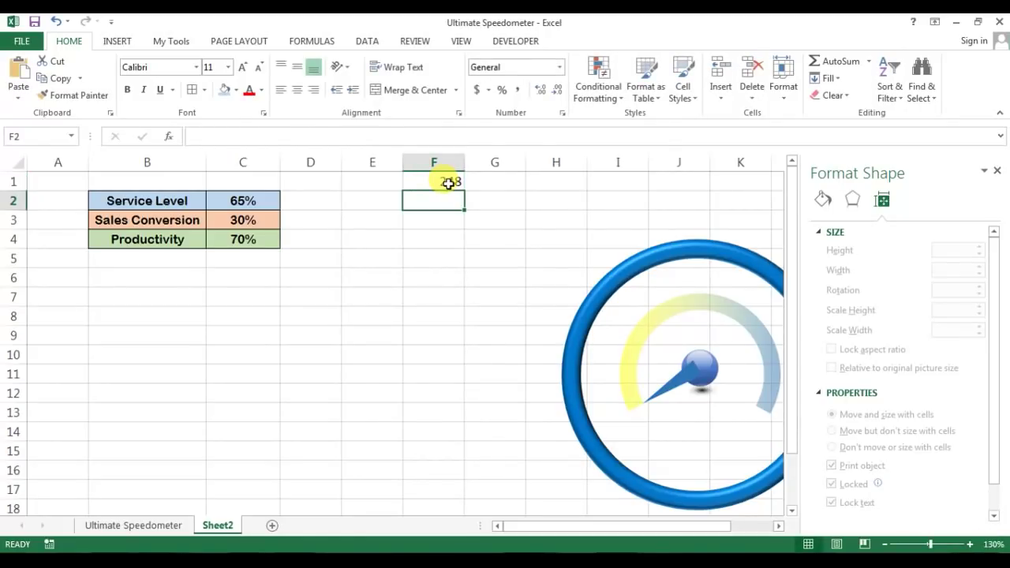
Close the Format Shape pane and review cells F1, G5 and the 30% value in C3
left_click(996, 170)
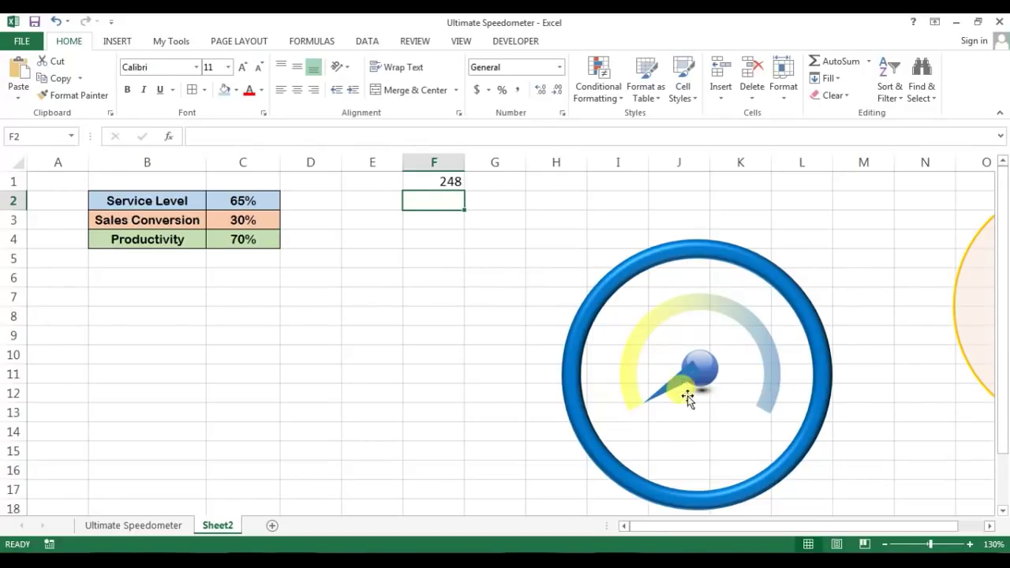
left_click(454, 182)
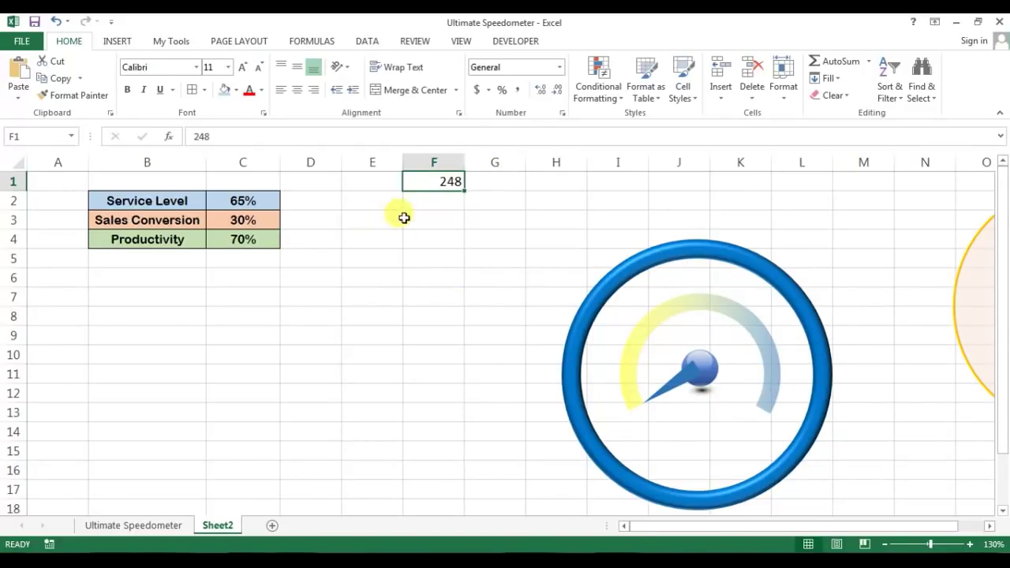
left_click(470, 257)
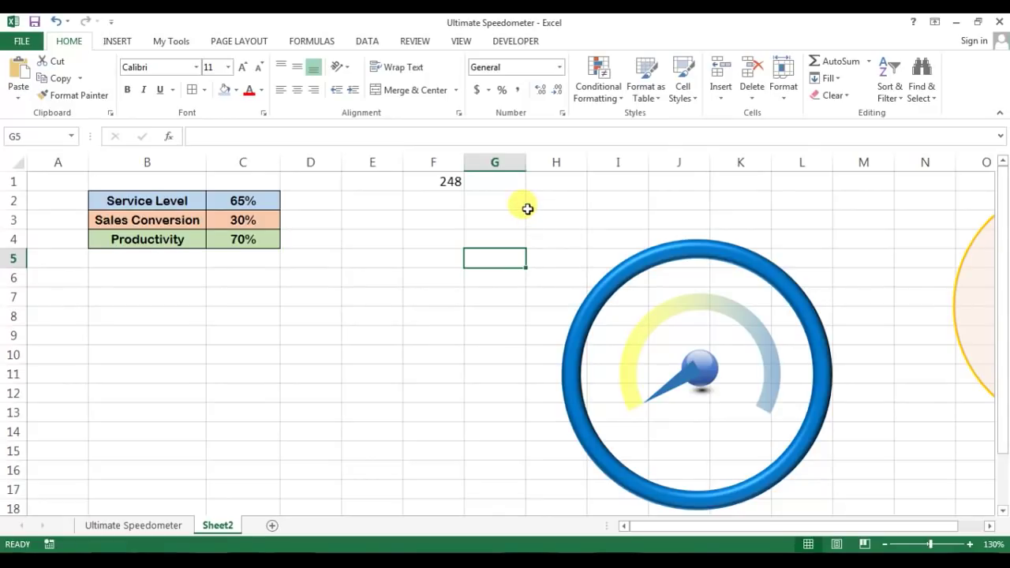
left_click(451, 182)
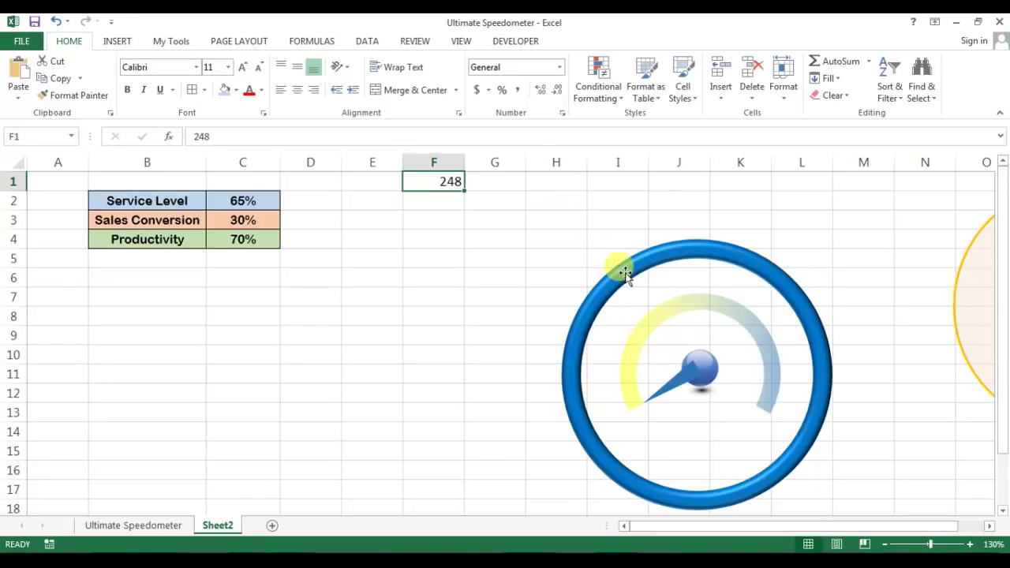
left_click(256, 217)
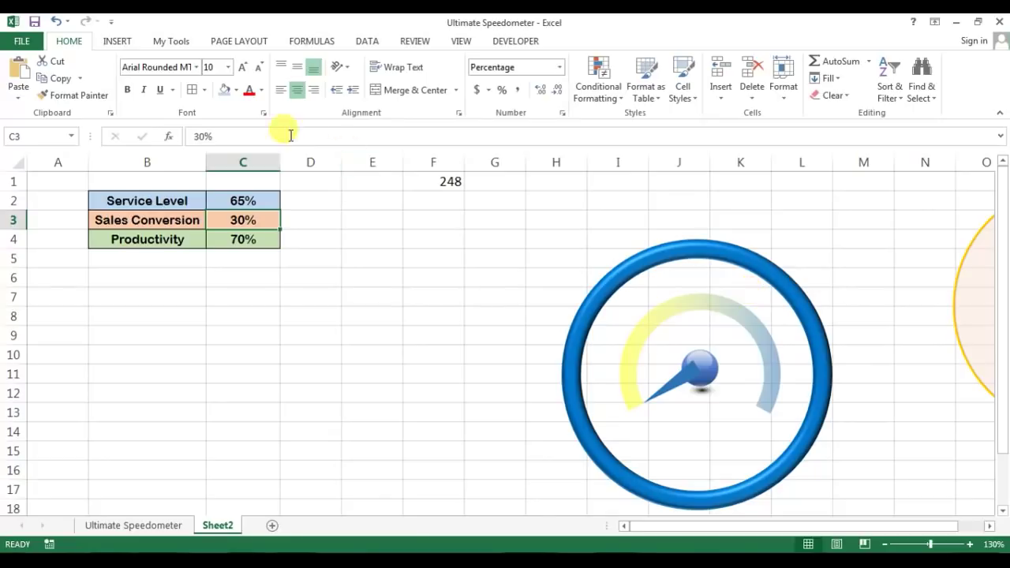
left_click(117, 40)
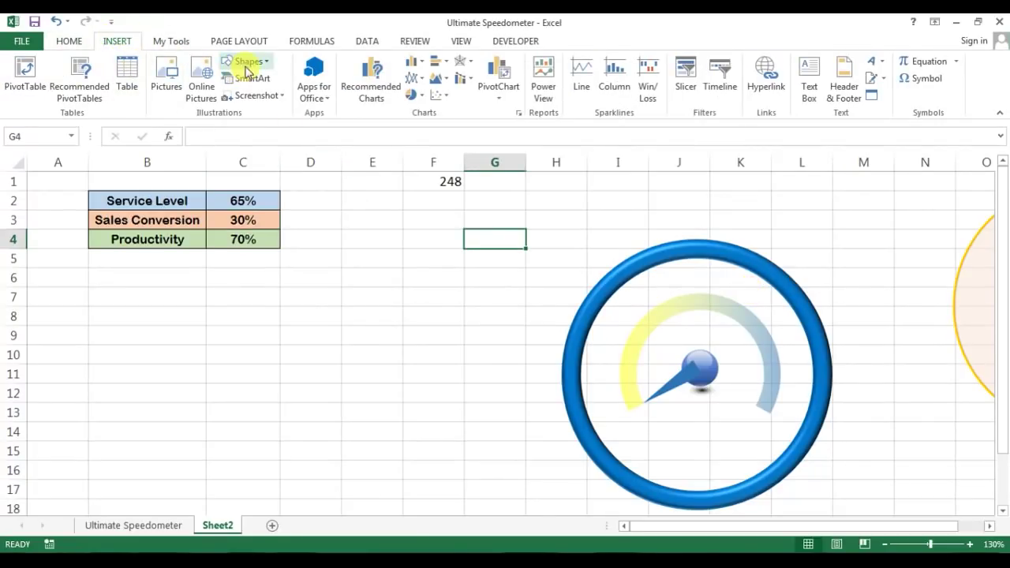
Draw a short straight line beside the gauge and give it the solid black shape style
left_click(247, 62)
left_click(227, 142)
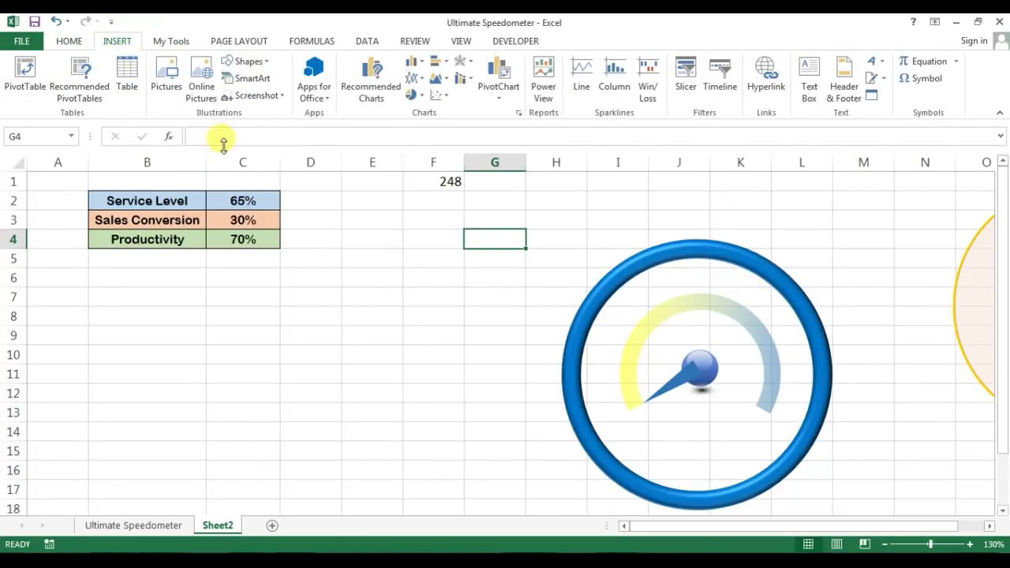
left_click_drag(522, 425, 556, 422)
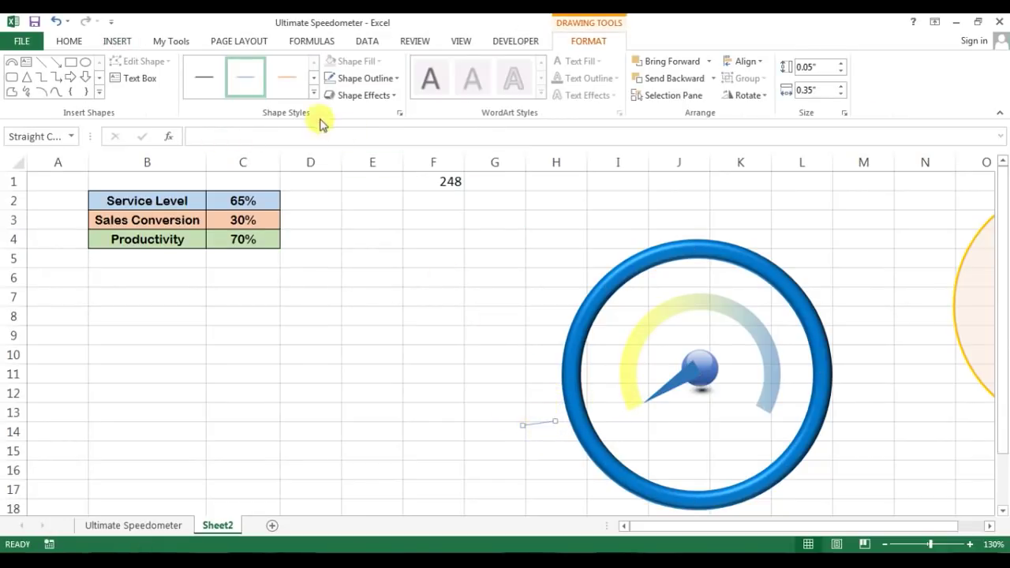
left_click(313, 94)
left_click(203, 166)
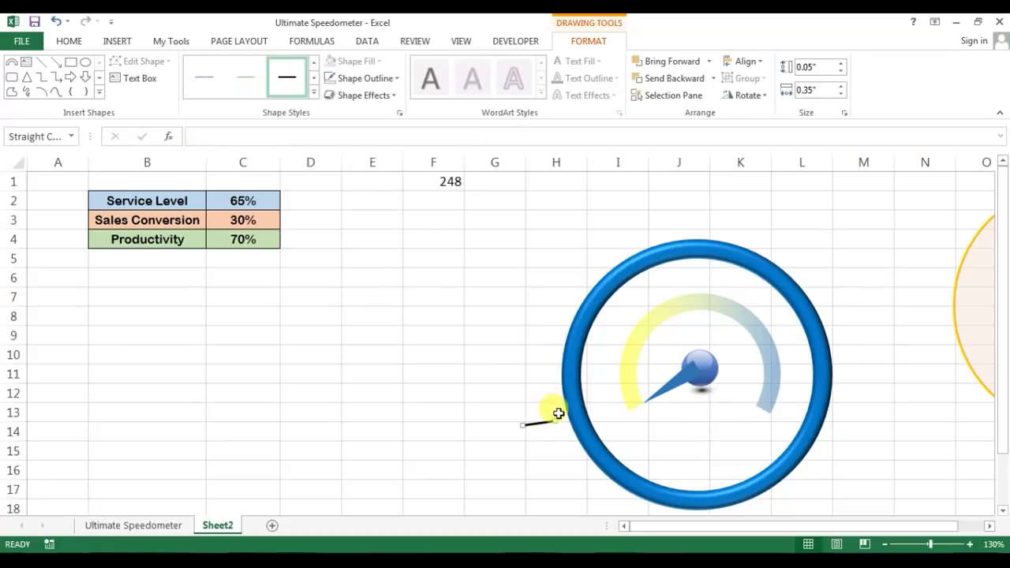
left_click(313, 94)
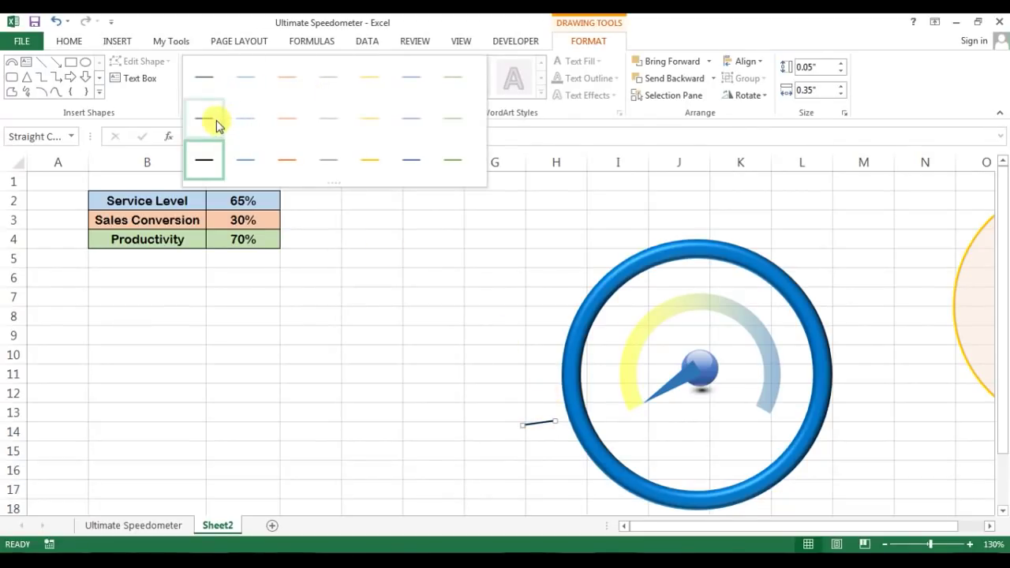
left_click(276, 183)
Move the black line onto the lower-left start of the yellow arc
left_click_drag(531, 418, 636, 399)
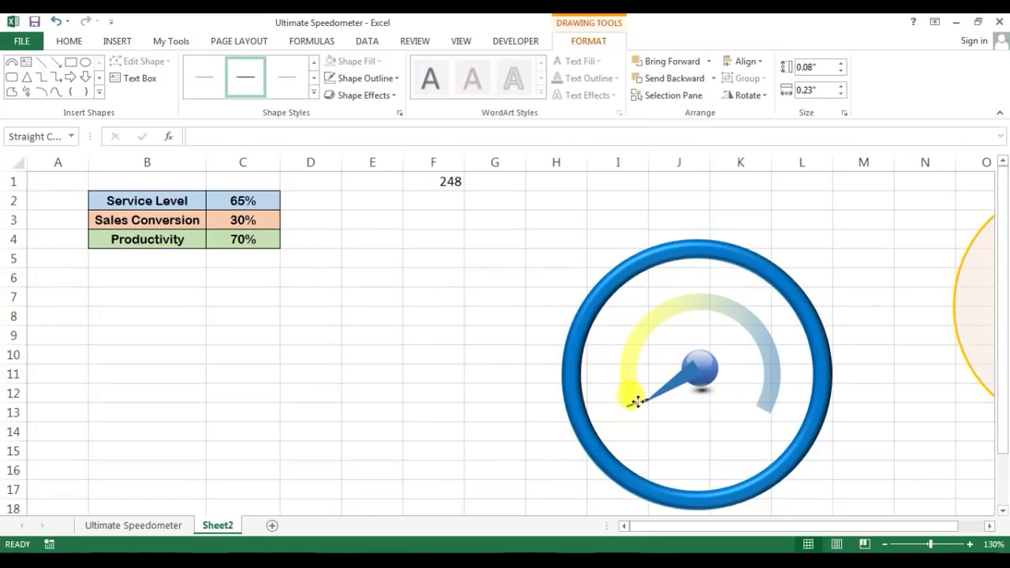
mouse_move(640, 403)
left_mouse_down()
mouse_move(655, 404)
mouse_move(645, 404)
left_mouse_up()
left_click(661, 417)
left_click(638, 403)
left_click(680, 426)
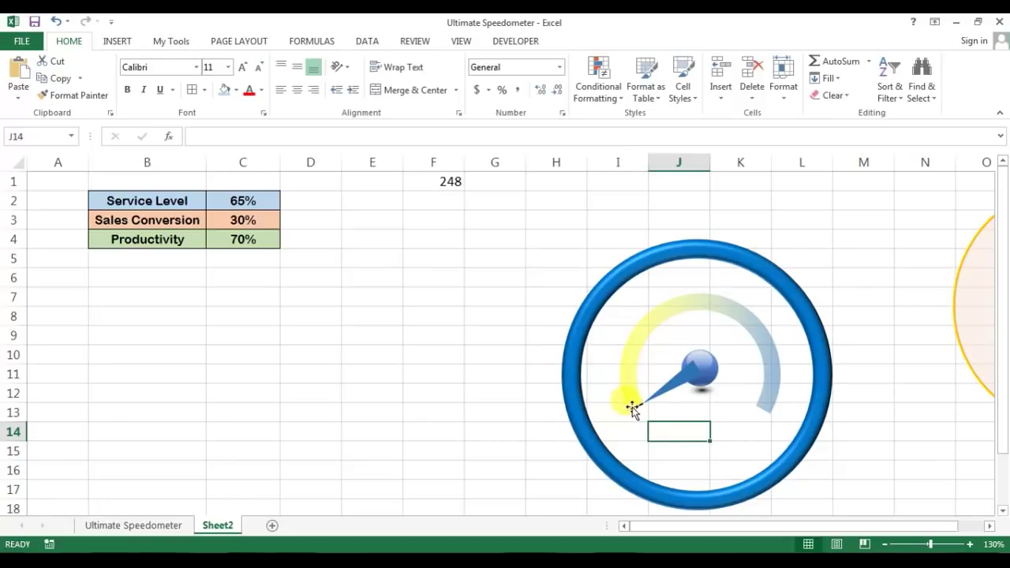
left_click(149, 526)
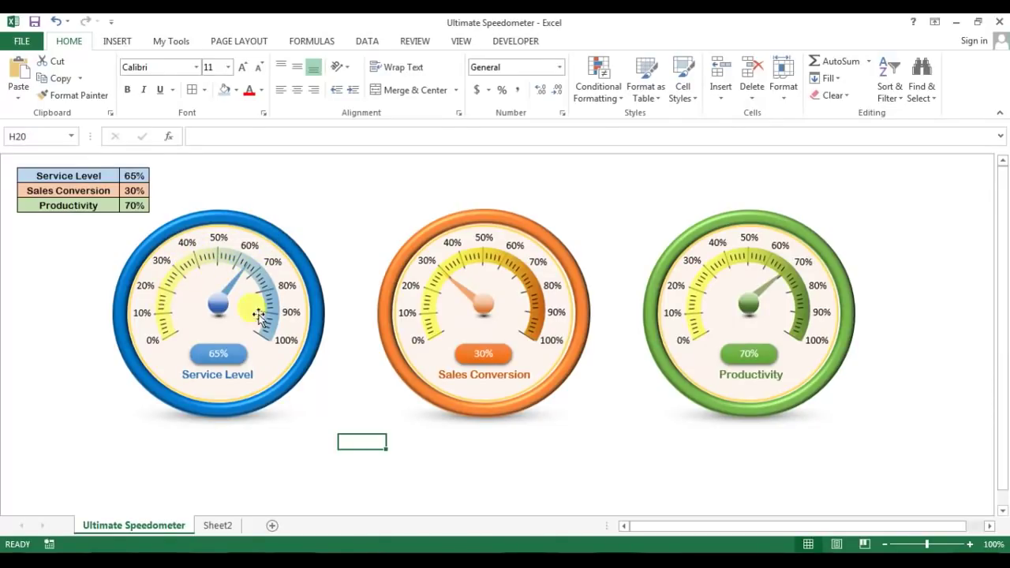
left_click(217, 525)
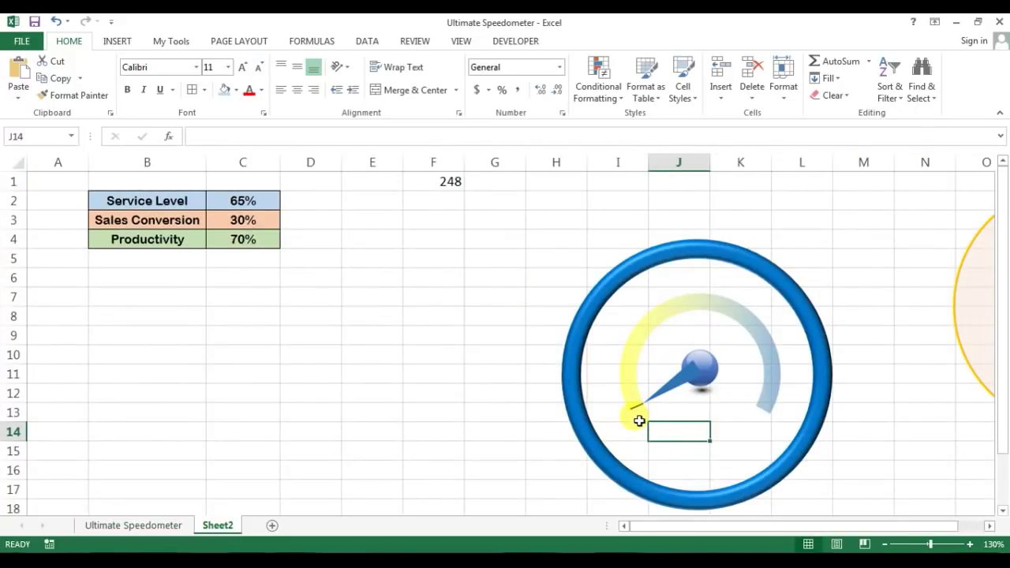